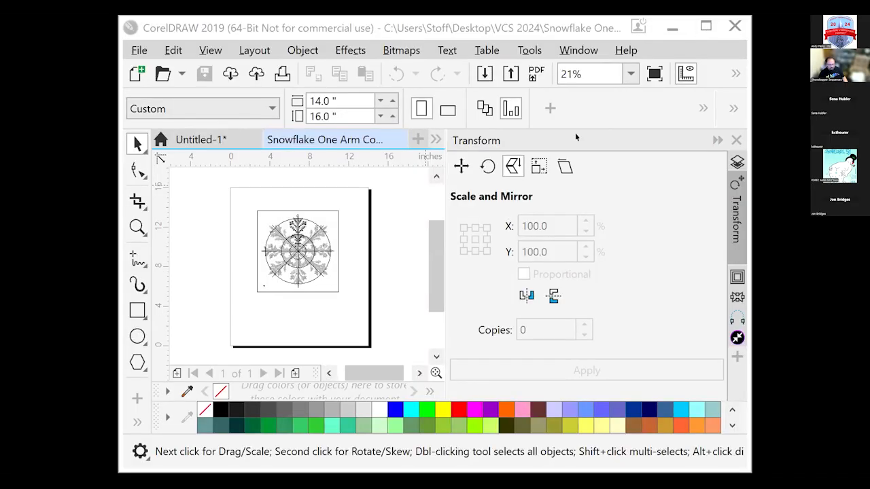
# Maximize the drawing window and close the Untitled-1 document without saving its changes.
pyautogui.click(706, 25)
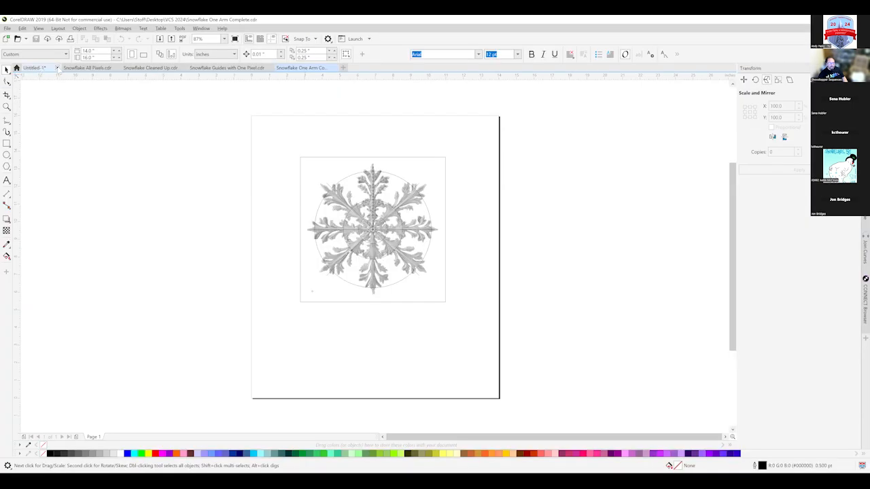
pyautogui.click(57, 68)
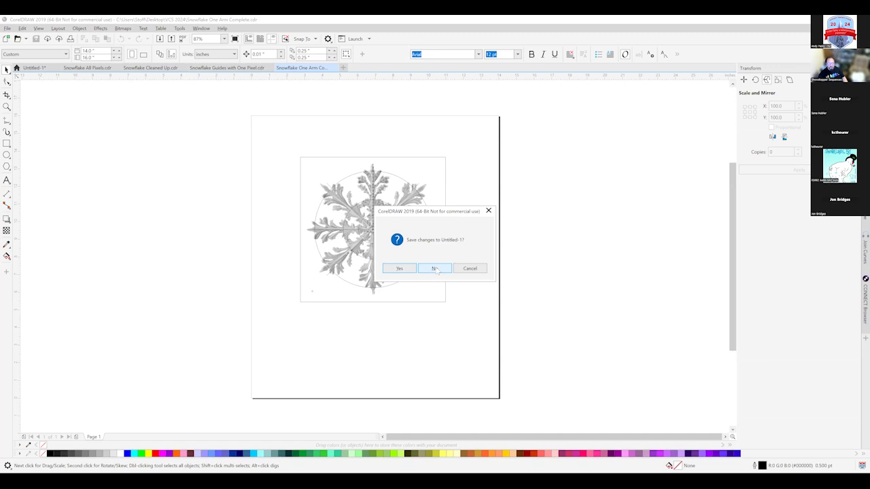
pyautogui.click(435, 269)
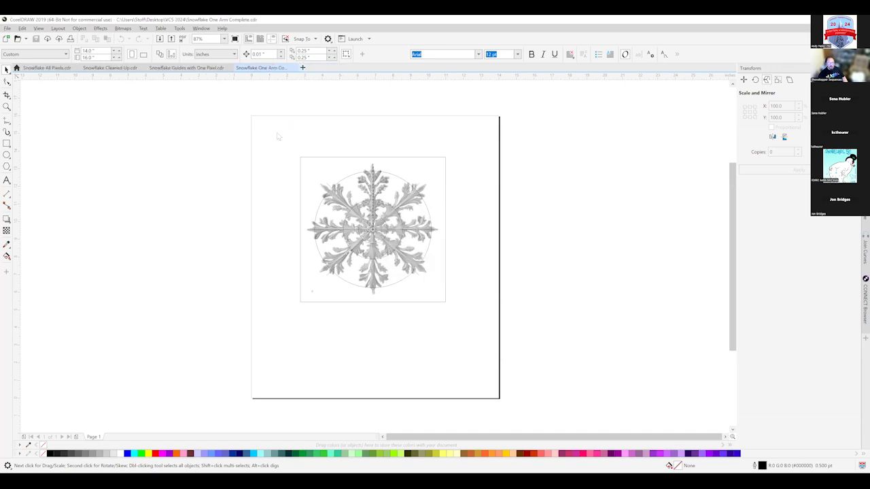
pyautogui.hotkey('ctrl', 'n')
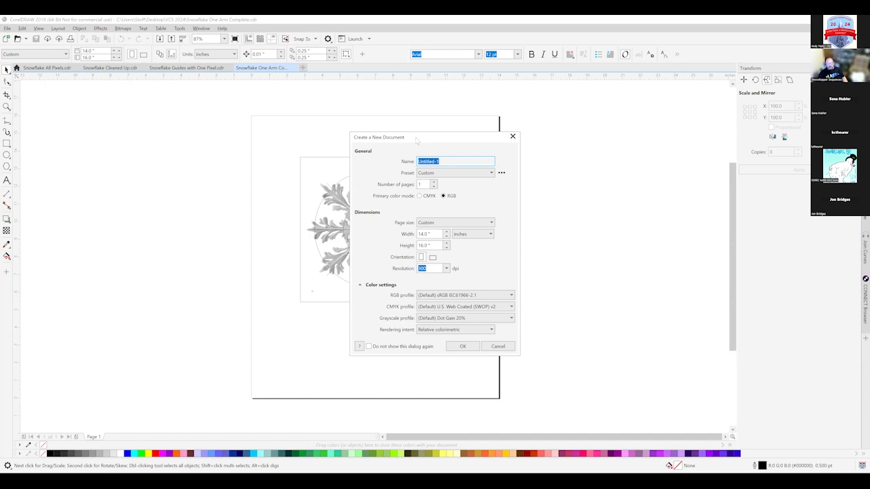
pyautogui.moveTo(443, 137); pyautogui.dragTo(200, 153)
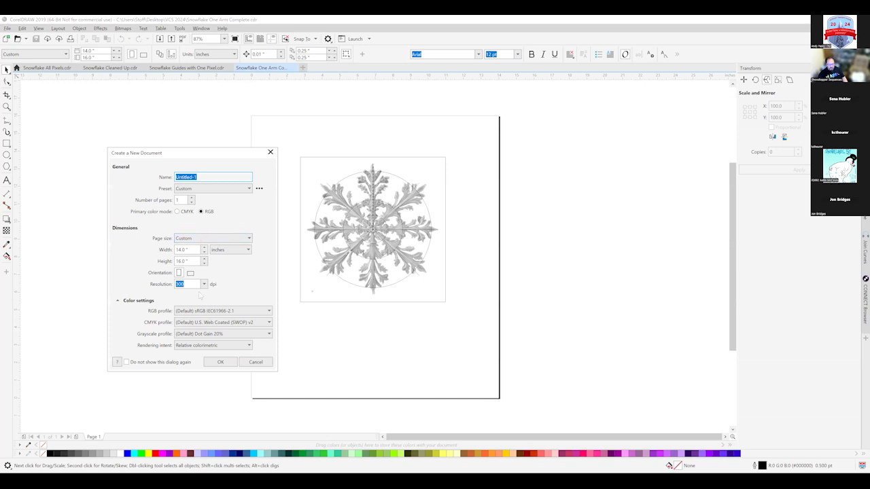
pyautogui.click(265, 364)
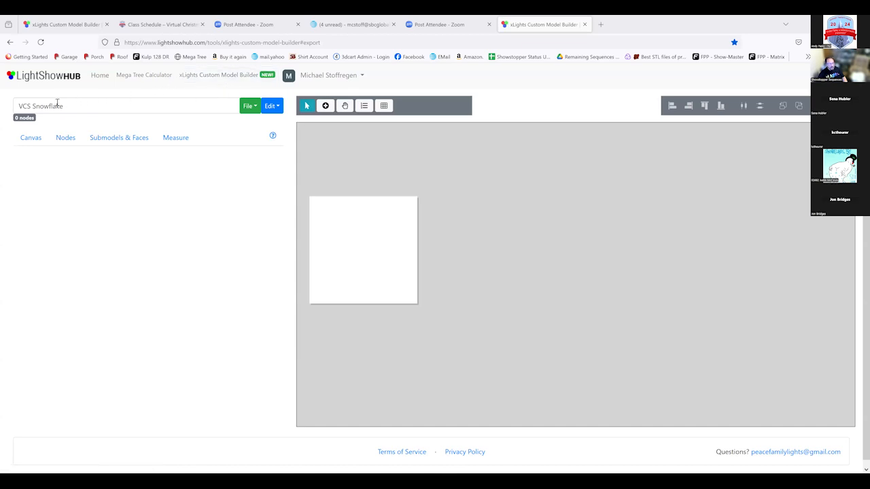
# Switch to the xLights Custom Model Builder and load file(1).png as the VCS Snowflake model's background image.
pyautogui.click(73, 106)
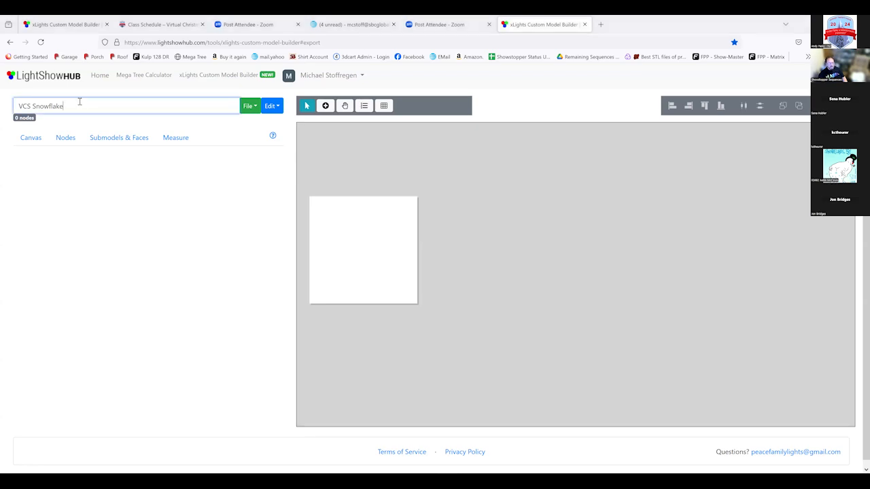
pyautogui.click(34, 142)
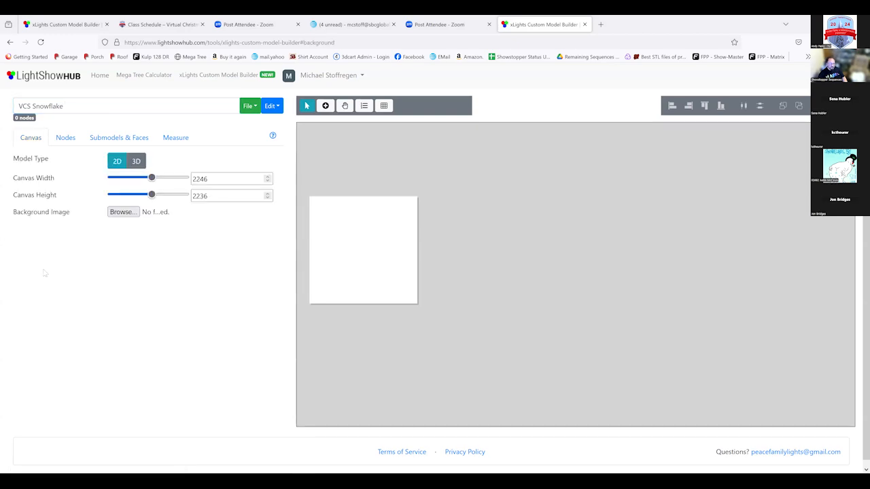
pyautogui.click(126, 214)
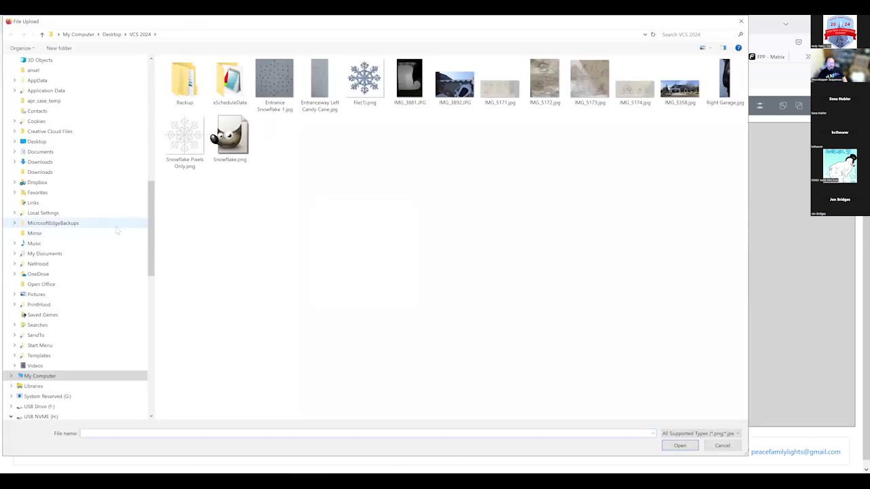
pyautogui.click(363, 80)
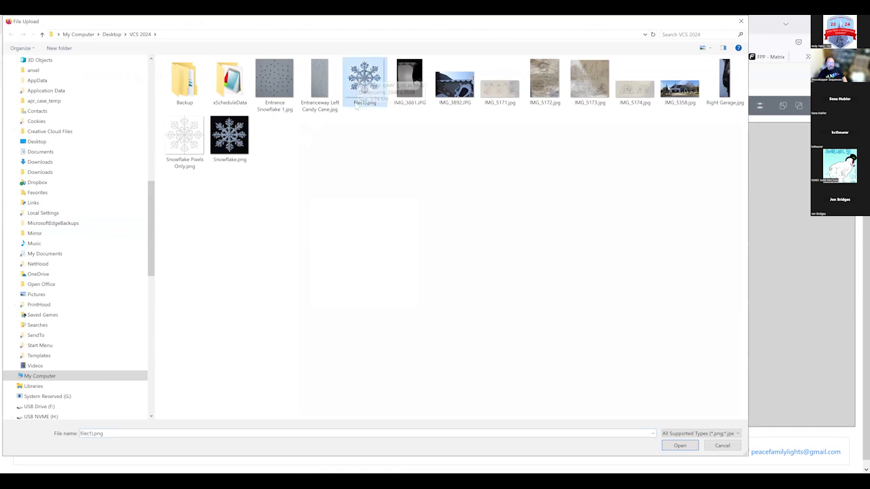
pyautogui.click(676, 448)
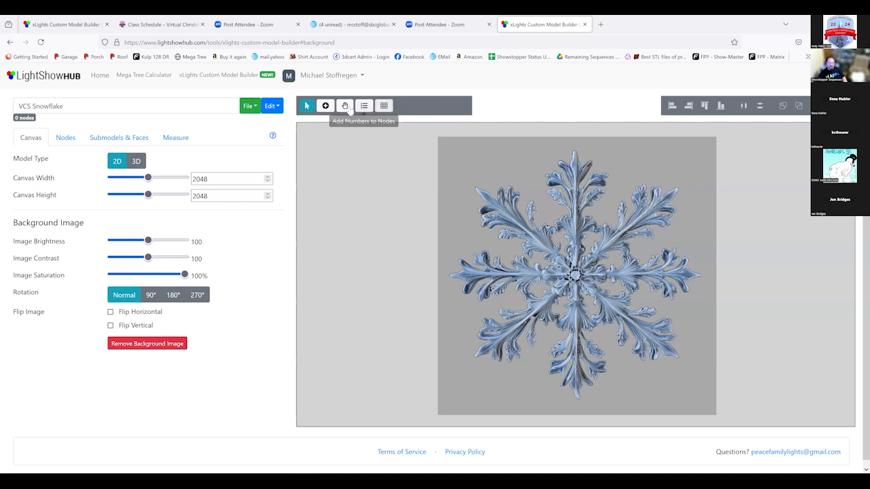
# Display the node-placement grid over the snowflake and reduce its cell size for a finer grid.
pyautogui.click(384, 106)
pyautogui.moveTo(760, 106); pyautogui.dragTo(766, 106)
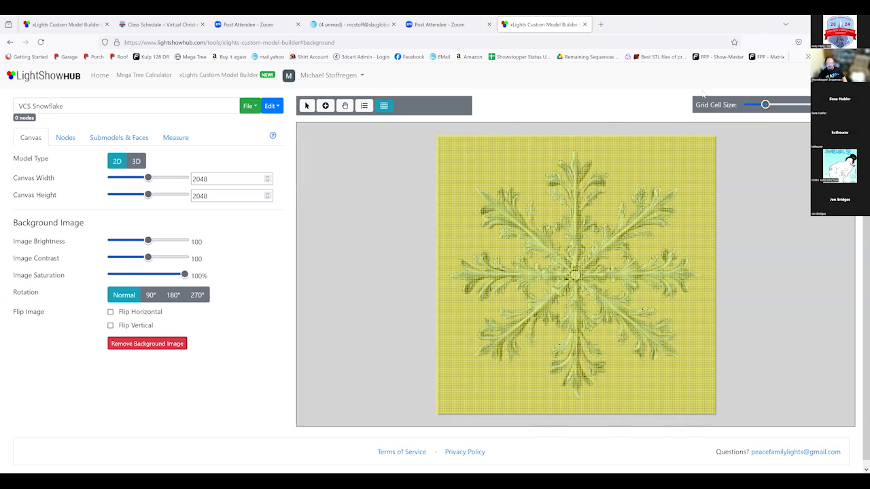
pyautogui.moveTo(765, 105); pyautogui.dragTo(764, 106)
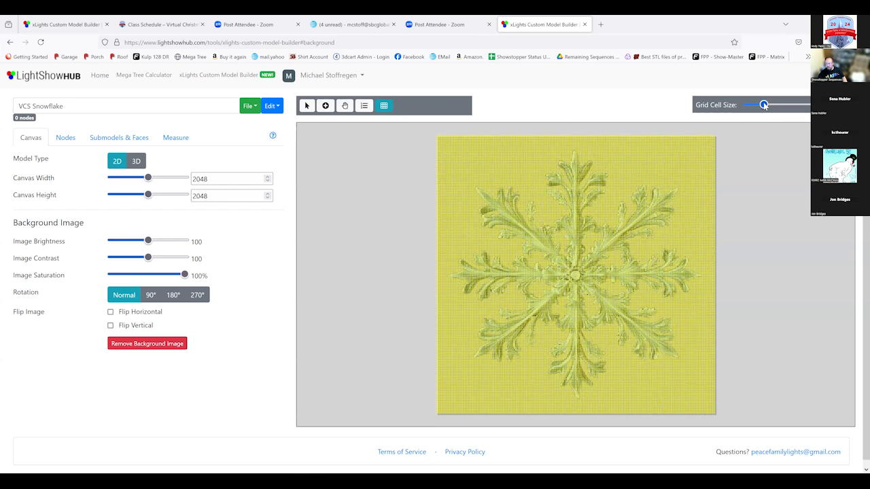
pyautogui.moveTo(764, 105); pyautogui.dragTo(760, 106)
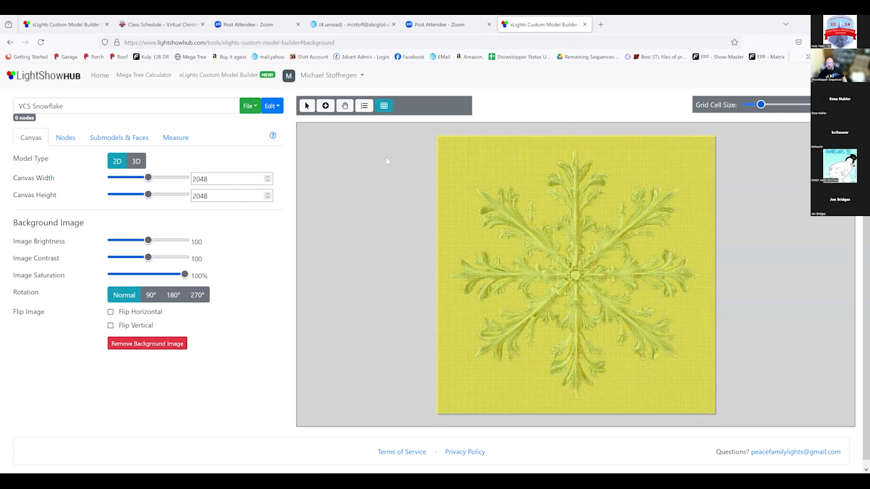
# Add auto-numbered node 1 at the snowflake's center and nodes 2 to 4 outward along its upper-right arm.
pyautogui.click(326, 106)
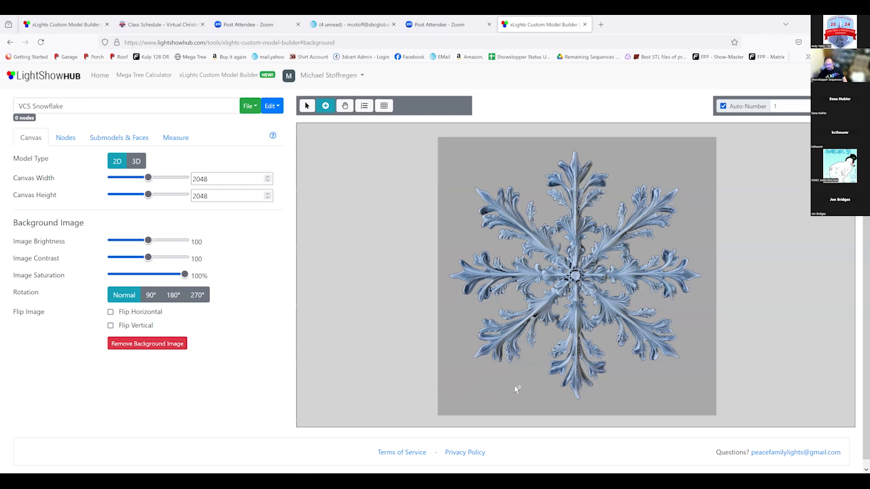
pyautogui.click(575, 276)
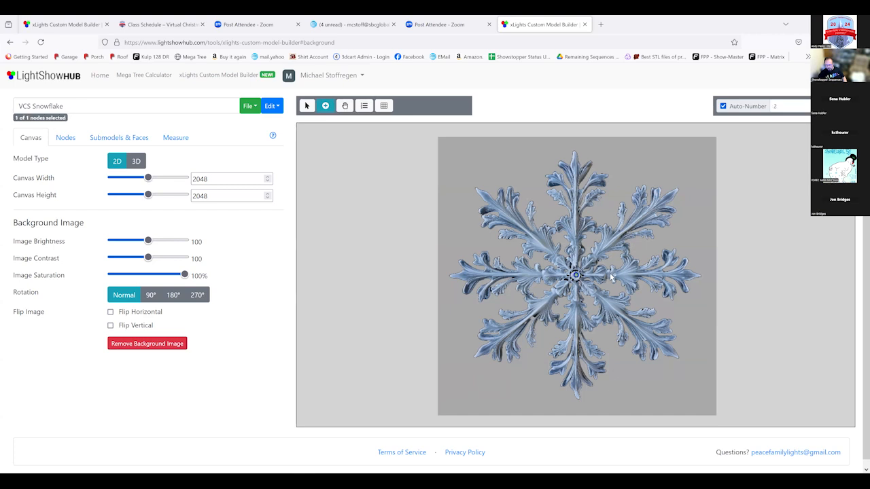
pyautogui.scroll(2, 606, 270)
pyautogui.scroll(4, 607, 271)
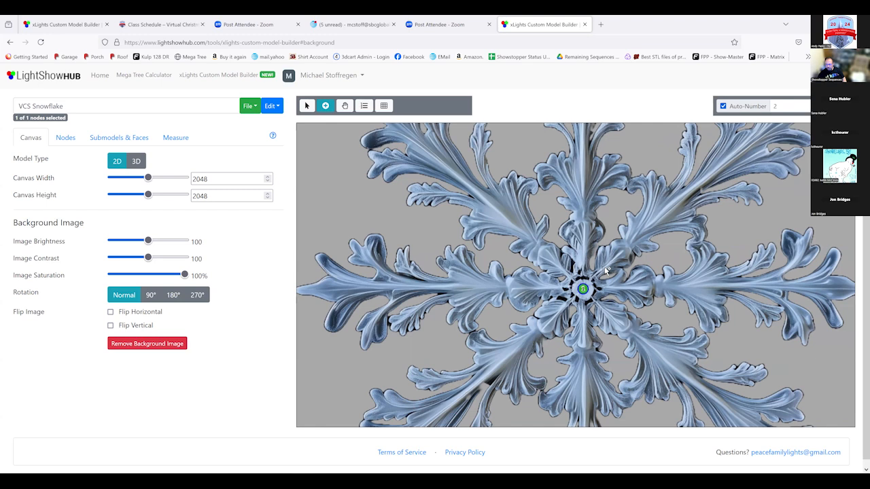
pyautogui.click(605, 268)
pyautogui.click(626, 249)
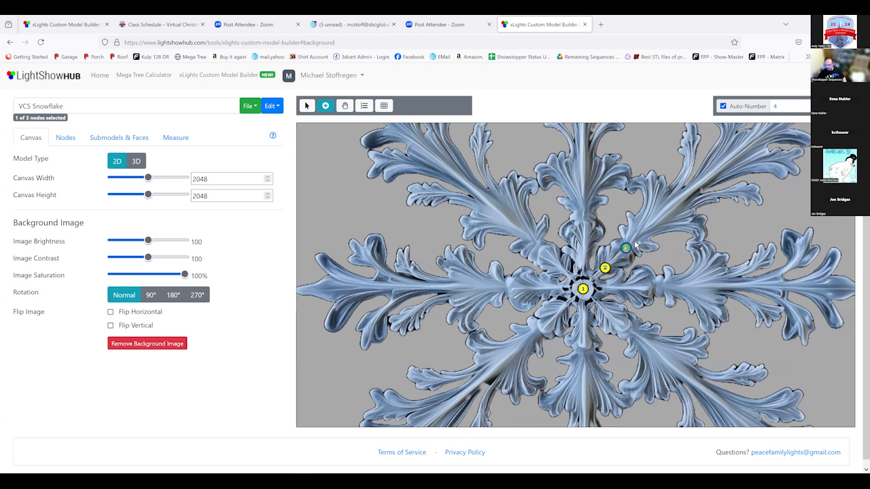
pyautogui.click(646, 228)
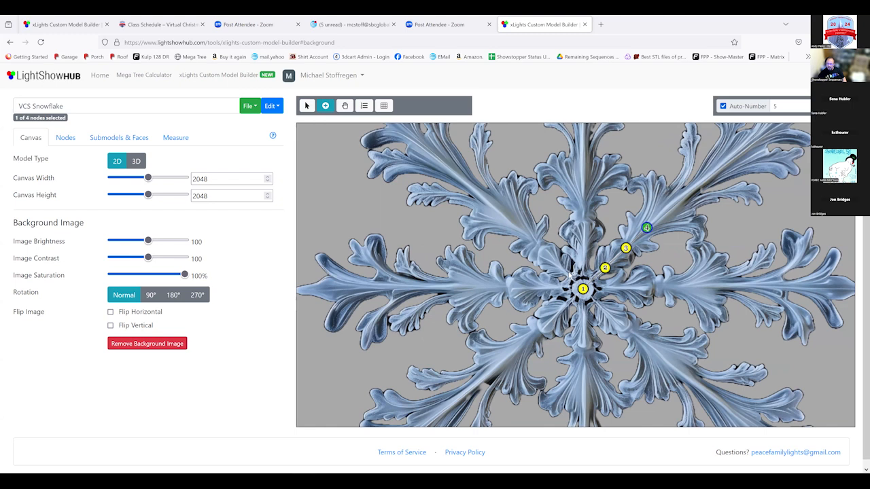
pyautogui.scroll(-3, 674, 236)
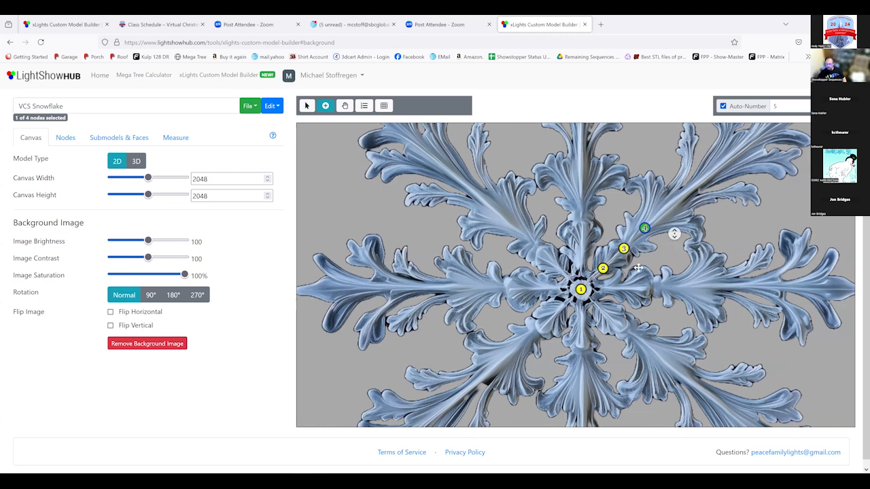
pyautogui.scroll(2, 557, 279)
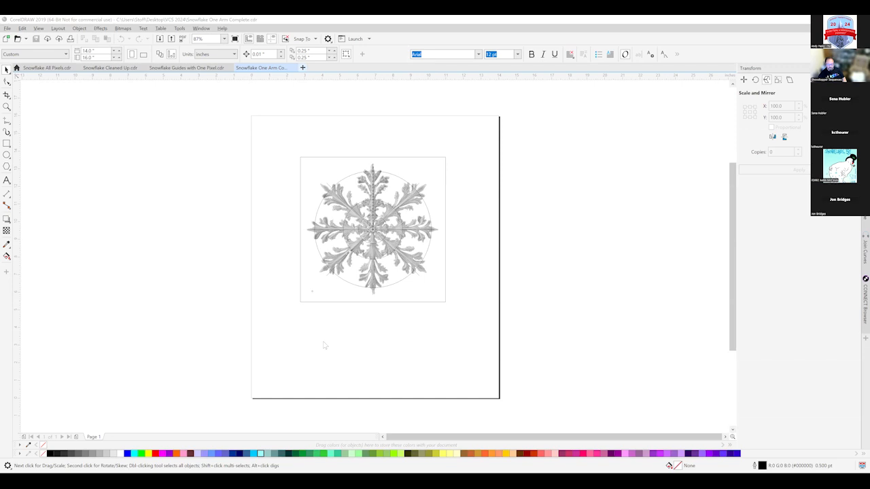
# Switch to CorelDRAW, create a new 14 by 16 inch document and import file(1).png from the VCS 2024 folder.
pyautogui.hotkey('ctrl', 'n')
pyautogui.press('Return')
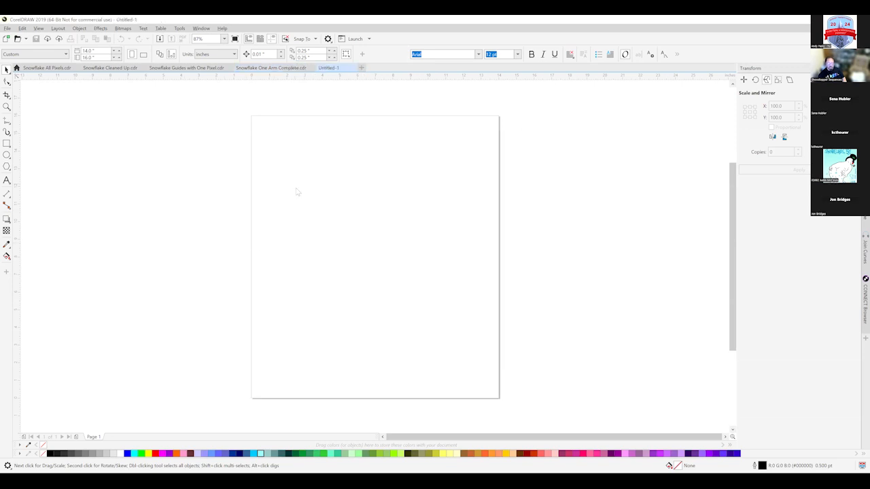
pyautogui.rightClick(296, 192)
pyautogui.click(316, 227)
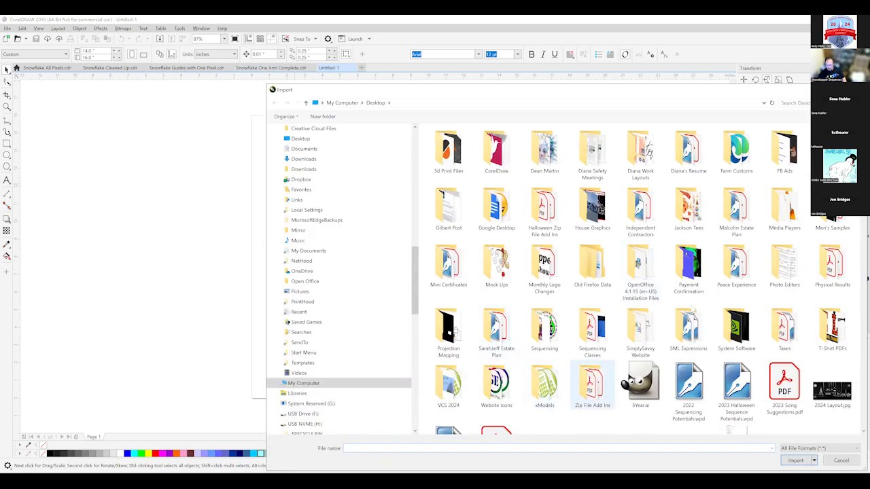
pyautogui.click(453, 389)
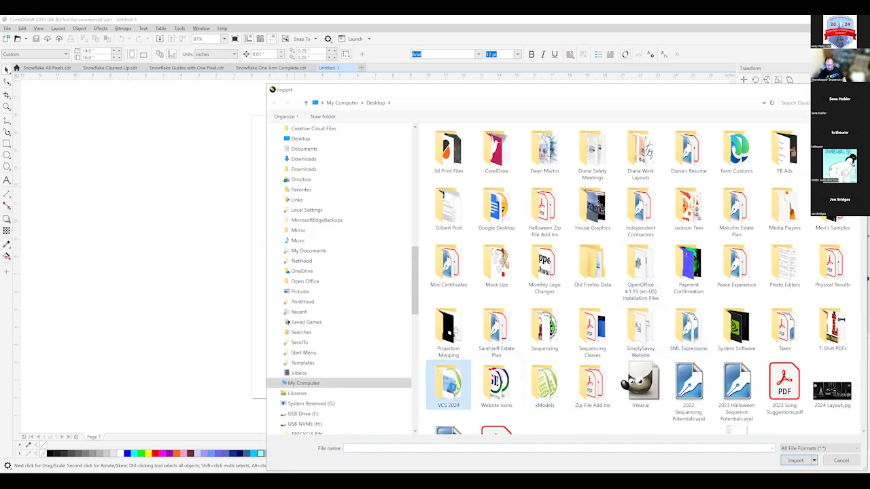
pyautogui.doubleClick(454, 390)
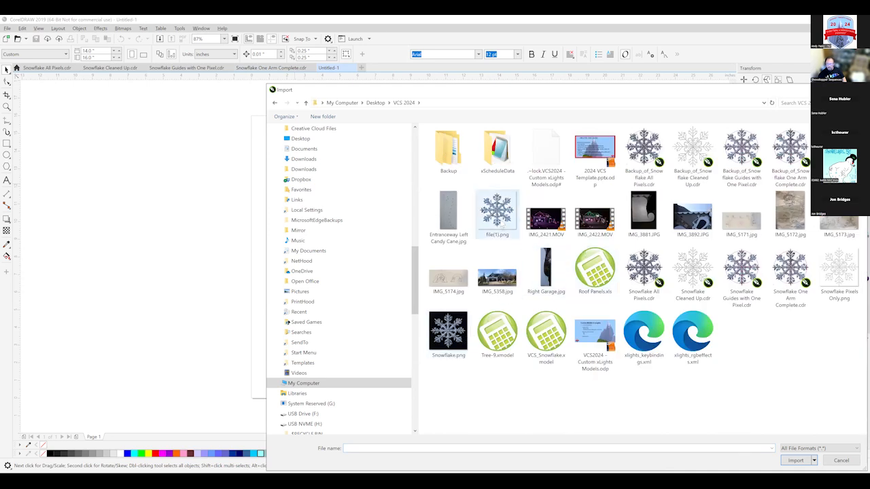
pyautogui.click(497, 216)
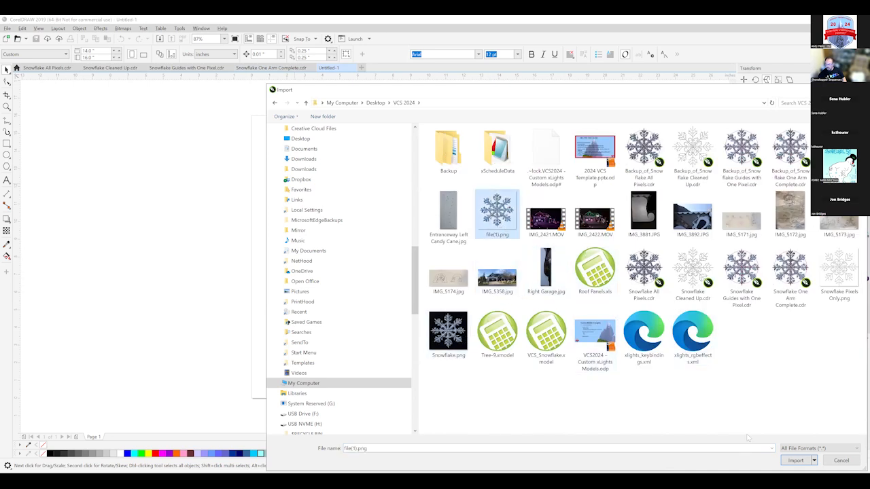
pyautogui.click(794, 461)
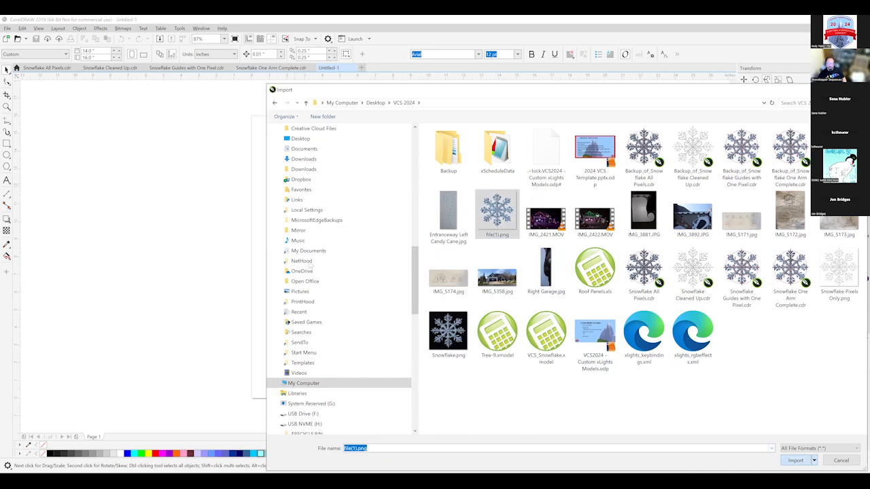
pyautogui.click(312, 226)
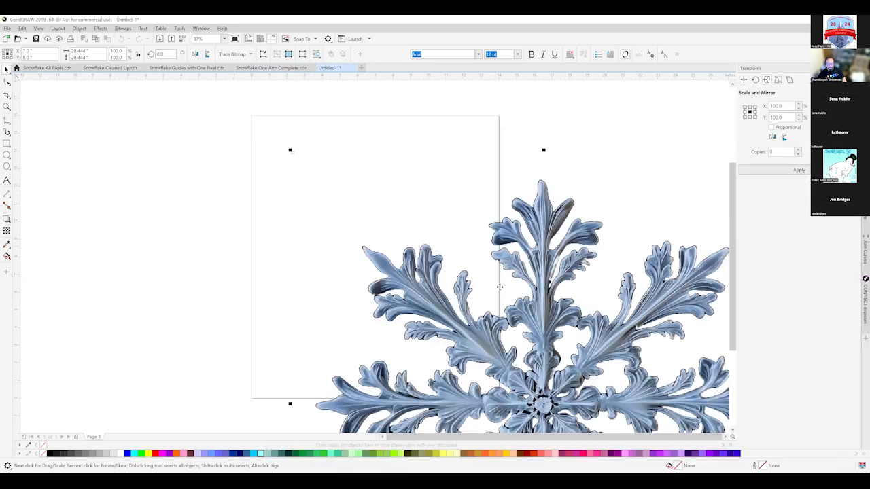
# Scale the imported snowflake image down to about 11.3 inches square and position it within the page.
pyautogui.moveTo(433, 240); pyautogui.dragTo(289, 163)
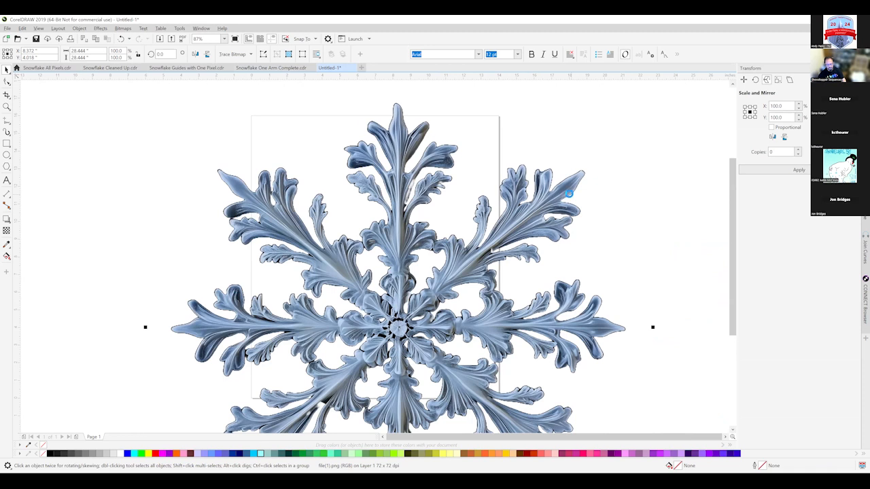
pyautogui.hscroll(2, 544, 200)
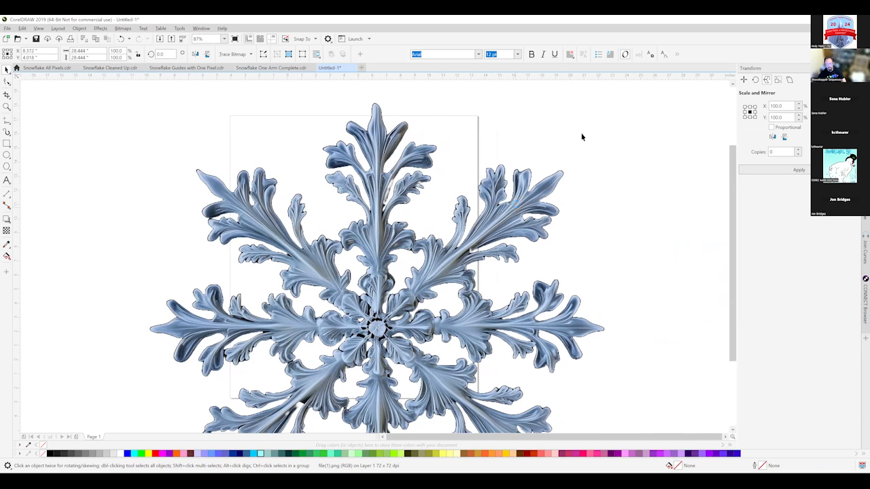
pyautogui.scroll(-2, 581, 136)
pyautogui.moveTo(577, 136); pyautogui.dragTo(537, 170)
pyautogui.moveTo(498, 201); pyautogui.dragTo(422, 292)
pyautogui.moveTo(365, 343); pyautogui.dragTo(432, 220)
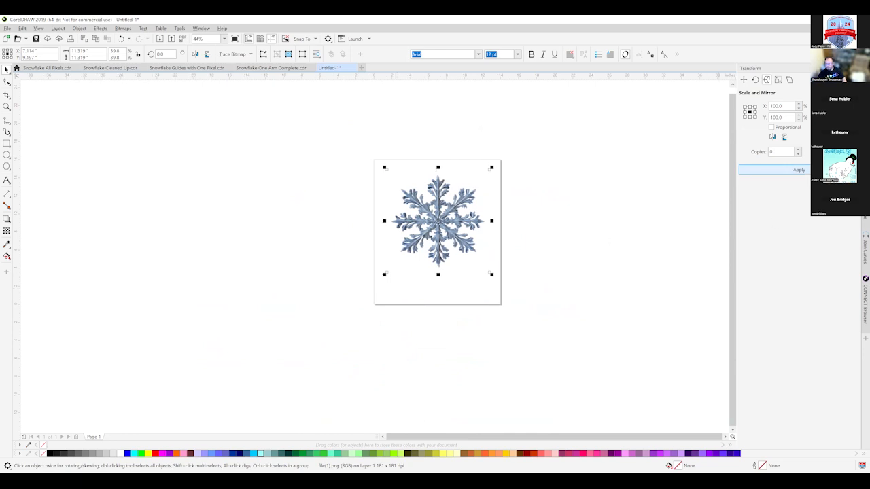
# Lock the file(1).png snowflake image on Layer 1 so it cannot be moved.
pyautogui.click(865, 114)
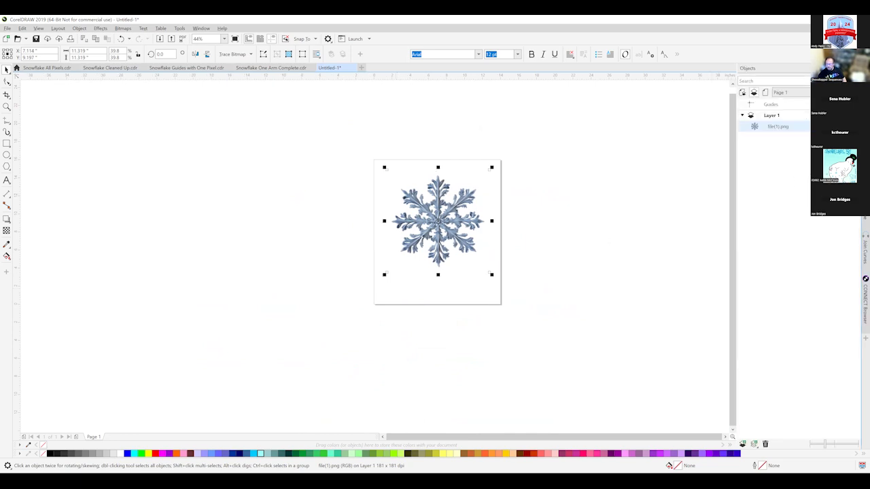
pyautogui.click(843, 127)
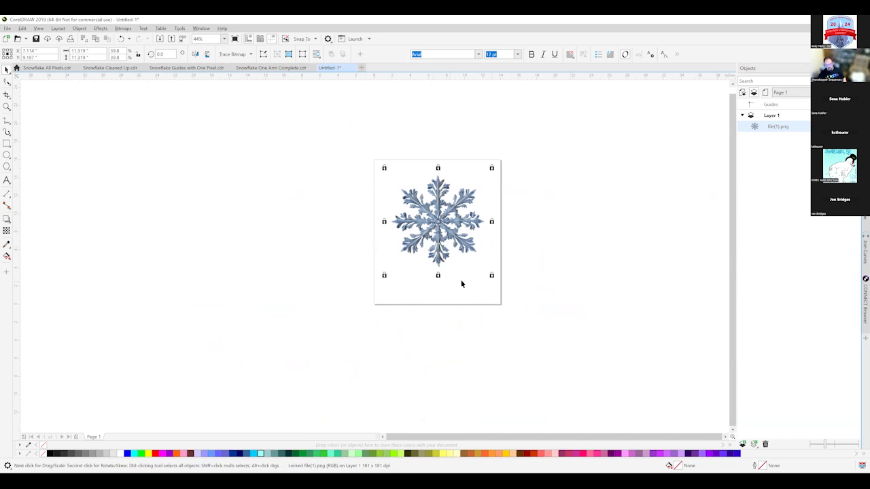
pyautogui.hscroll(-1, 518, 261)
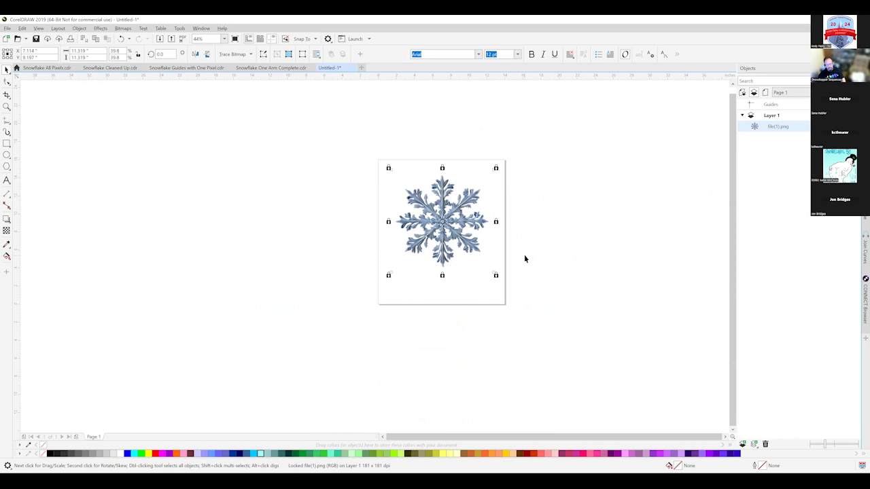
pyautogui.scroll(3, 524, 255)
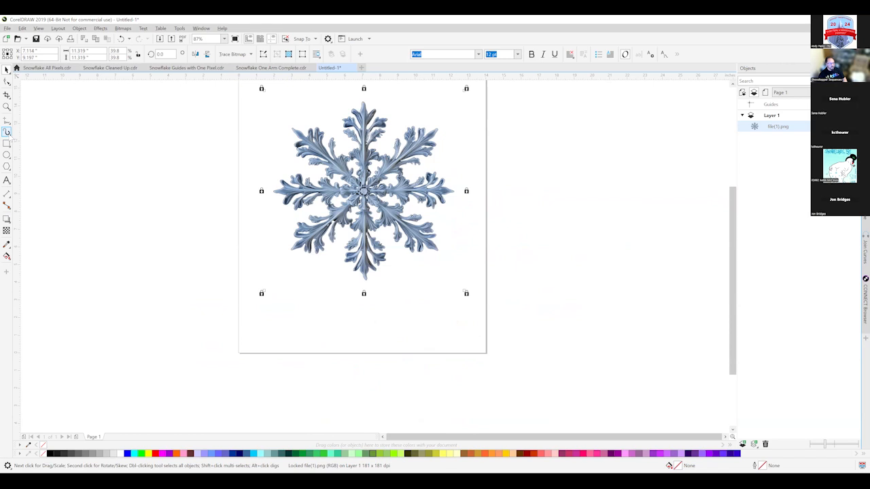
# Draw a vertical two-point line about 10 inches long through the snowflake's center, from its upper tip to its lower tip.
pyautogui.click(7, 132)
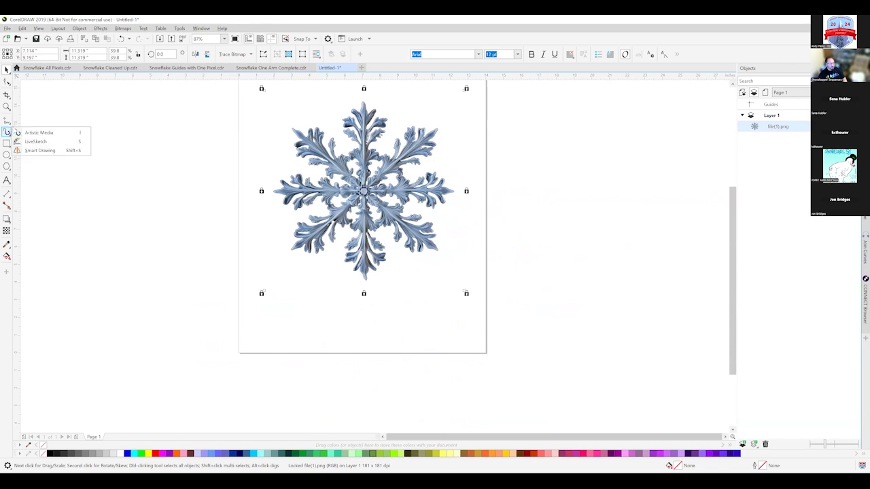
pyautogui.click(7, 131)
pyautogui.click(9, 123)
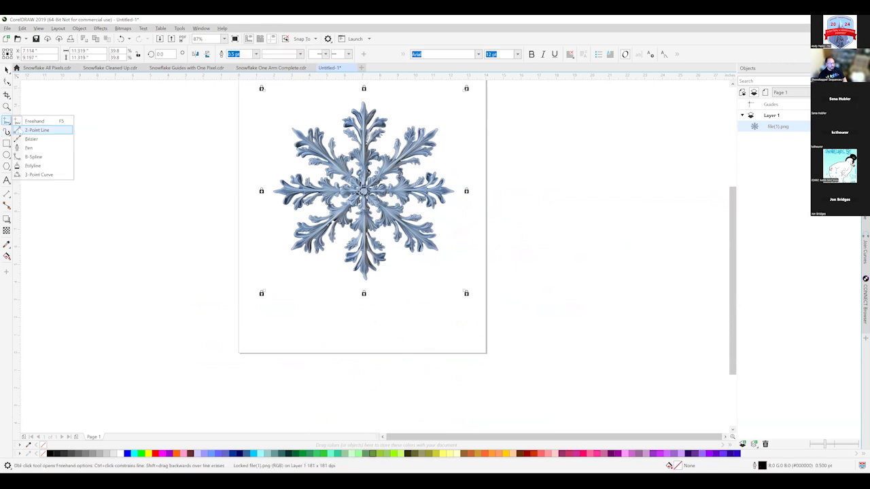
pyautogui.click(34, 130)
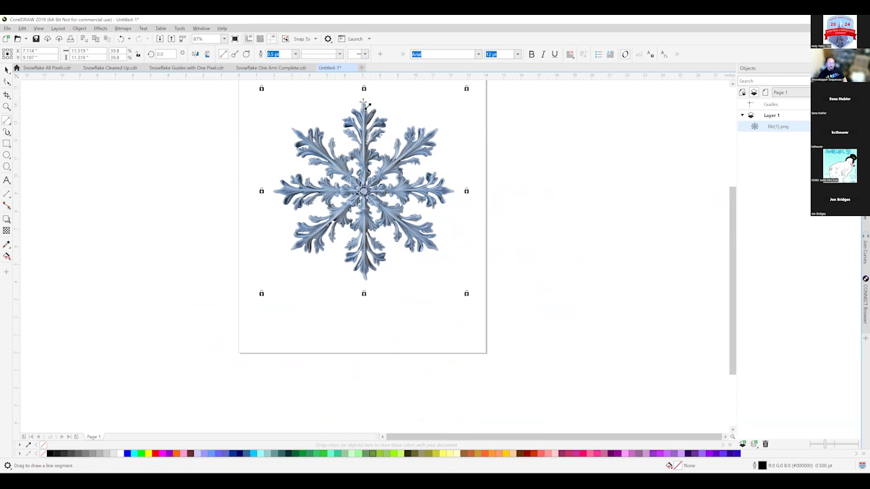
pyautogui.moveTo(363, 103); pyautogui.dragTo(367, 281)
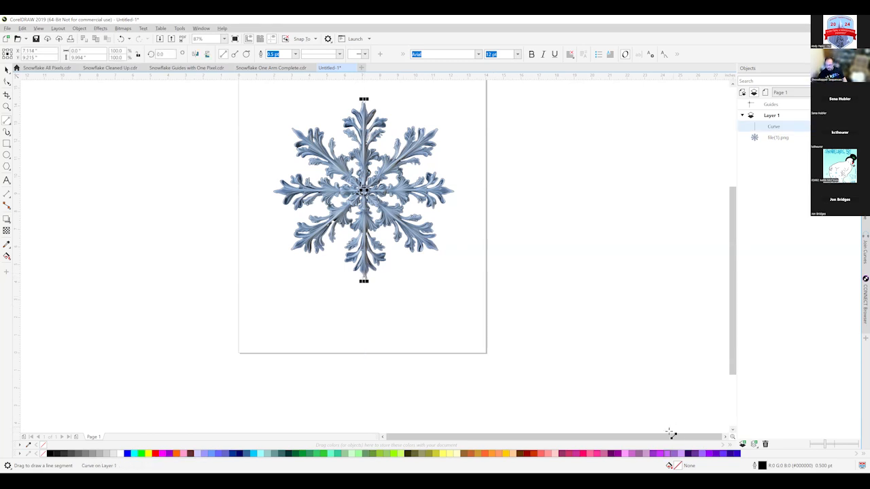
# Set the vertical line's outline color to red #FF0000 and its width to 2.0 pt.
pyautogui.doubleClick(763, 465)
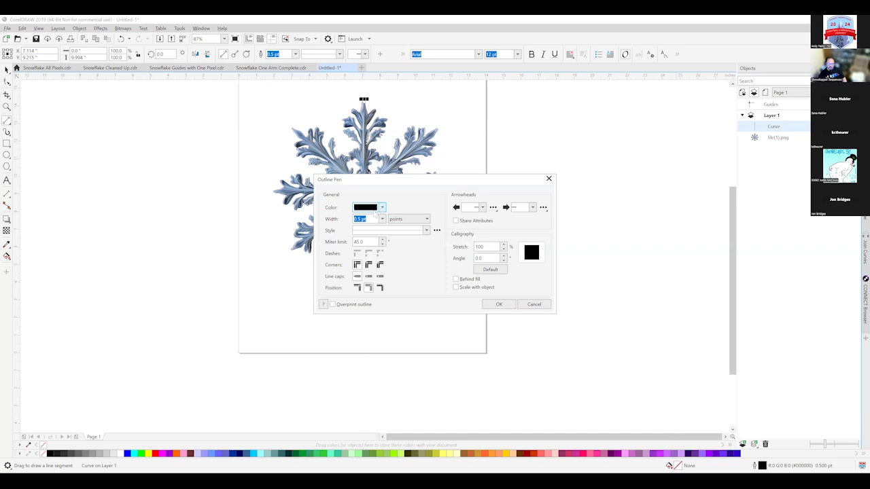
pyautogui.click(382, 208)
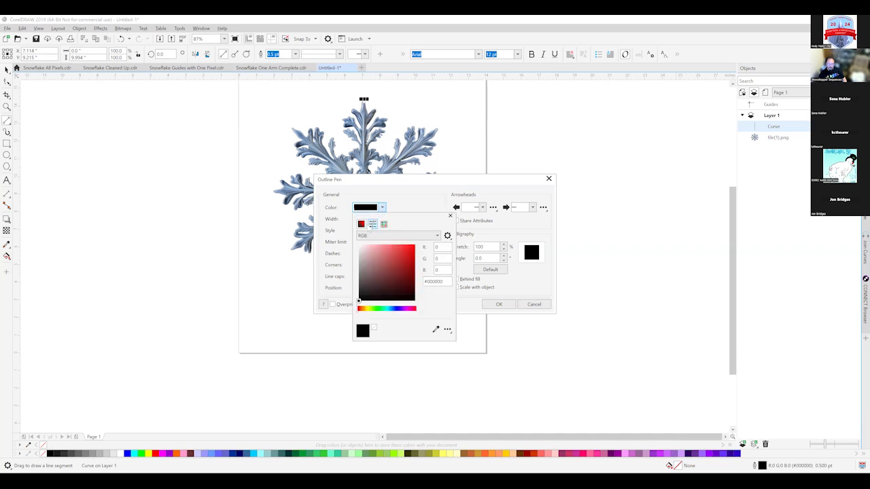
pyautogui.click(414, 247)
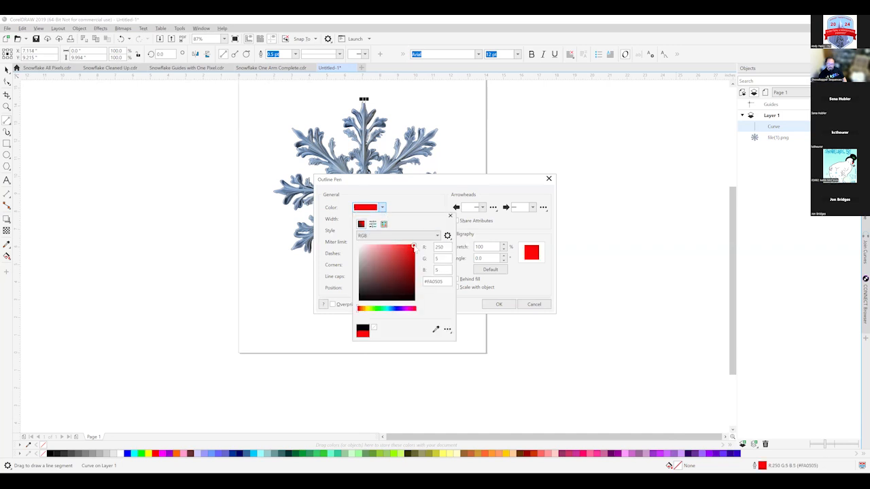
pyautogui.moveTo(413, 246); pyautogui.dragTo(417, 242)
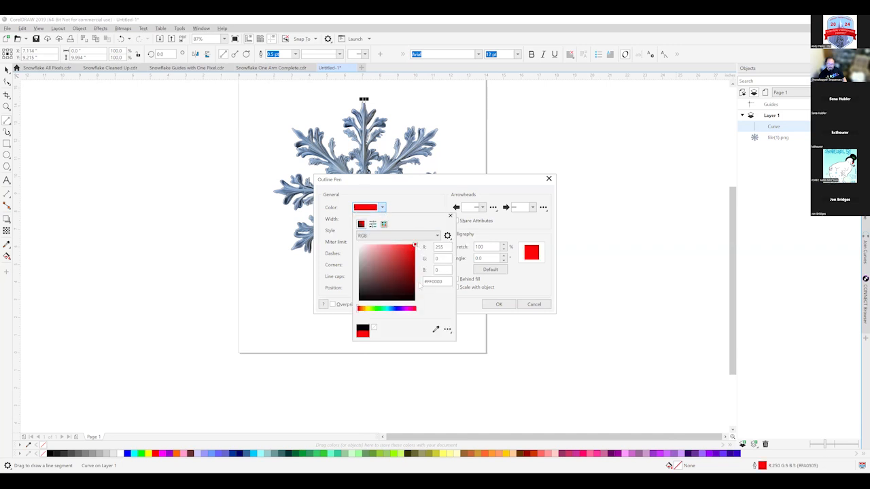
pyautogui.click(499, 305)
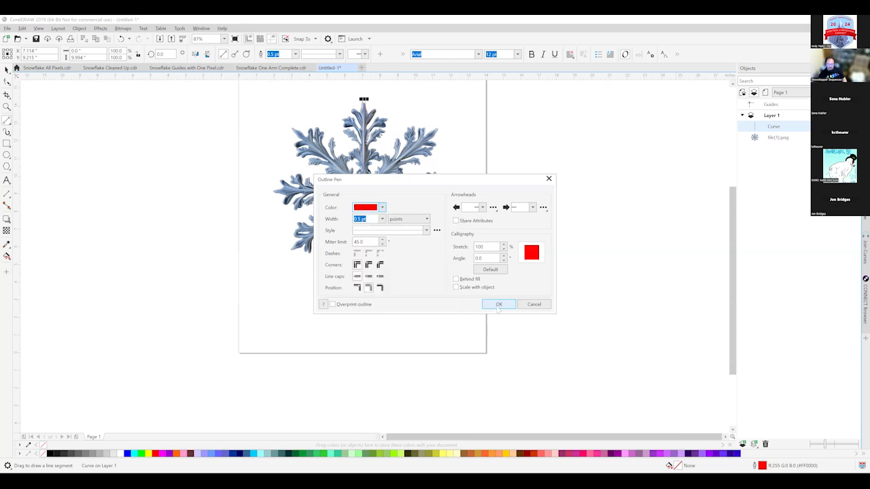
pyautogui.click(383, 220)
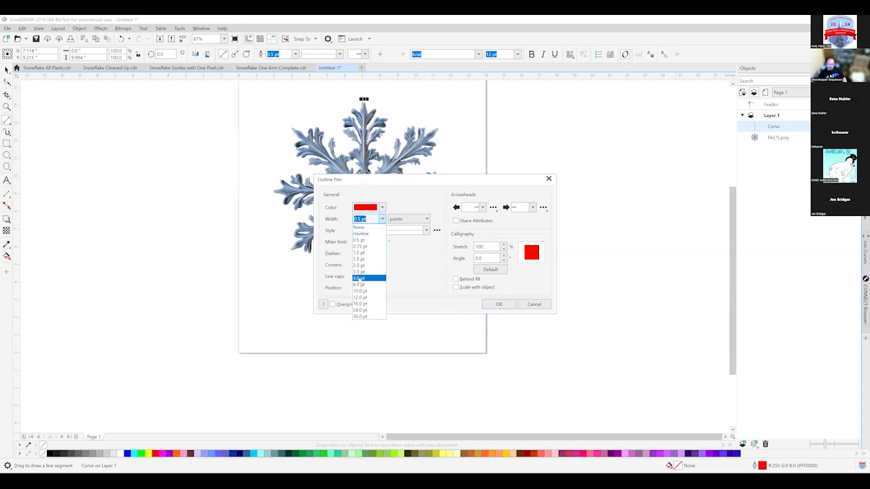
pyautogui.click(360, 265)
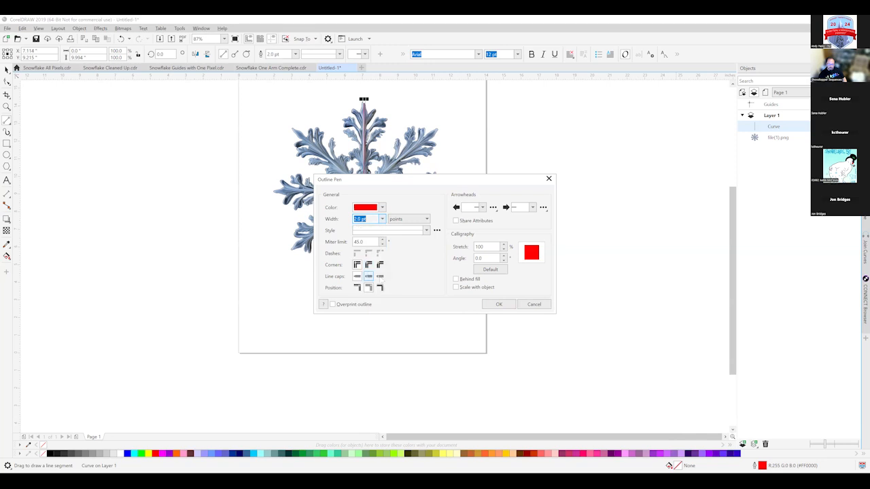
pyautogui.click(498, 305)
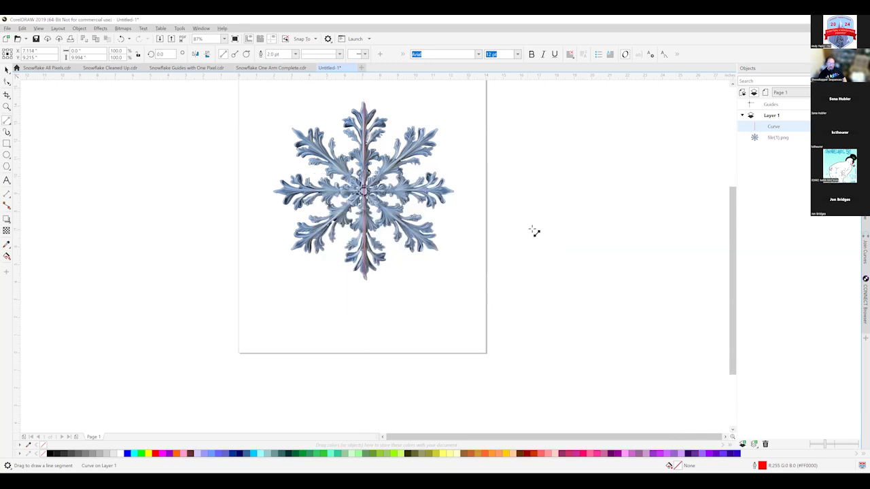
pyautogui.press('Escape')
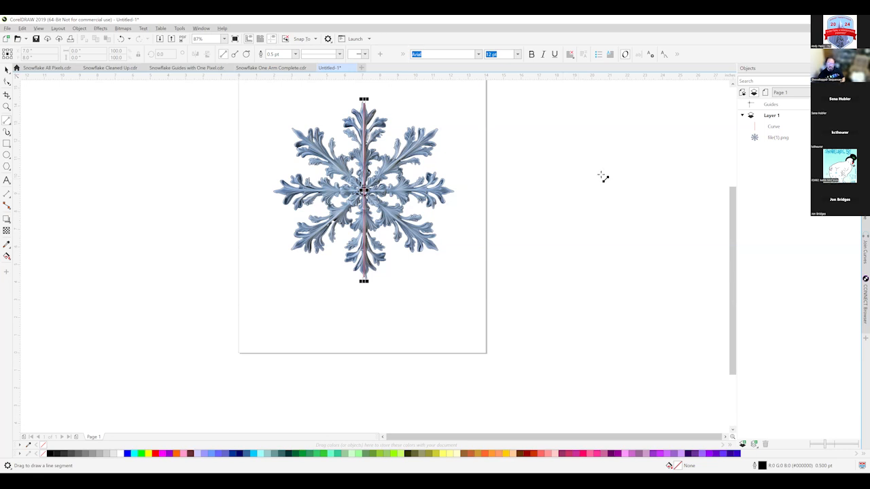
# Rotate the red vertical line by 45 degrees about its center to follow the snowflake's diagonal arms.
pyautogui.hotkey('alt', 'F9')
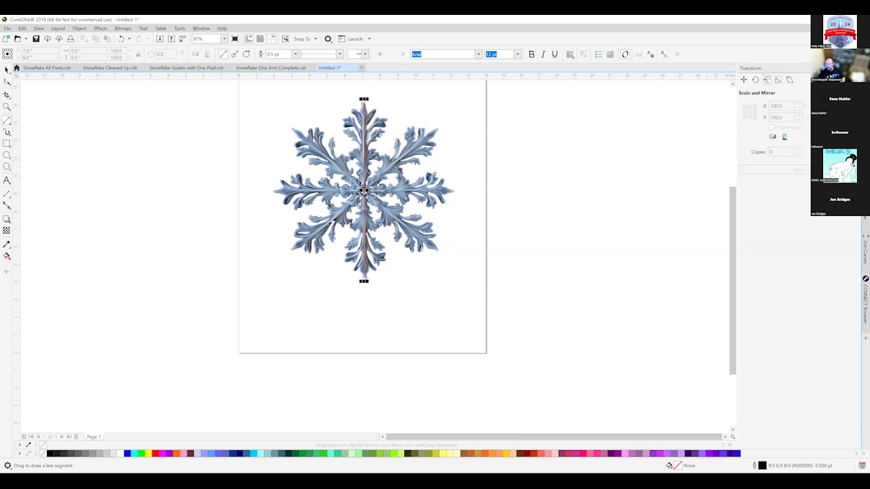
pyautogui.click(755, 79)
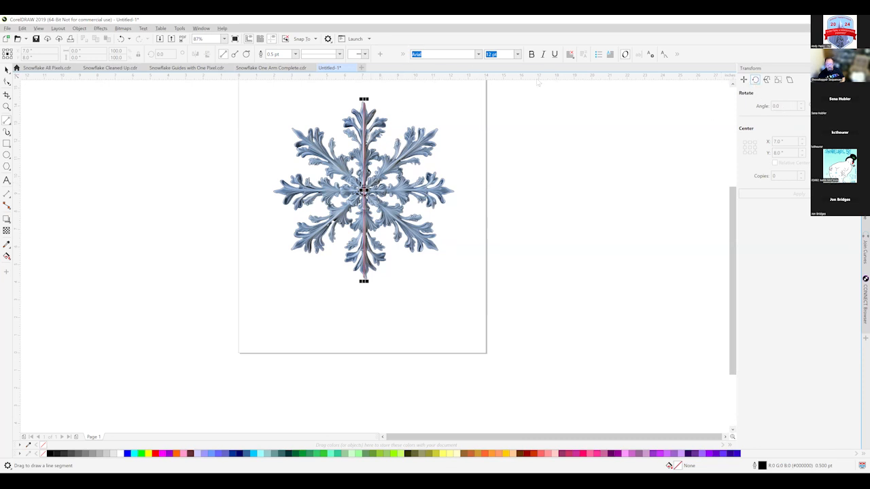
pyautogui.click(7, 70)
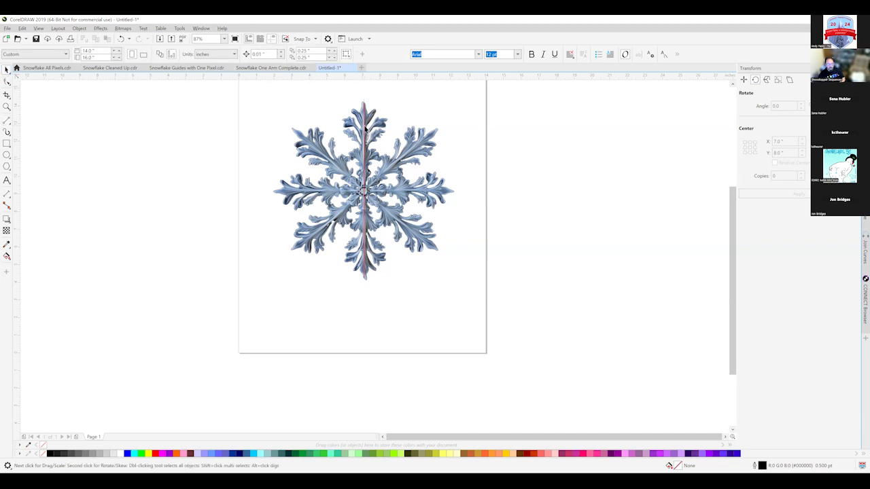
pyautogui.click(365, 126)
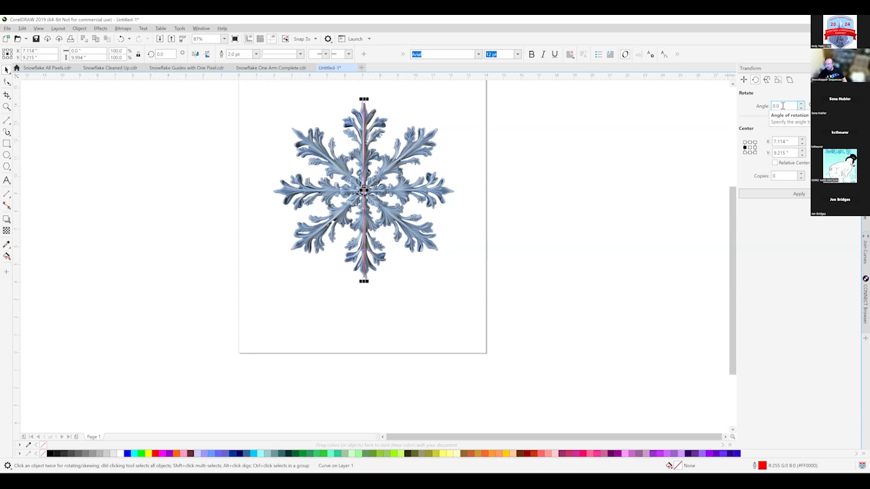
pyautogui.moveTo(783, 106); pyautogui.dragTo(760, 108)
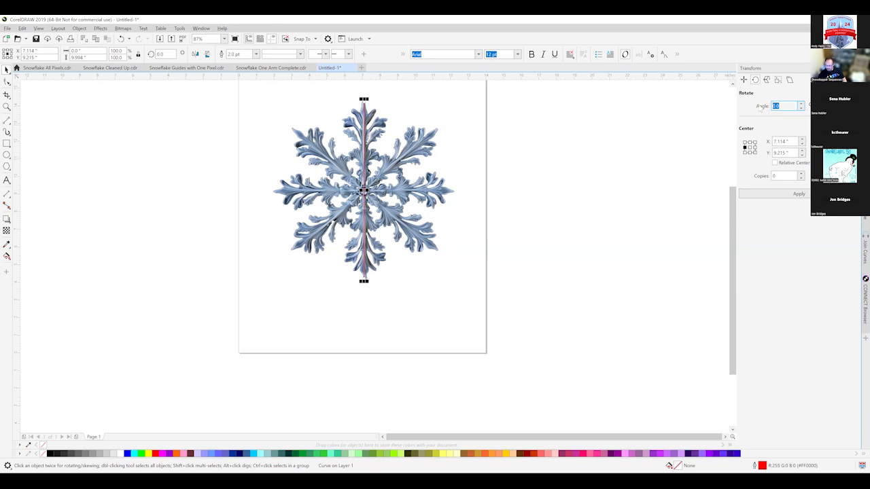
pyautogui.write('45')
pyautogui.click(799, 194)
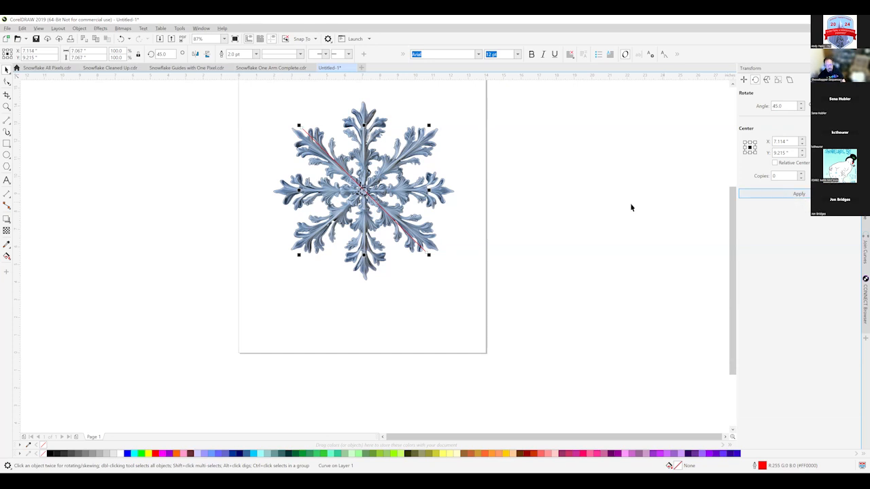
pyautogui.click(564, 203)
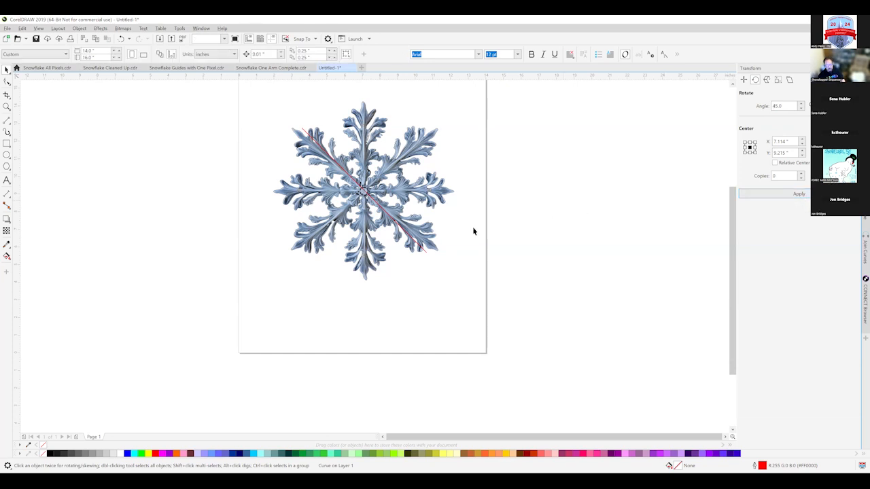
# Duplicate the red line in place three times, rotating each copy a further 45 degrees to cover the remaining snowflake arms.
pyautogui.click(405, 235)
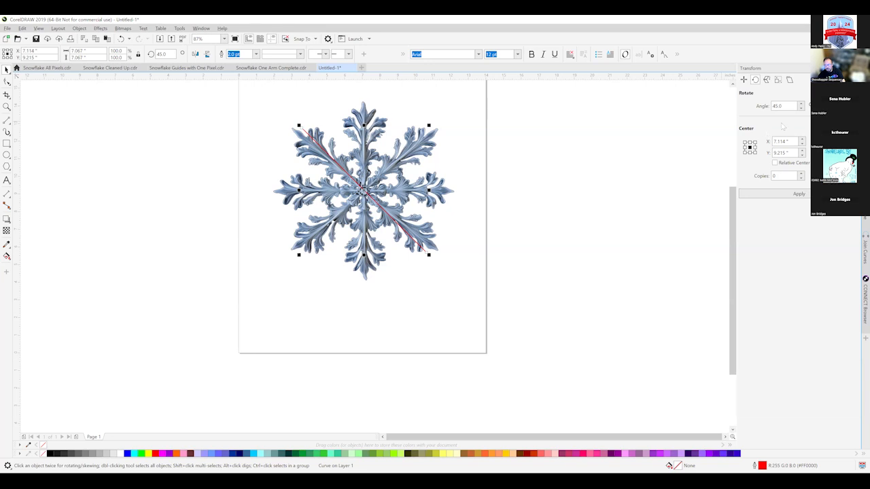
pyautogui.click(783, 195)
pyautogui.click(556, 184)
pyautogui.click(446, 194)
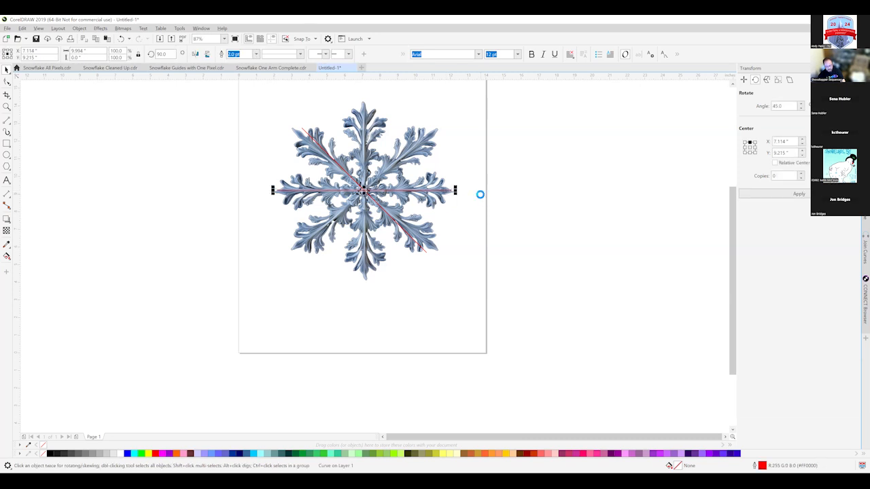
pyautogui.click(789, 195)
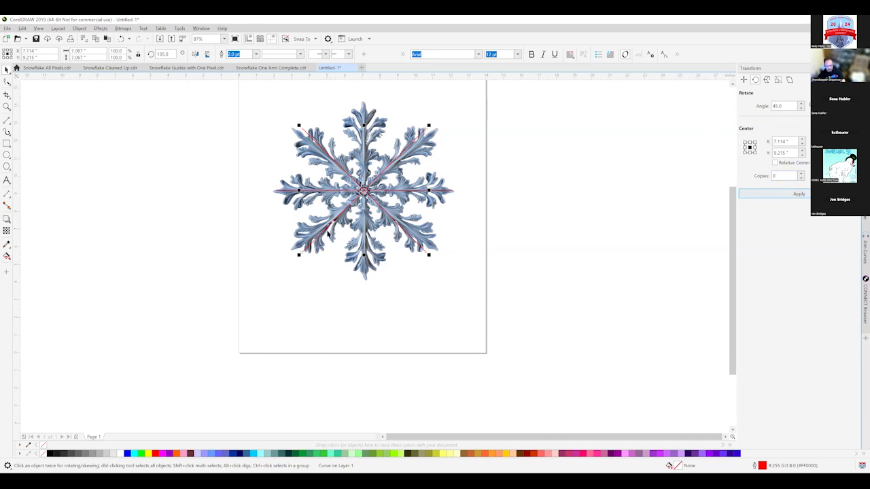
pyautogui.click(305, 274)
pyautogui.click(310, 258)
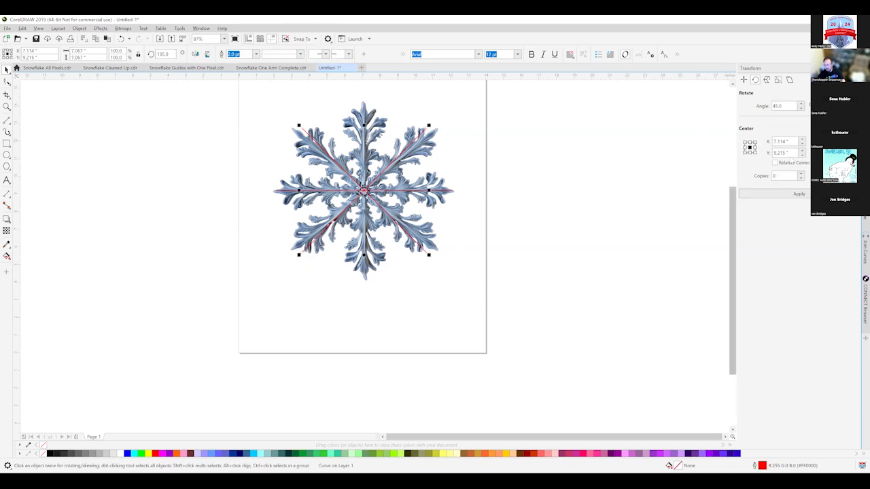
pyautogui.click(785, 196)
pyautogui.click(646, 191)
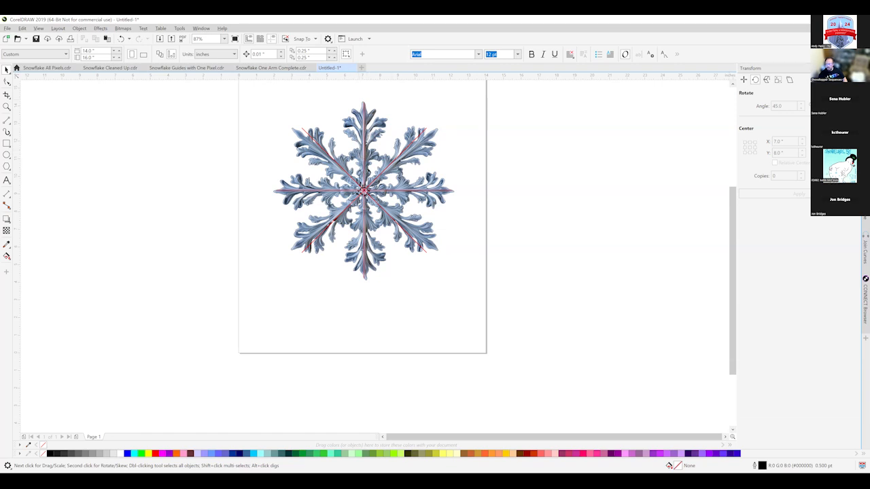
# Select all four red guide curves on Layer 1 and lock them.
pyautogui.click(865, 129)
pyautogui.click(749, 129)
pyautogui.moveTo(749, 129)
pyautogui.mouseDown()
pyautogui.moveTo(753, 155)
pyautogui.moveTo(753, 127)
pyautogui.mouseUp()
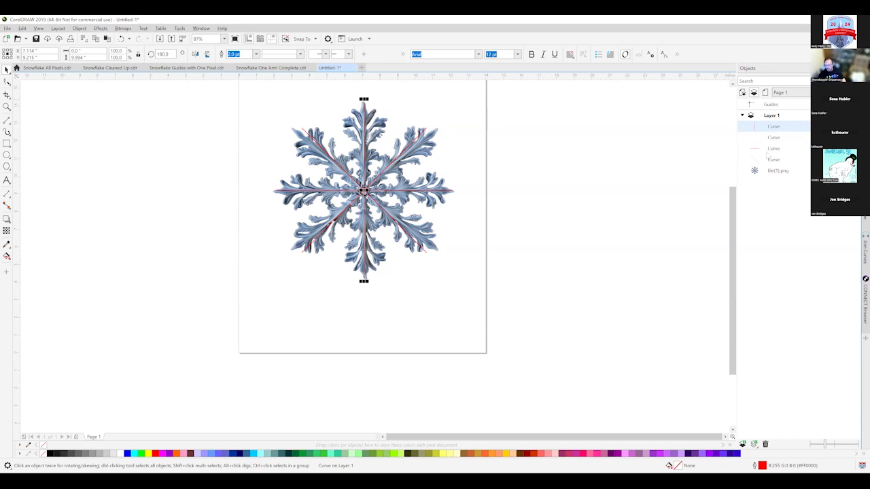
pyautogui.keyDown('shift'); pyautogui.click(769, 160); pyautogui.keyUp('shift')
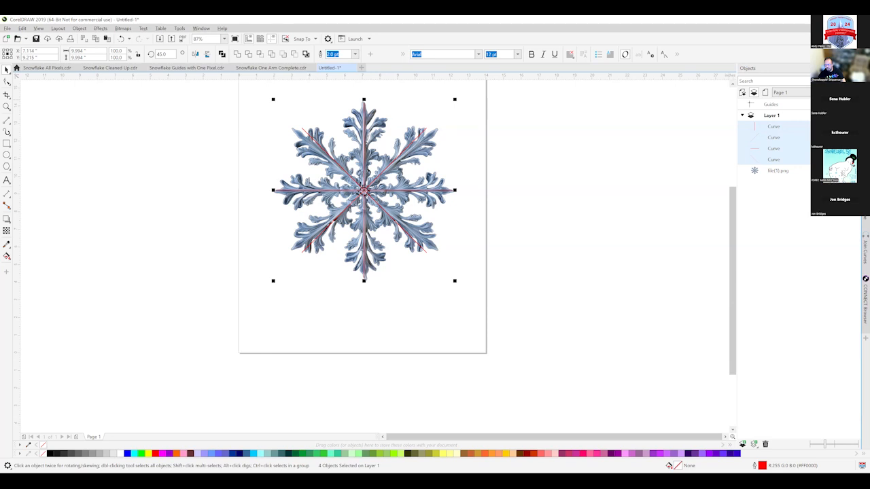
pyautogui.click(761, 168)
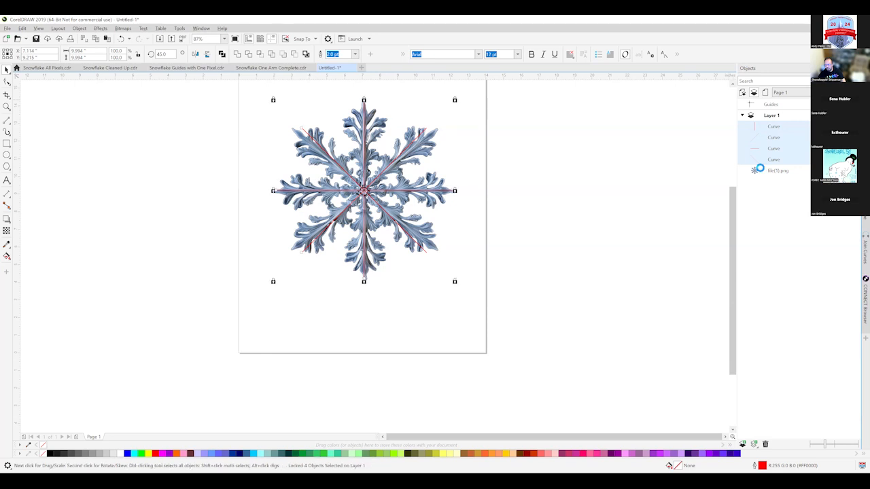
pyautogui.click(475, 221)
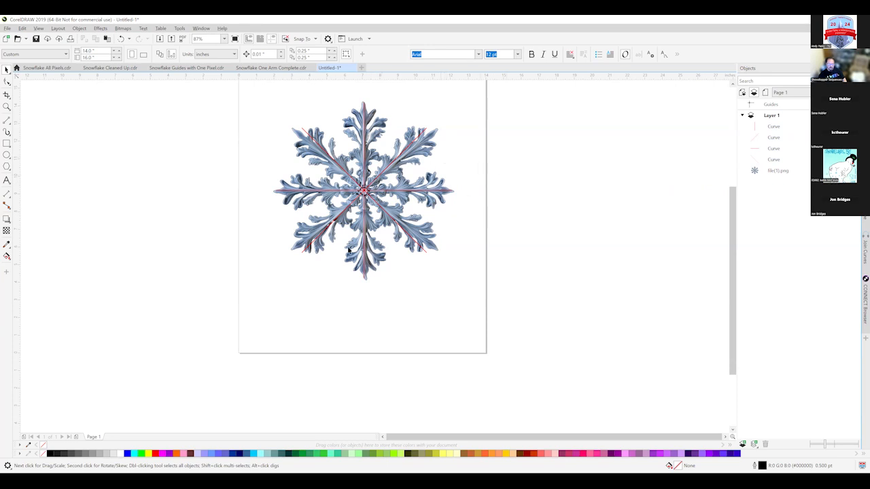
# Draw a circle about 3.7 inches across near the snowflake's center and give it a red #FF0000 outline 2.0 pt wide.
pyautogui.click(7, 155)
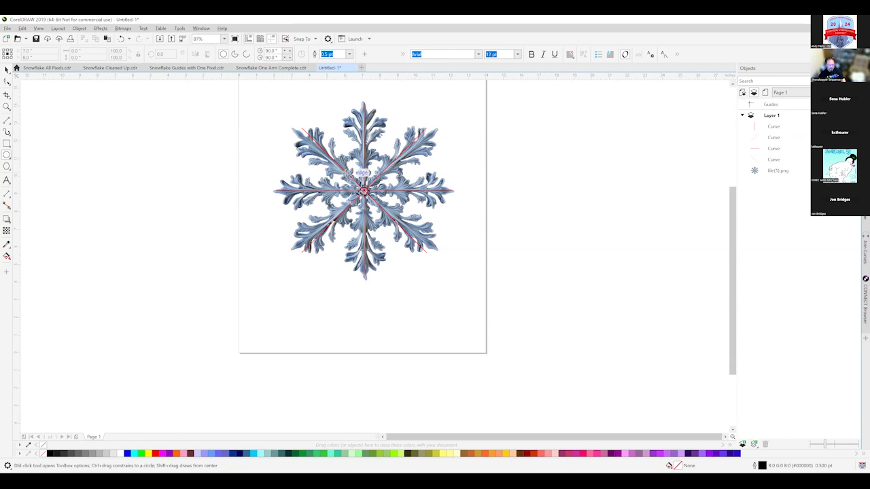
pyautogui.moveTo(364, 191); pyautogui.dragTo(415, 216)
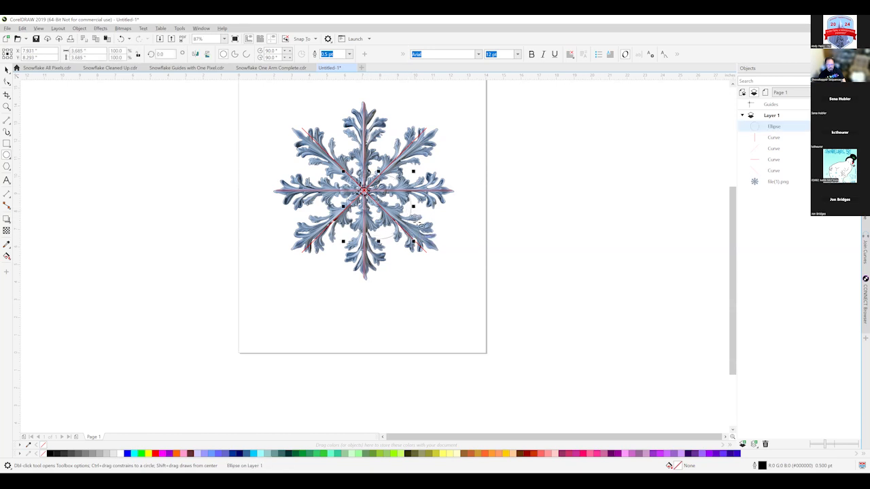
pyautogui.doubleClick(761, 465)
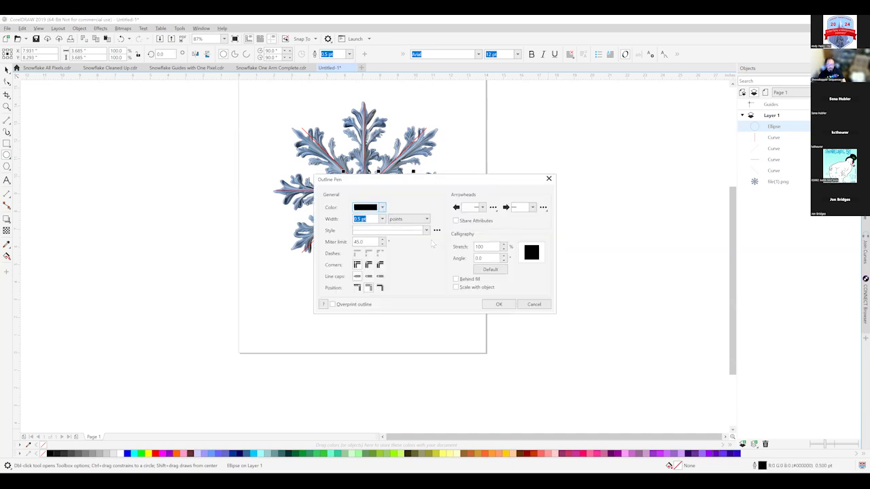
pyautogui.click(382, 208)
pyautogui.click(413, 246)
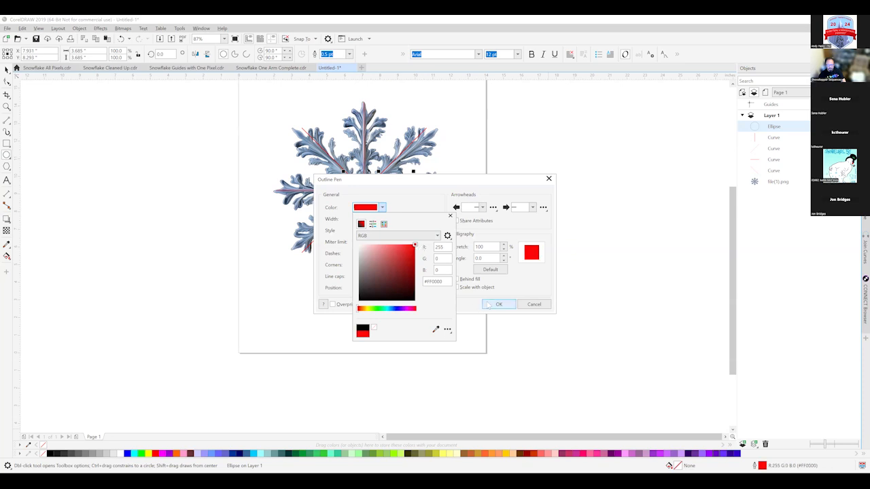
pyautogui.click(382, 207)
pyautogui.click(382, 219)
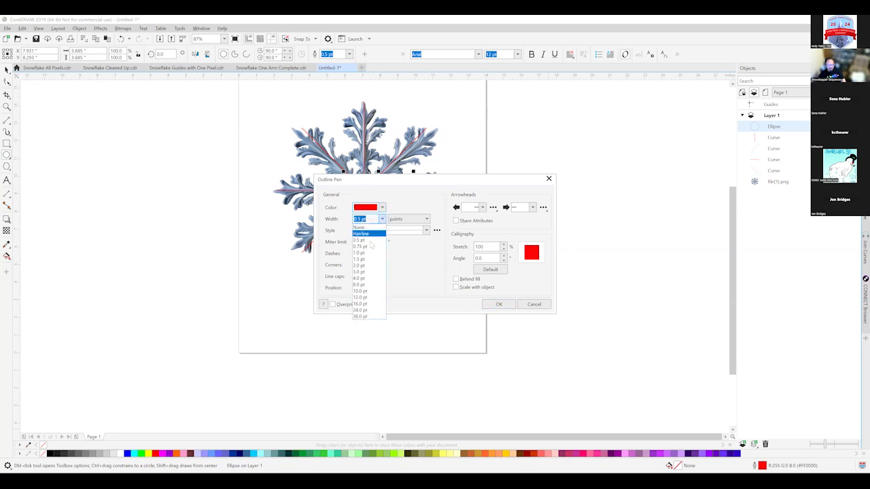
pyautogui.click(368, 265)
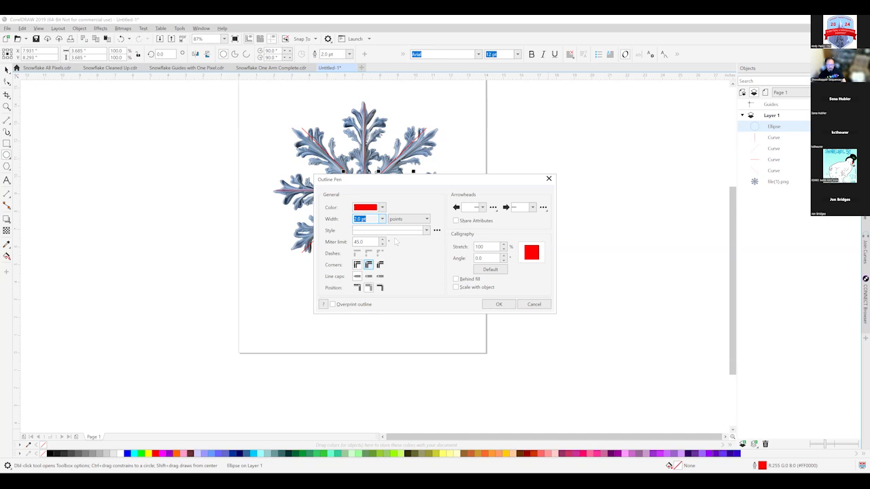
pyautogui.click(497, 303)
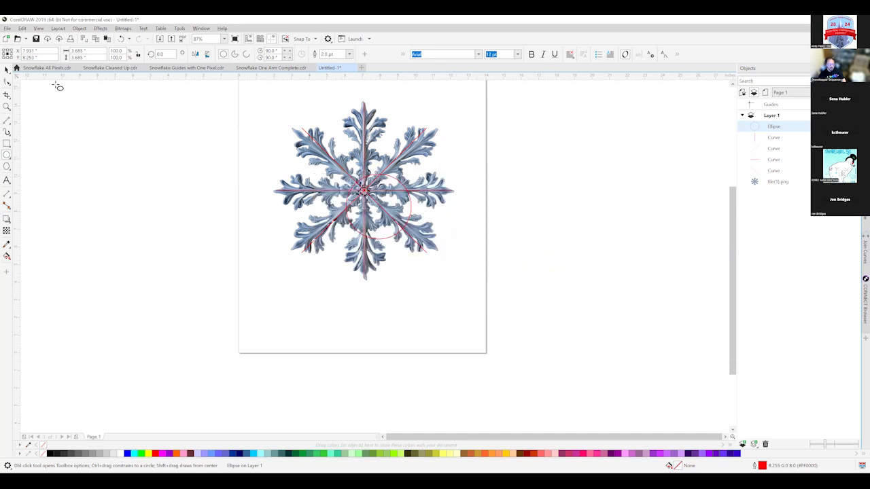
# Shrink the red circle to about 2.4 inches in diameter and center it on the snowflake's center.
pyautogui.click(6, 70)
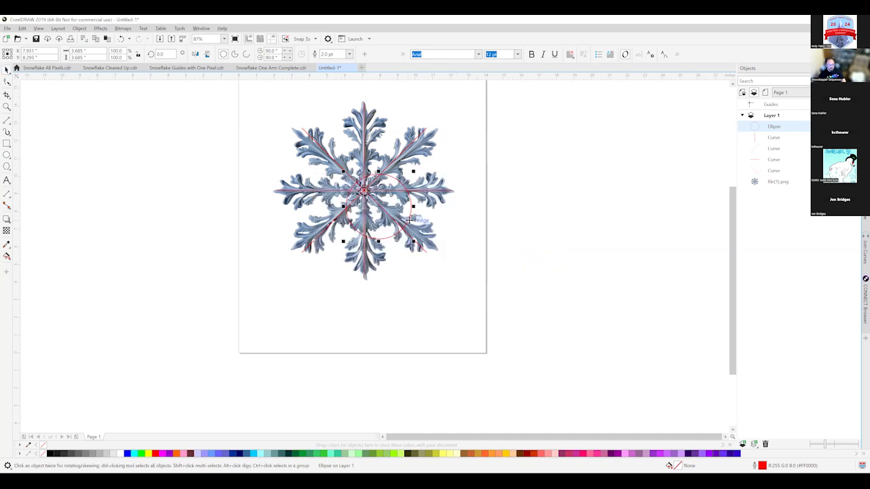
pyautogui.moveTo(408, 220); pyautogui.dragTo(394, 210)
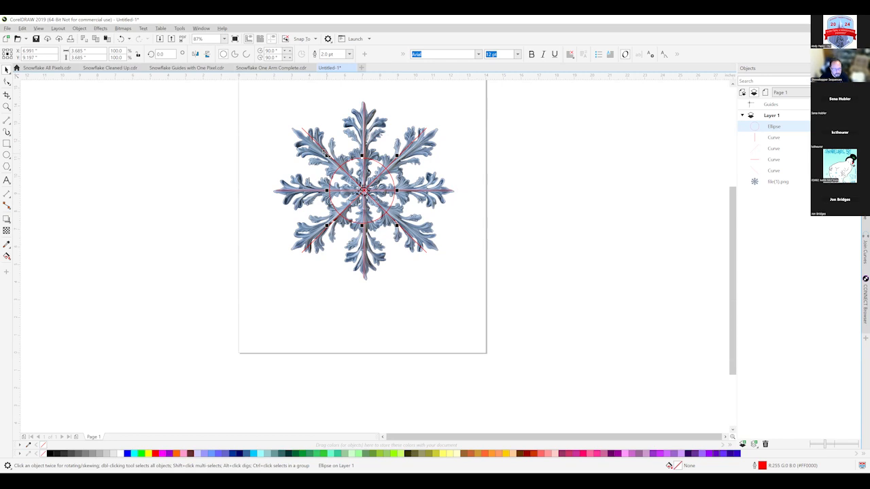
pyautogui.moveTo(327, 155); pyautogui.dragTo(333, 162)
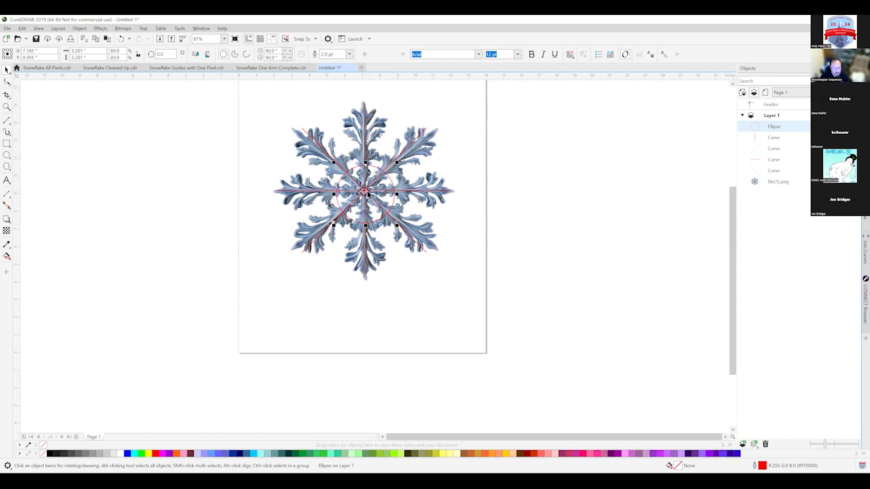
pyautogui.moveTo(374, 192); pyautogui.dragTo(365, 191)
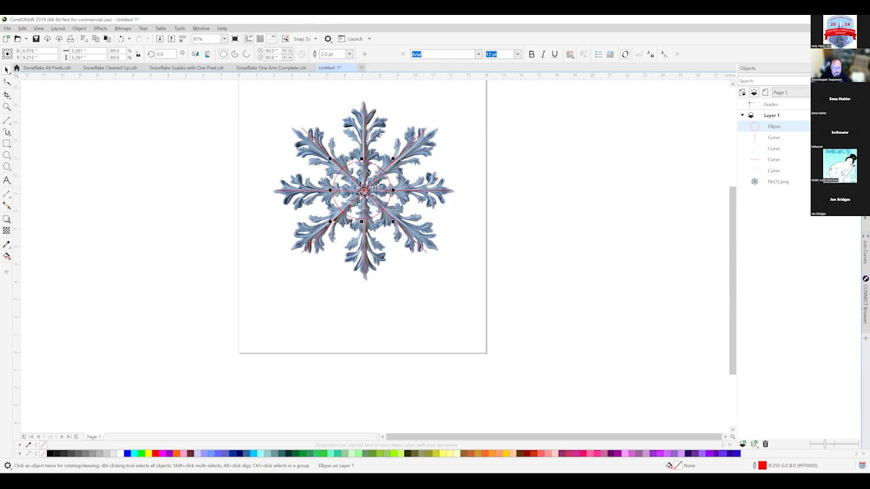
pyautogui.moveTo(365, 191); pyautogui.dragTo(378, 192)
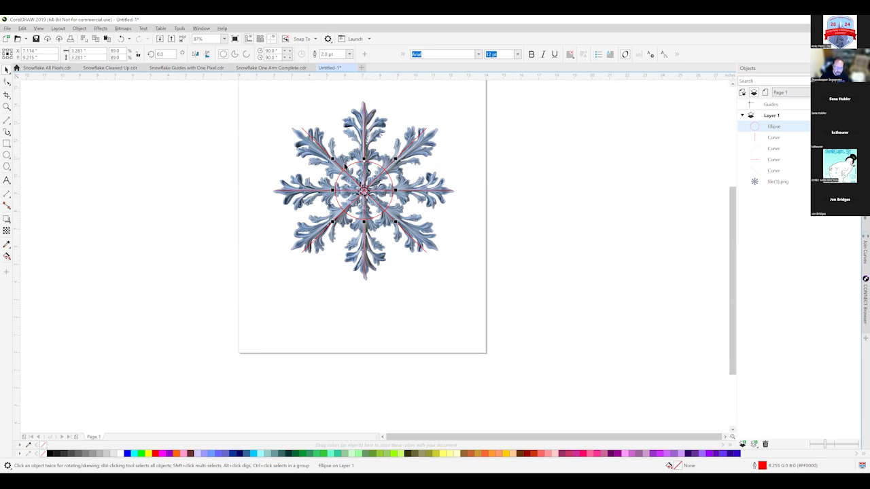
pyautogui.moveTo(332, 158); pyautogui.dragTo(339, 165)
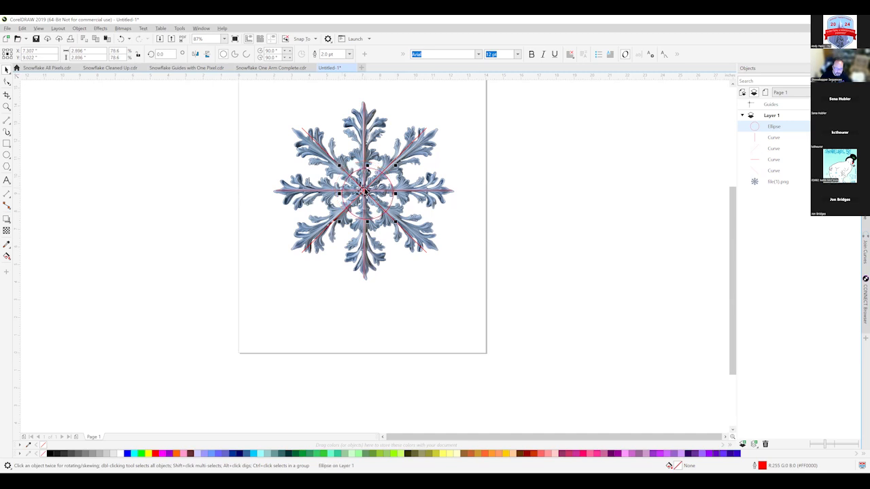
pyautogui.moveTo(368, 194); pyautogui.dragTo(363, 193)
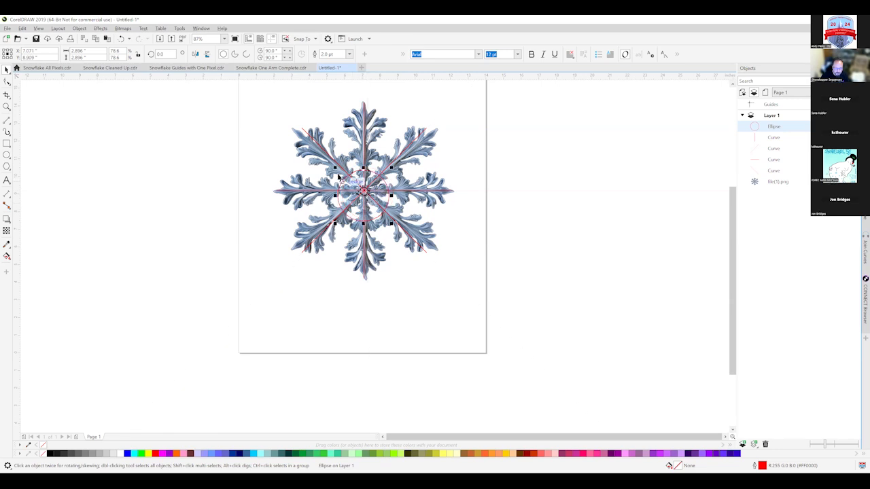
pyautogui.click(360, 194)
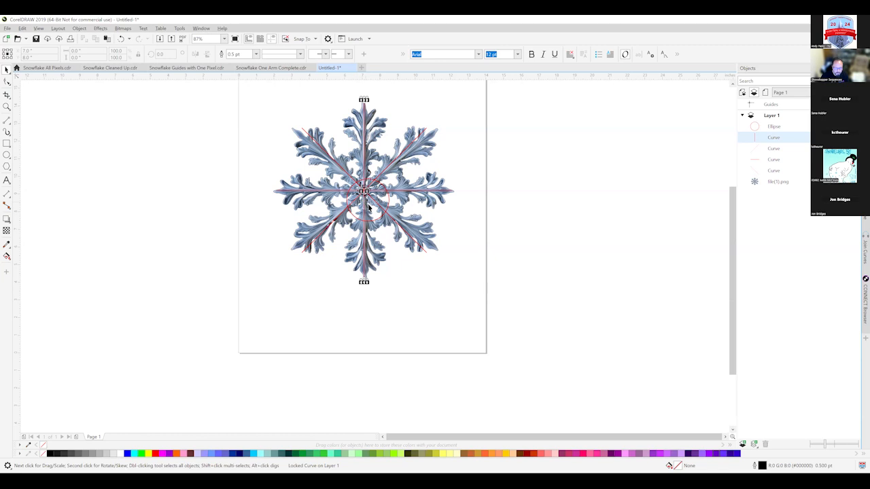
pyautogui.moveTo(367, 201); pyautogui.dragTo(344, 216)
pyautogui.click(365, 197)
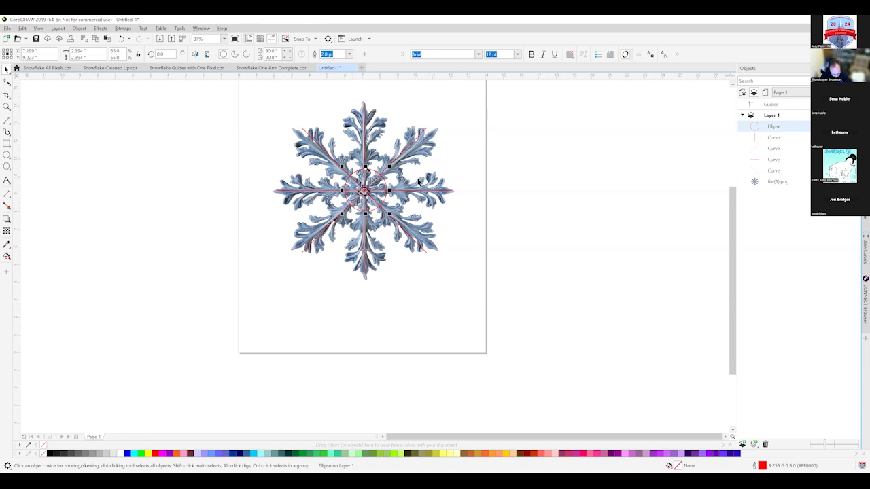
# Duplicate the red circle, enlarge the copy to about 4.9 inches in diameter and center it on the snowflake.
pyautogui.hotkey('ctrl', 'v')
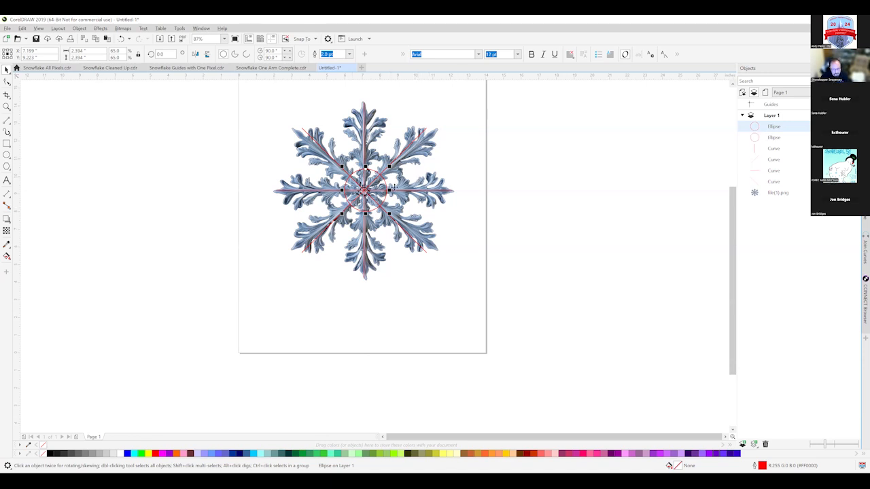
pyautogui.moveTo(342, 166); pyautogui.dragTo(276, 121)
pyautogui.moveTo(328, 132); pyautogui.dragTo(347, 161)
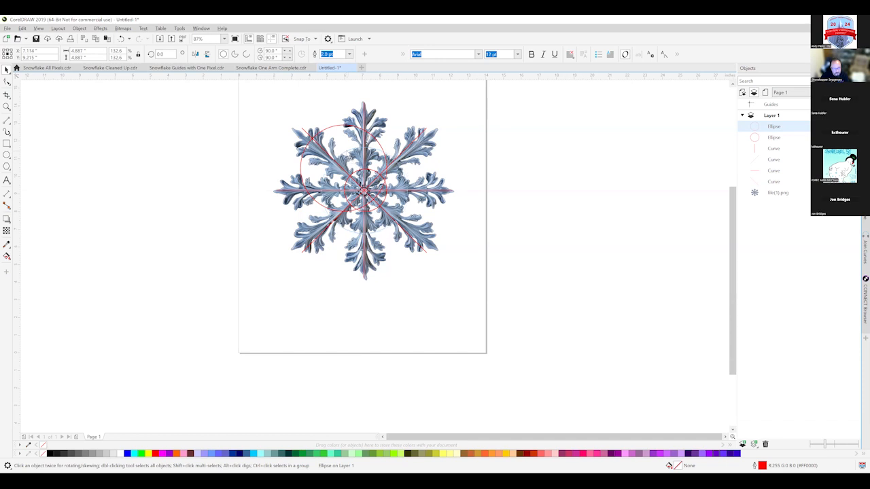
pyautogui.moveTo(347, 155); pyautogui.dragTo(346, 151)
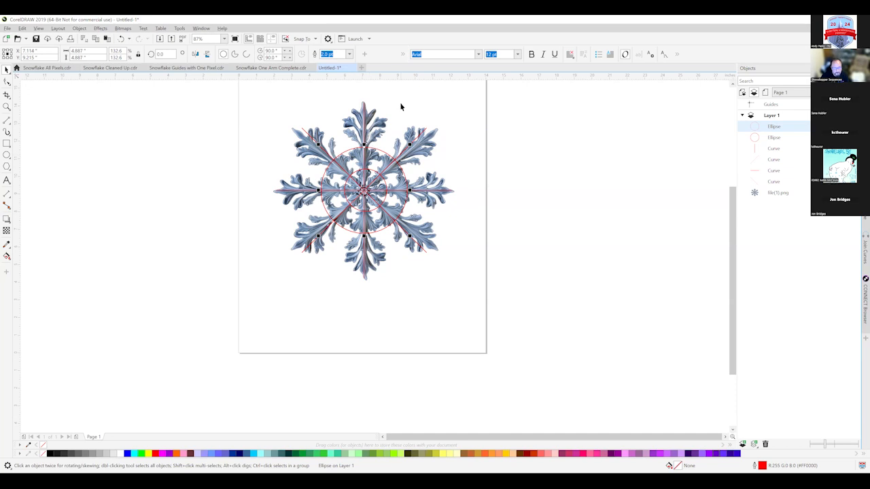
# Duplicate the 4.9-inch circle, enlarge the copy to about 9.15 inches in diameter and center it near the snowflake's arm tips.
pyautogui.hotkey('ctrl', 'v')
pyautogui.moveTo(317, 144); pyautogui.dragTo(245, 84)
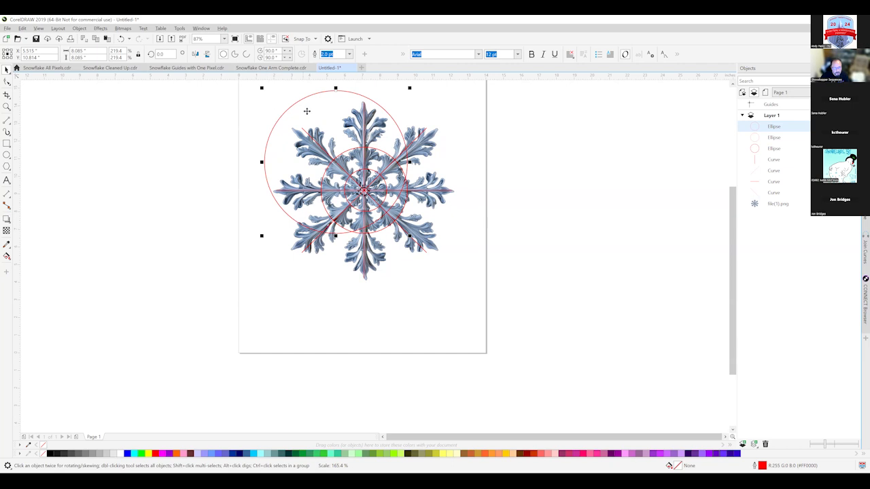
pyautogui.moveTo(333, 140); pyautogui.dragTo(336, 133)
pyautogui.moveTo(291, 110); pyautogui.dragTo(331, 134)
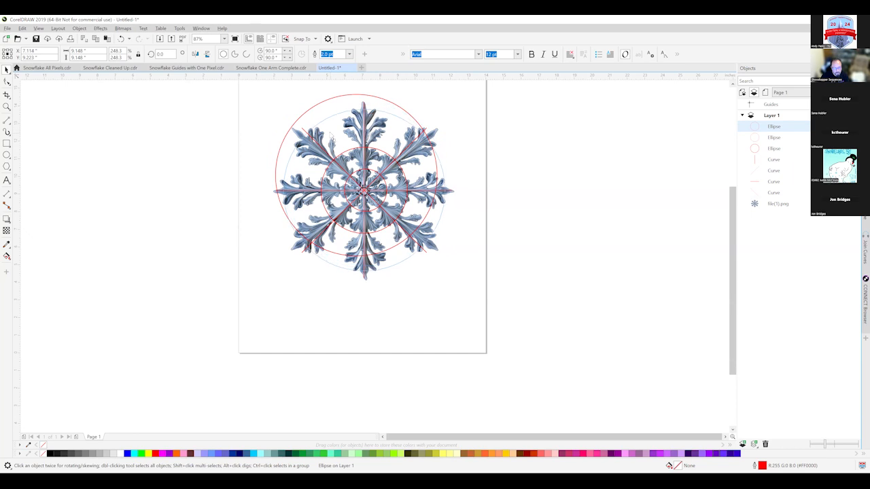
pyautogui.moveTo(329, 132); pyautogui.dragTo(330, 132)
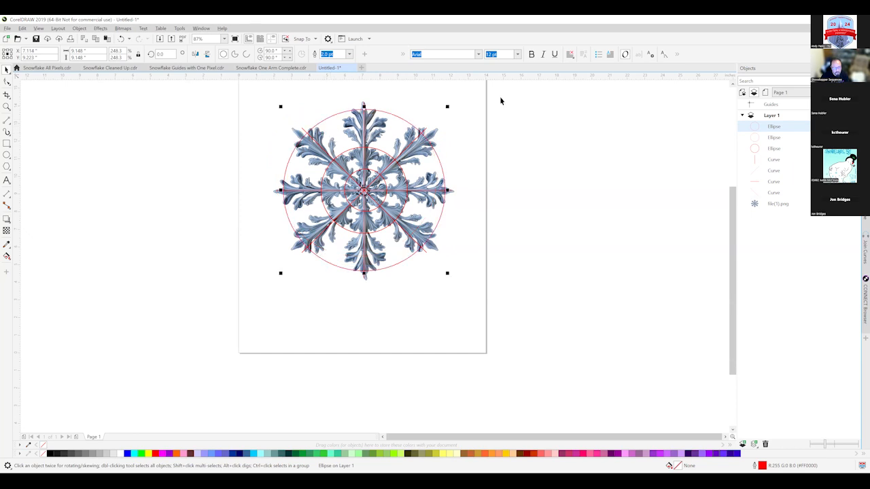
pyautogui.click(479, 103)
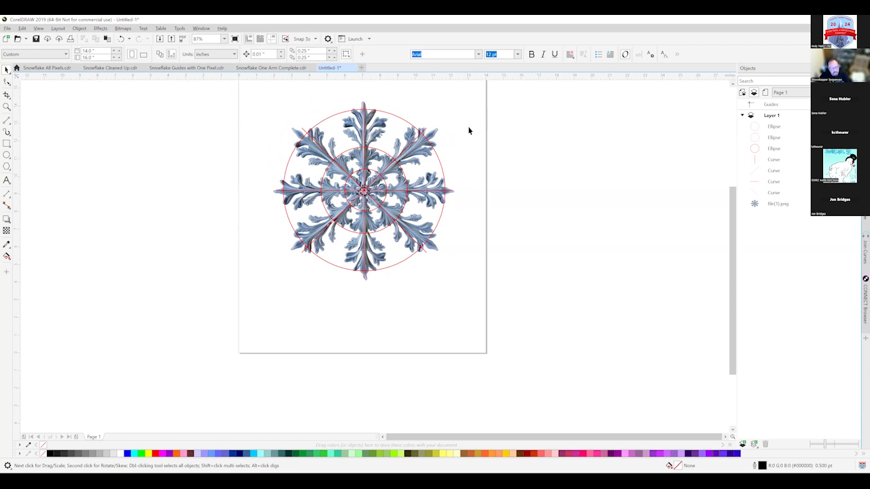
# Select all three red guide circles together on Layer 1.
pyautogui.click(783, 128)
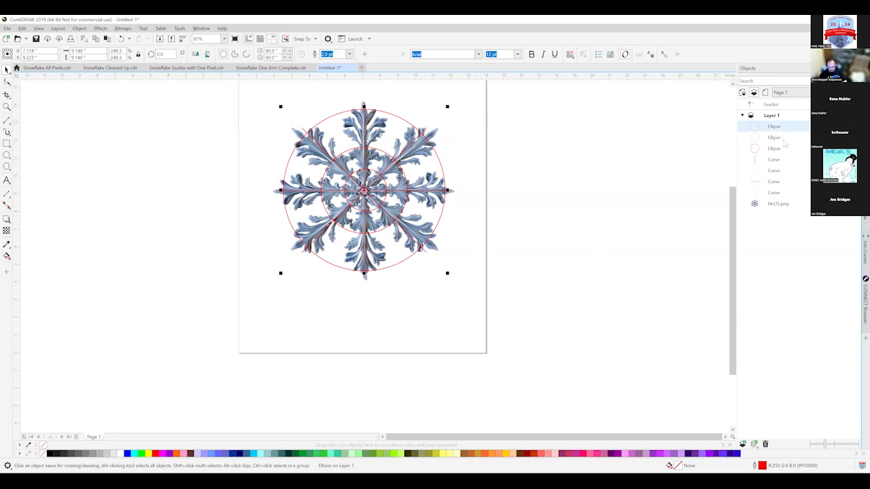
pyautogui.keyDown('shift'); pyautogui.click(795, 149); pyautogui.keyUp('shift')
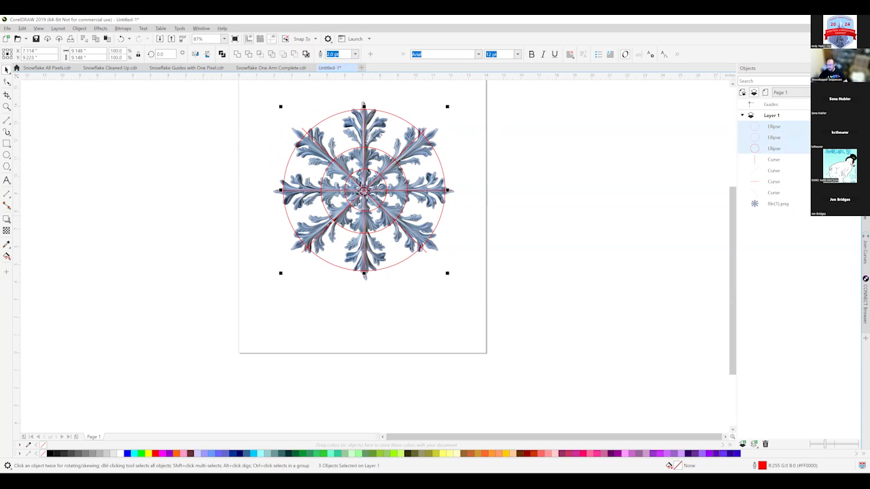
pyautogui.press('Escape')
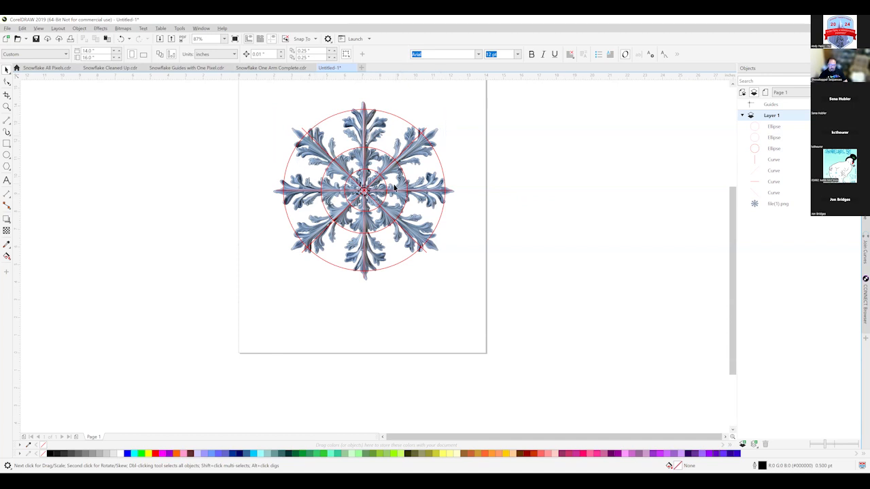
pyautogui.click(357, 191)
pyautogui.click(474, 133)
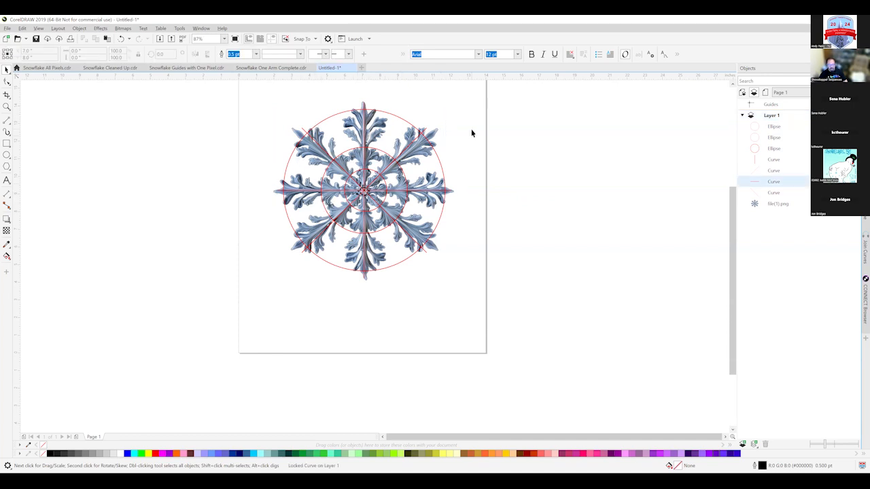
pyautogui.click(450, 192)
pyautogui.click(462, 187)
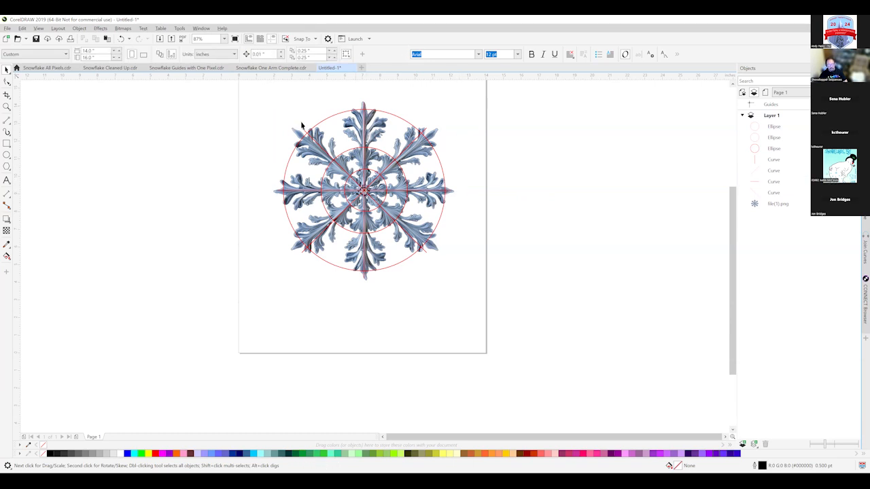
# Bring up the document Snowflake Guides with One Pixel.cdr and change its display from wireframe to Normal view.
pyautogui.click(182, 68)
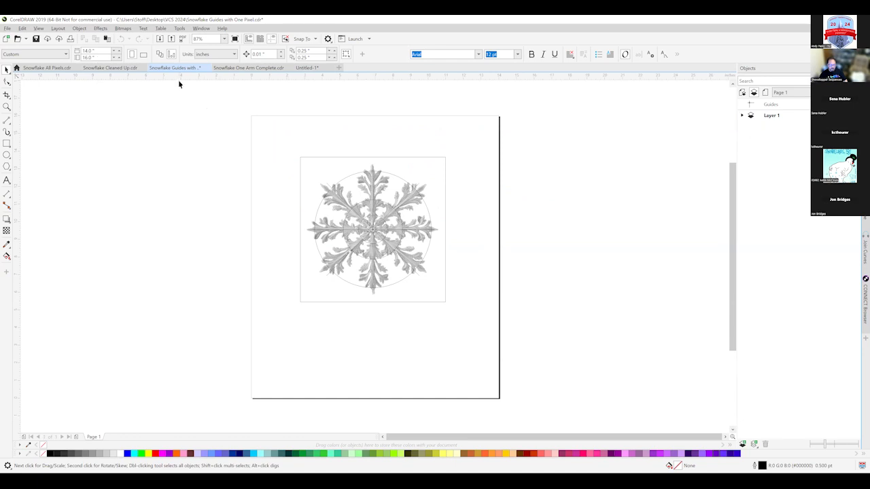
pyautogui.click(39, 29)
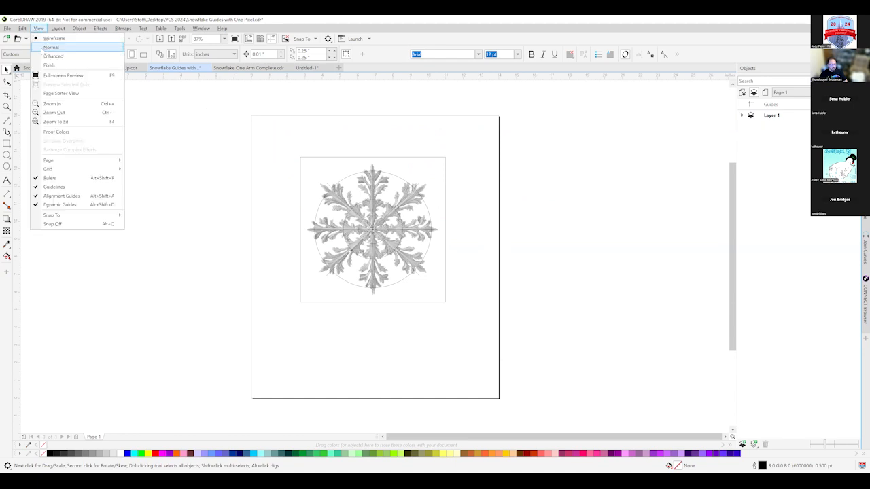
pyautogui.click(45, 47)
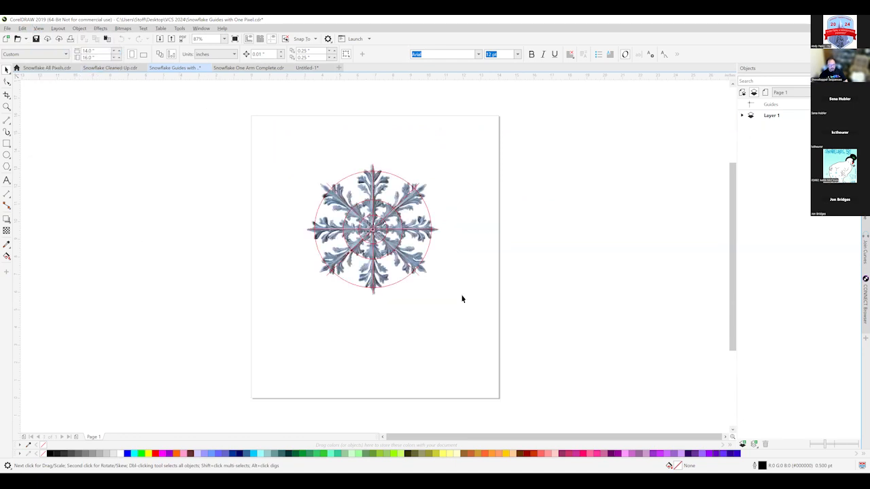
# Move the small black pixel circle from the snowflake's center to the blank area beside the snowflake.
pyautogui.scroll(2, 464, 274)
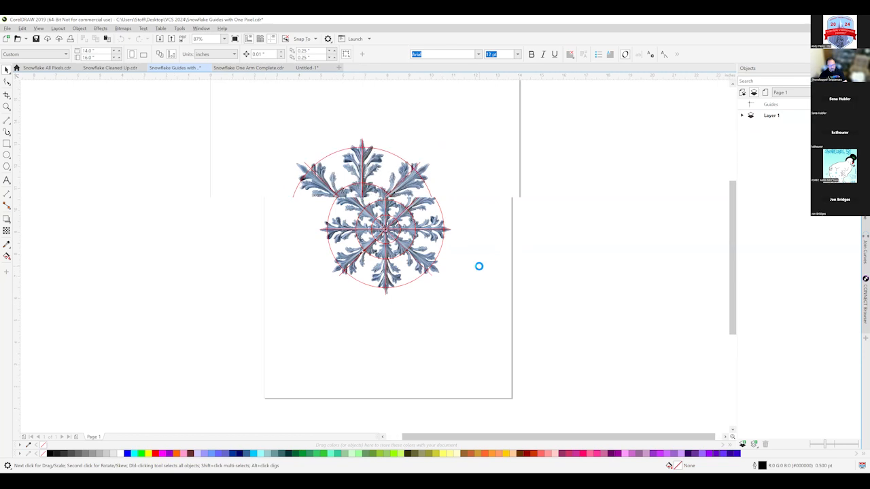
pyautogui.scroll(1, 479, 266)
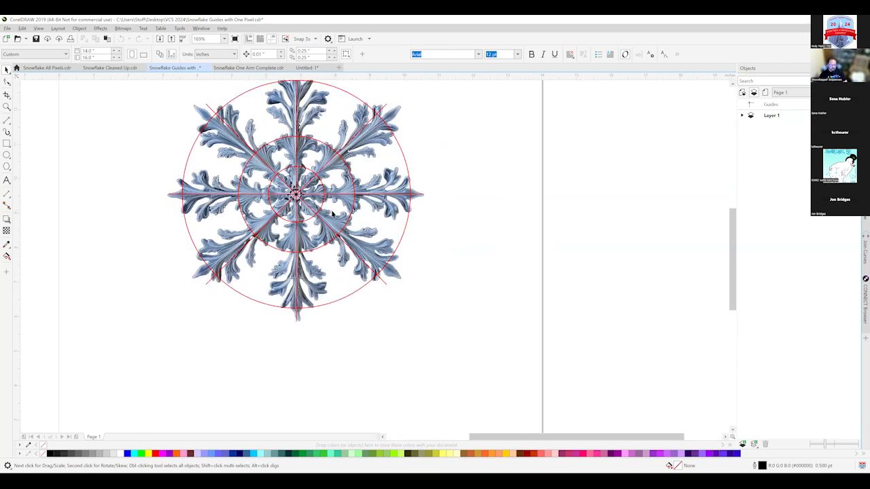
pyautogui.click(296, 195)
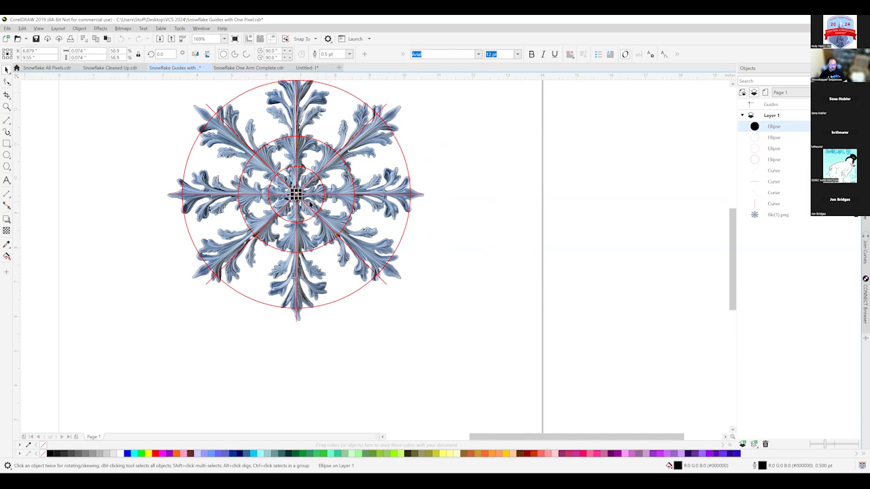
pyautogui.moveTo(296, 195); pyautogui.dragTo(429, 222)
pyautogui.click(440, 251)
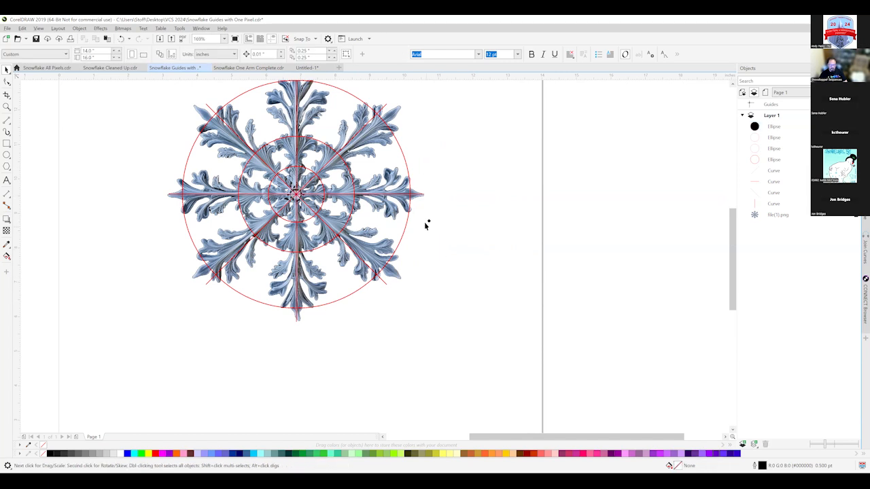
# Move the small black pixel circle from the blank area onto the center of the snowflake where the guide lines cross.
pyautogui.moveTo(429, 223); pyautogui.dragTo(296, 194)
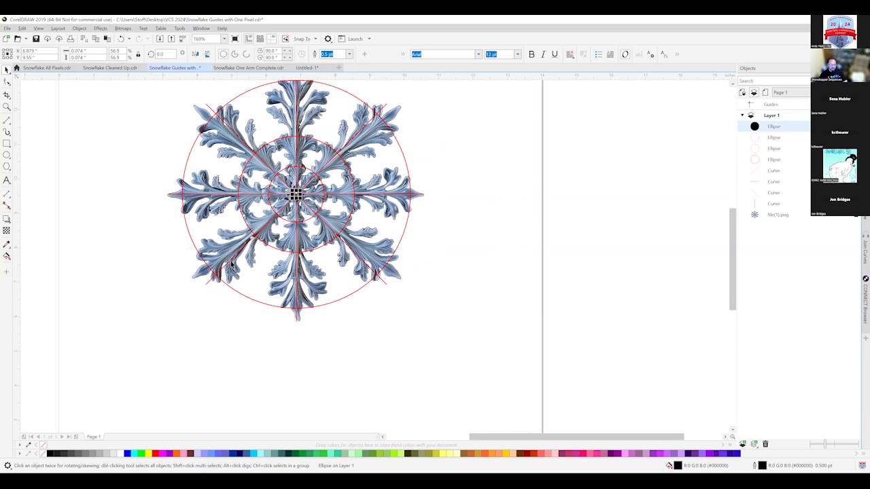
pyautogui.scroll(3, 246, 213)
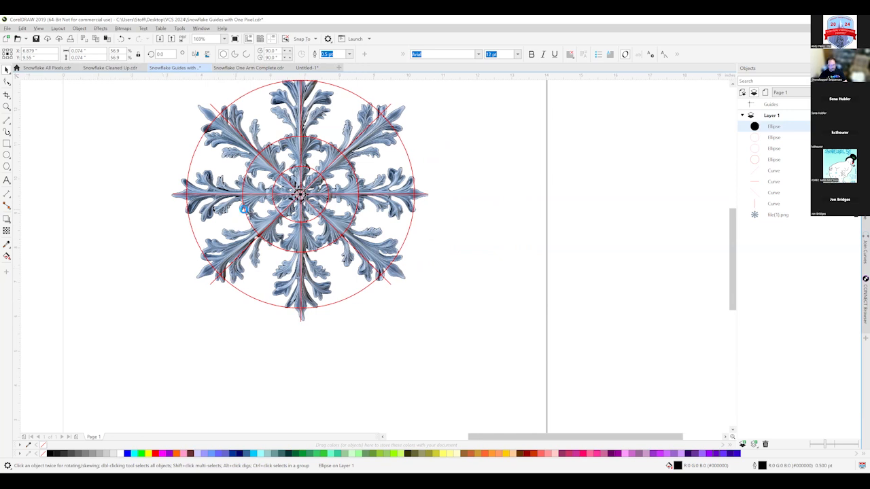
pyautogui.scroll(1, 291, 197)
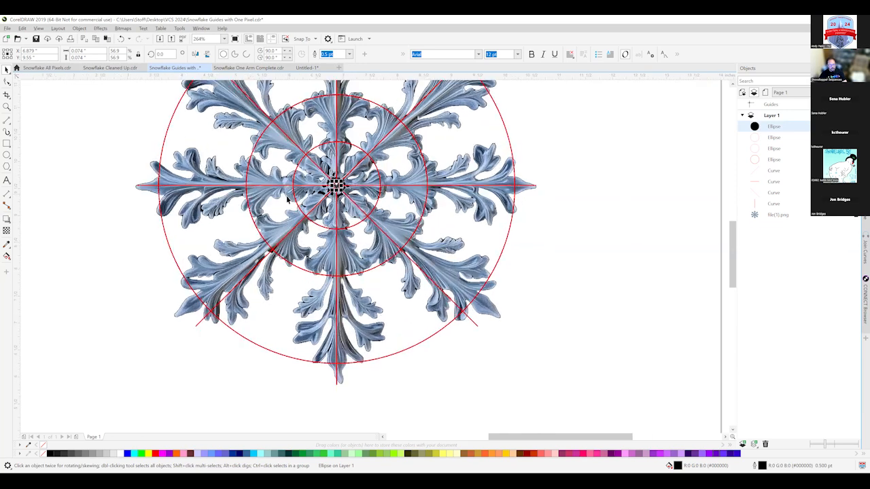
pyautogui.scroll(1, 287, 200)
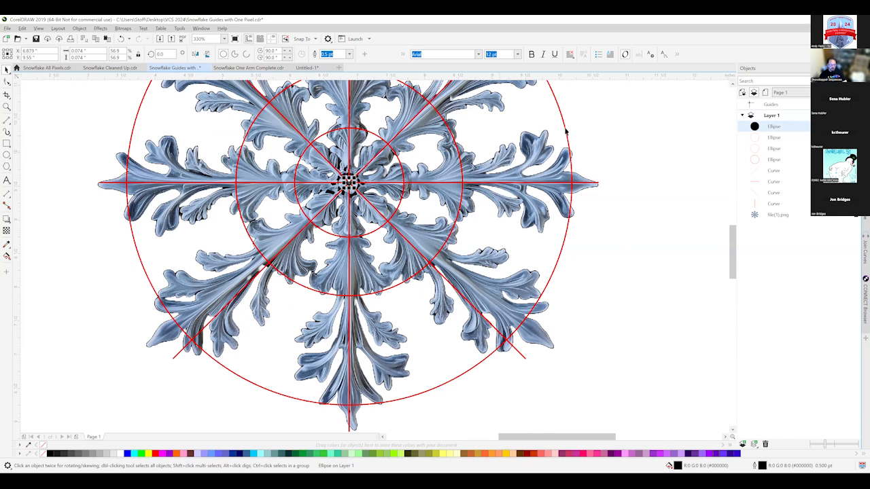
pyautogui.click(626, 125)
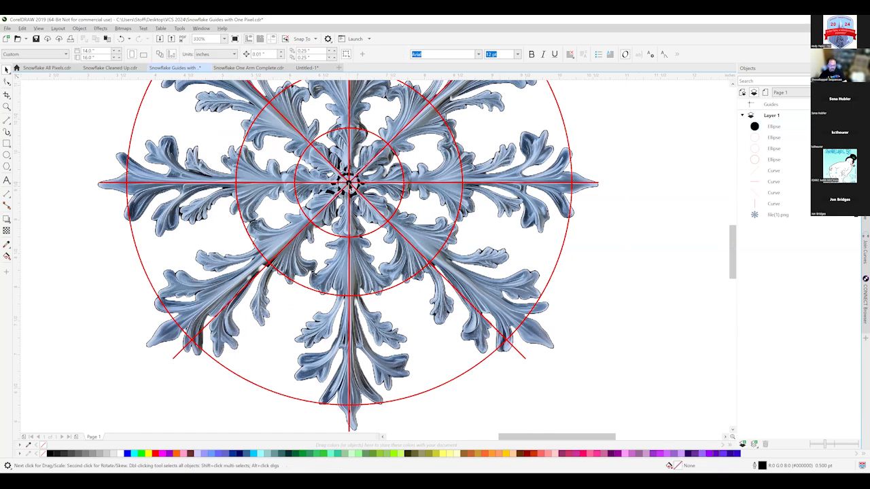
# Duplicate the center pixel and place the copy just above it on the vertical guide line, about 0.24 inches higher.
pyautogui.click(348, 181)
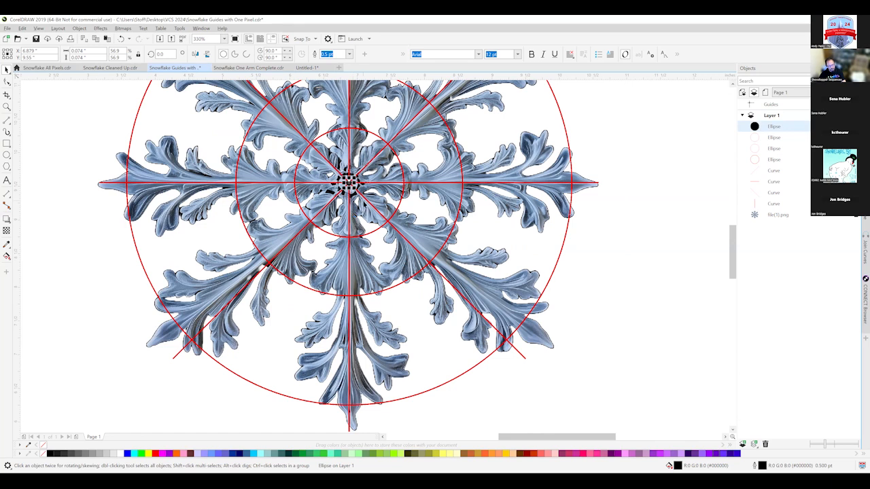
pyautogui.hotkey('ctrl', 'c')
pyautogui.hotkey('ctrl', 'v')
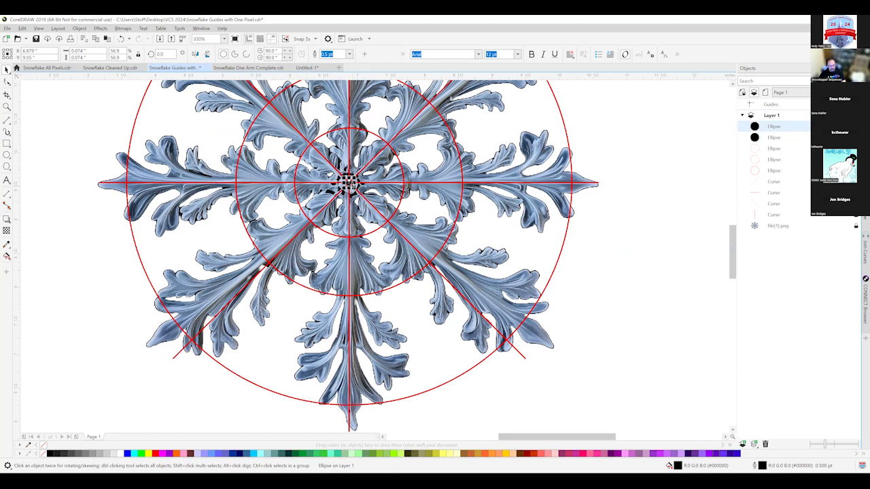
pyautogui.moveTo(350, 182); pyautogui.dragTo(350, 167)
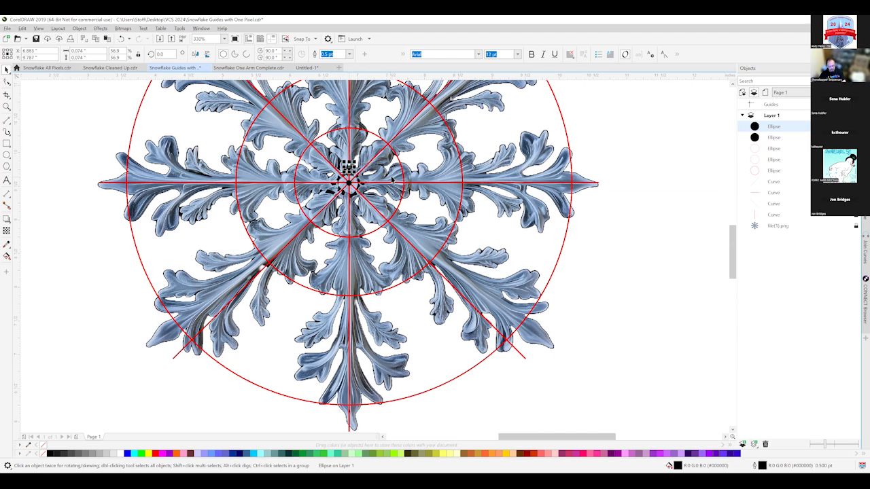
# Duplicate the second pixel and place the copy above it on the vertical guide, about 0.22 inches higher.
pyautogui.hotkey('ctrl', 'c')
pyautogui.hotkey('ctrl', 'v')
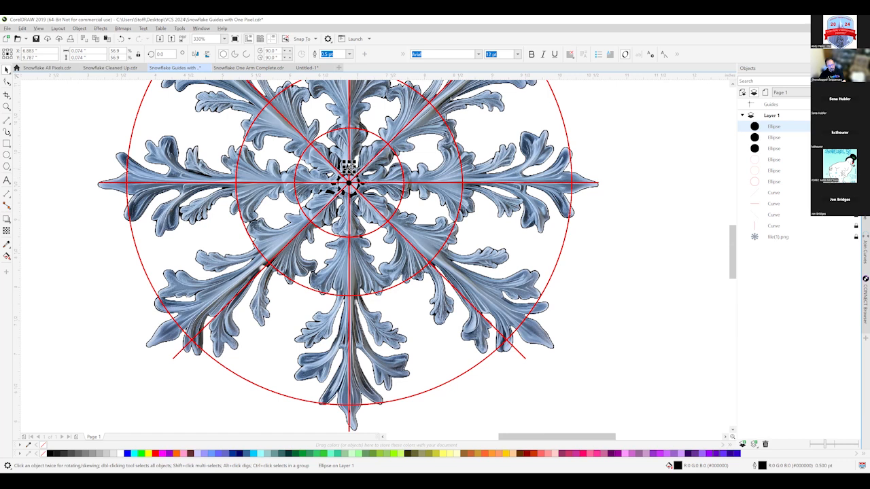
pyautogui.moveTo(348, 168); pyautogui.dragTo(349, 154)
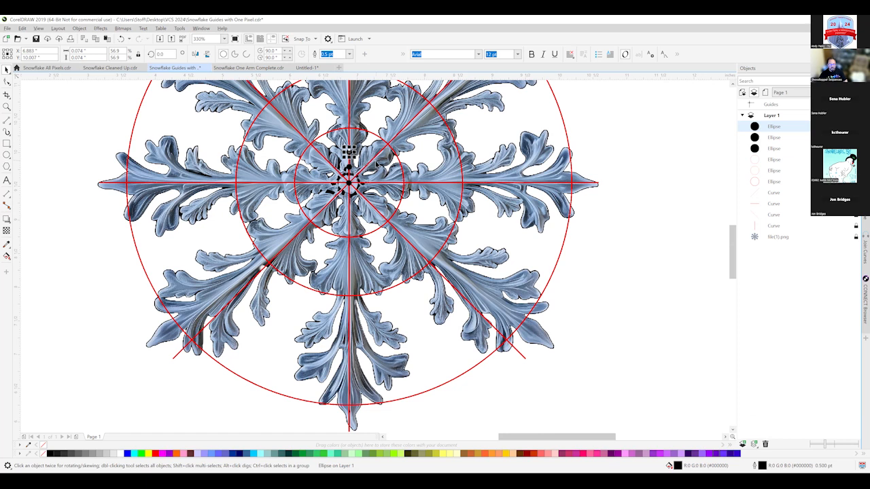
# Bring up the document Snowflake One Arm Complete.cdr, framed on the whole snowflake.
pyautogui.hscroll(2, 385, 169)
pyautogui.scroll(-1, 386, 169)
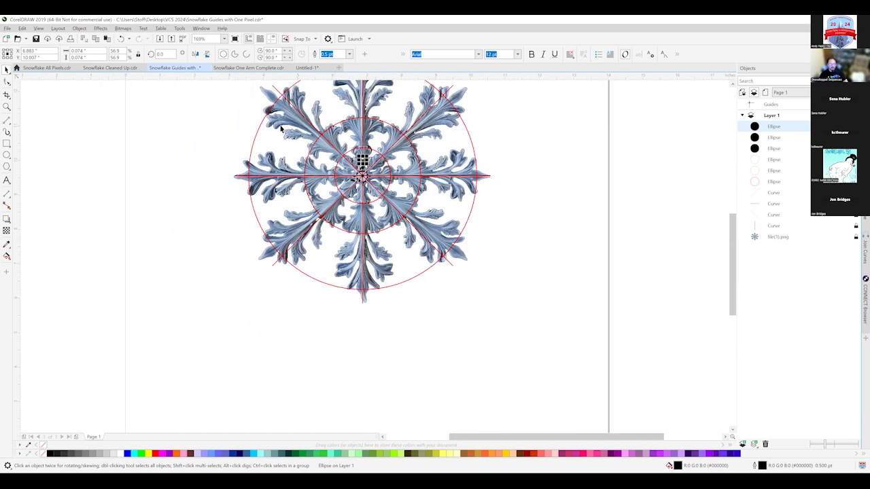
pyautogui.click(238, 67)
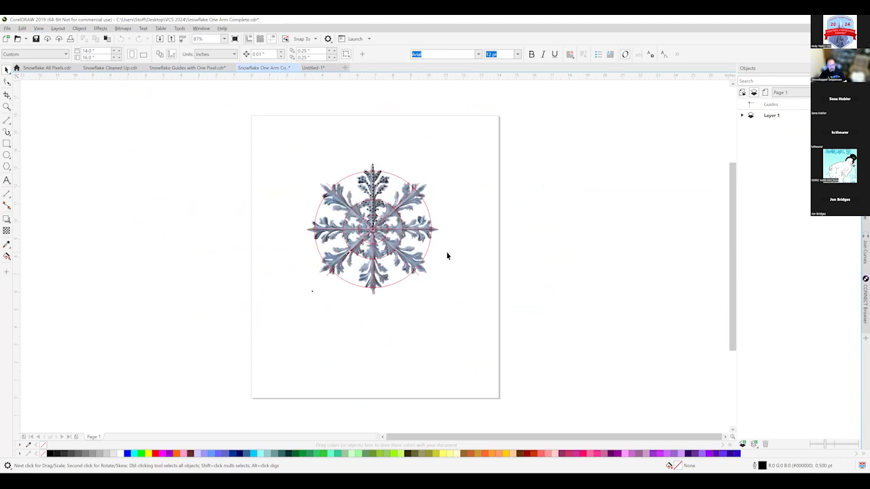
pyautogui.scroll(4, 468, 249)
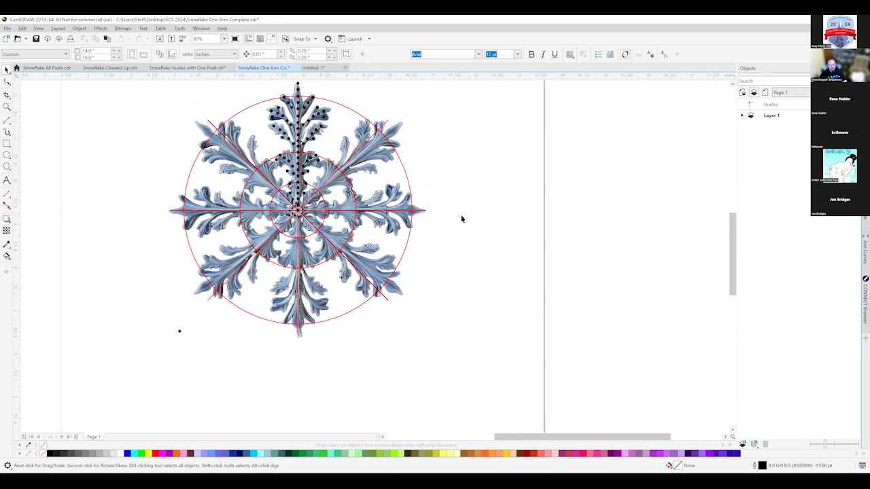
pyautogui.moveTo(448, 223); pyautogui.dragTo(512, 297)
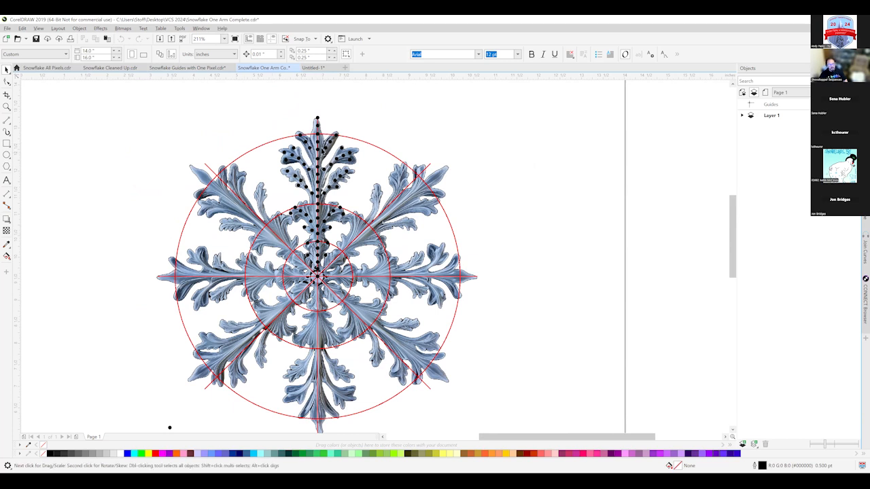
# Select all the black pixels covering the snowflake's upper arm and group them.
pyautogui.click(318, 147)
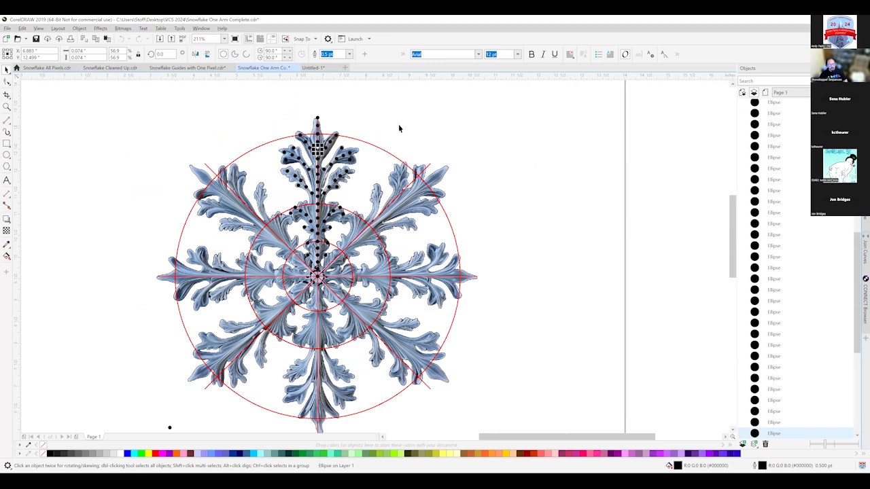
pyautogui.click(398, 128)
pyautogui.click(244, 109)
pyautogui.click(68, 194)
pyautogui.moveTo(98, 107); pyautogui.dragTo(274, 231)
pyautogui.moveTo(404, 264); pyautogui.dragTo(433, 293)
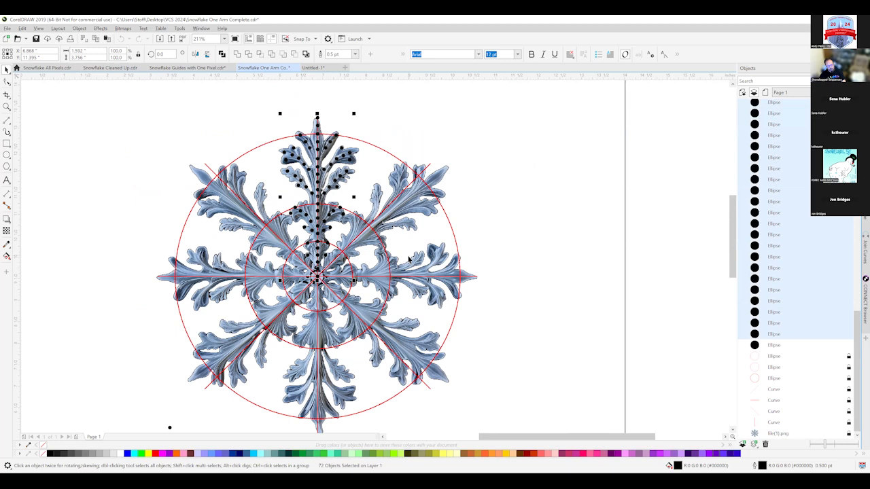
pyautogui.hotkey('ctrl', 'g')
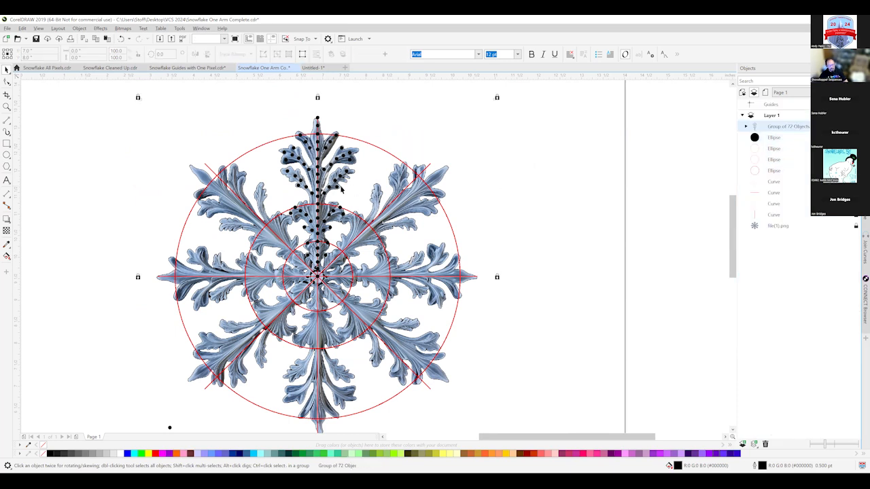
# Create a copy of the grouped arm pixels rotated 45 degrees and align it along the snowflake's upper-left diagonal guide.
pyautogui.click(331, 192)
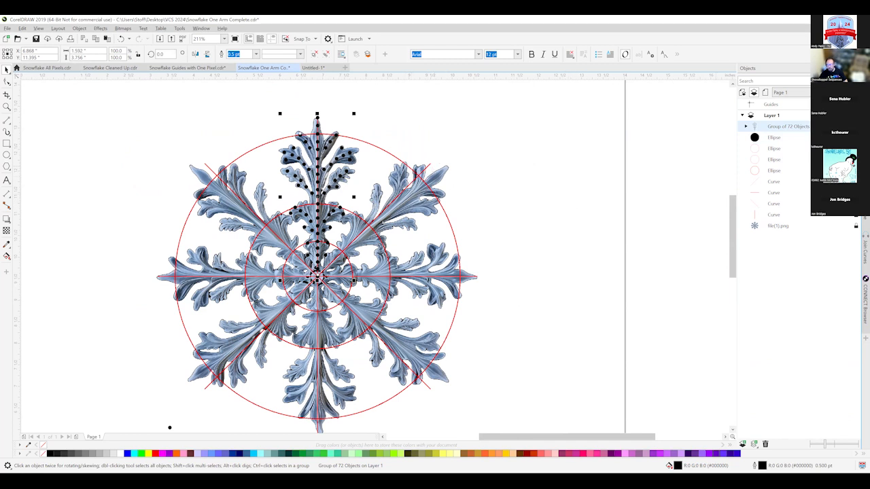
pyautogui.hotkey('alt', 'F8')
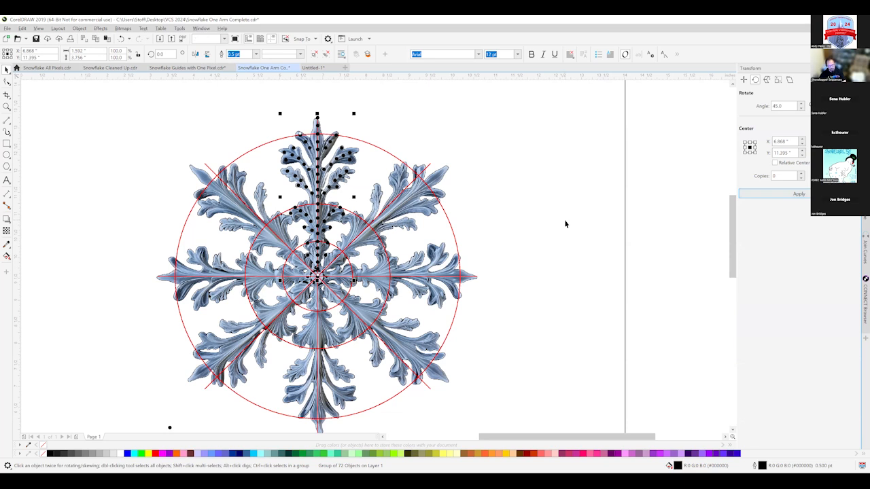
pyautogui.click(793, 195)
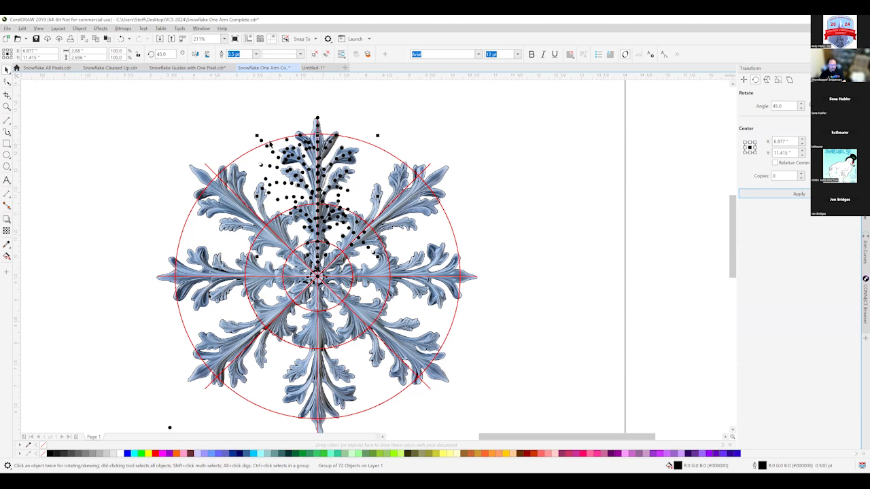
pyautogui.moveTo(261, 140); pyautogui.dragTo(204, 163)
pyautogui.moveTo(205, 164); pyautogui.dragTo(204, 163)
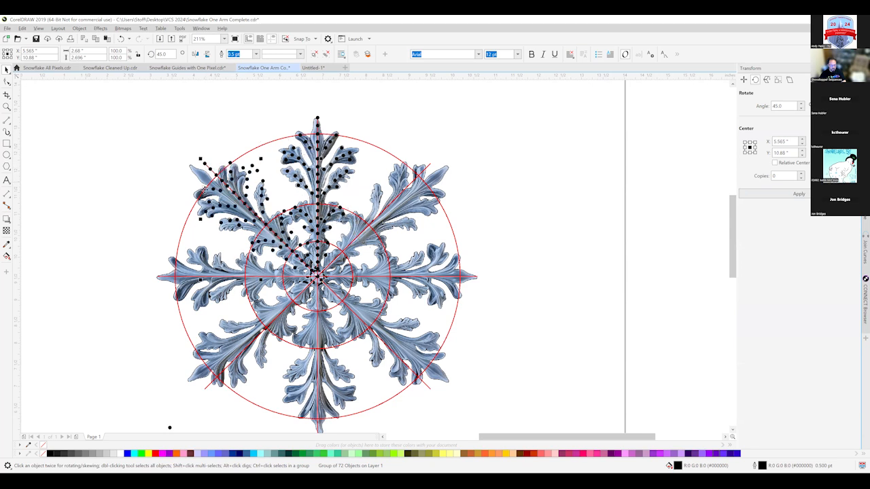
pyautogui.press('Escape')
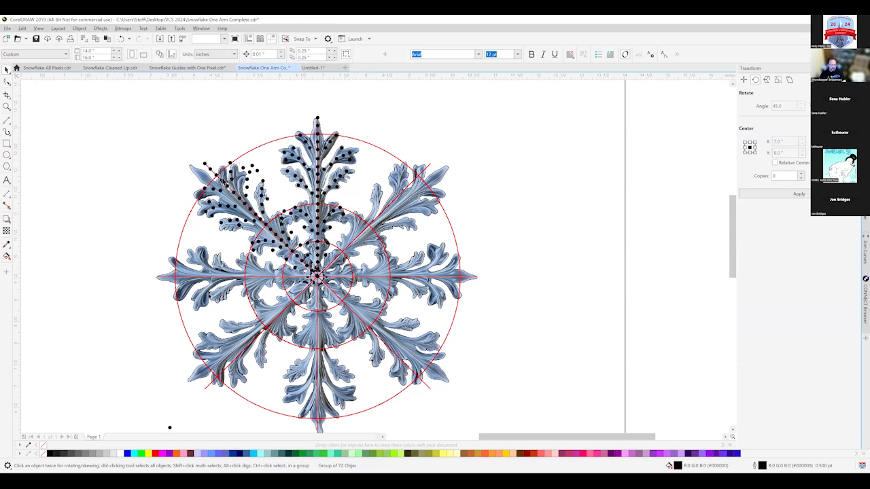
# Add two more pixel group copies, each rotated a further 45 degrees, along the snowflake's left horizontal arm and lower-left diagonal arm.
pyautogui.click(223, 178)
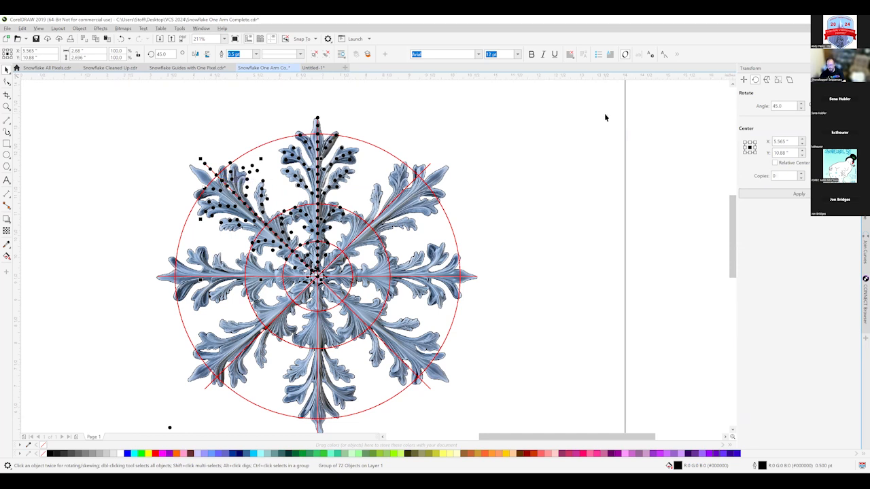
pyautogui.click(776, 193)
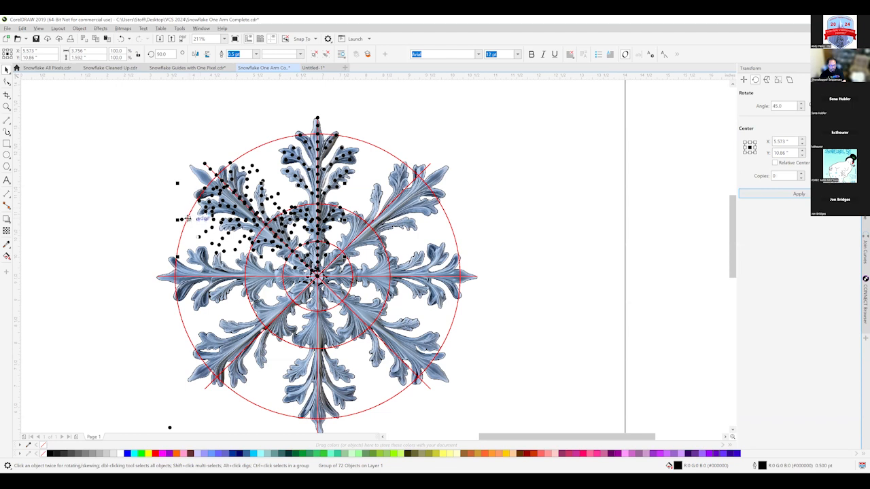
pyautogui.moveTo(180, 218); pyautogui.dragTo(157, 277)
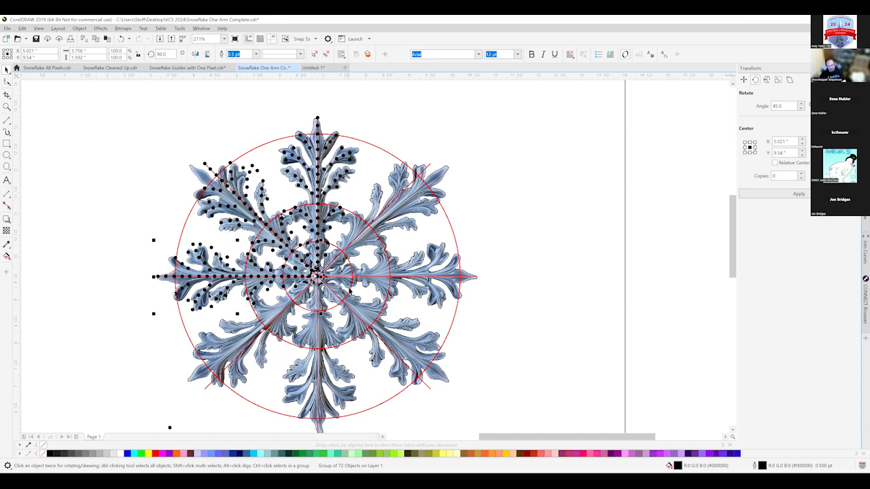
pyautogui.click(786, 197)
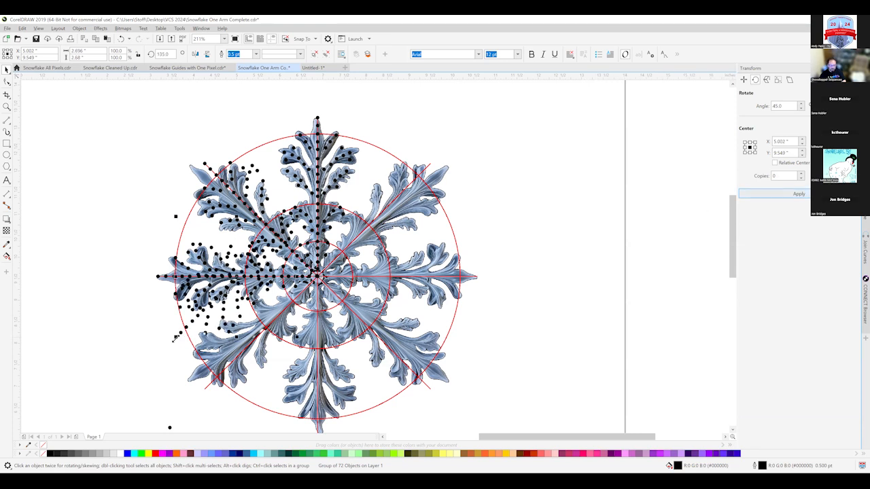
pyautogui.moveTo(181, 333); pyautogui.dragTo(205, 391)
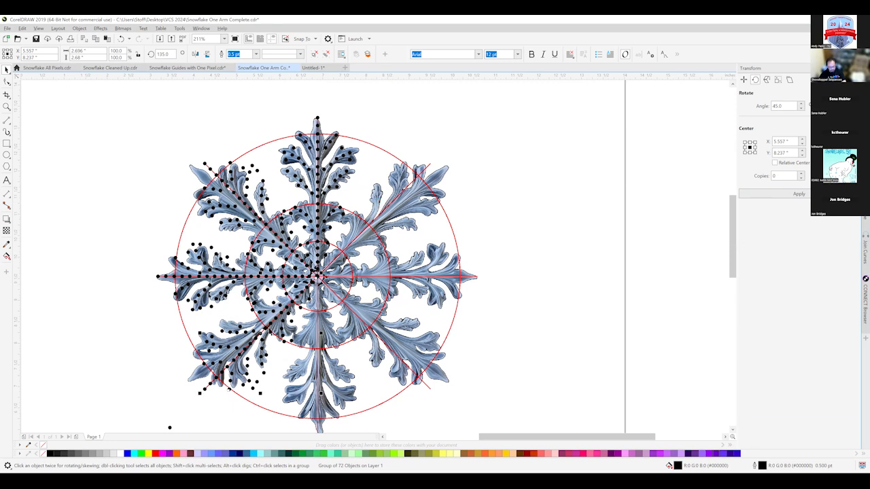
# Add a pixel group copy rotated another 45 degrees, to 180 degrees, and align it along the snowflake's lower vertical arm.
pyautogui.click(787, 195)
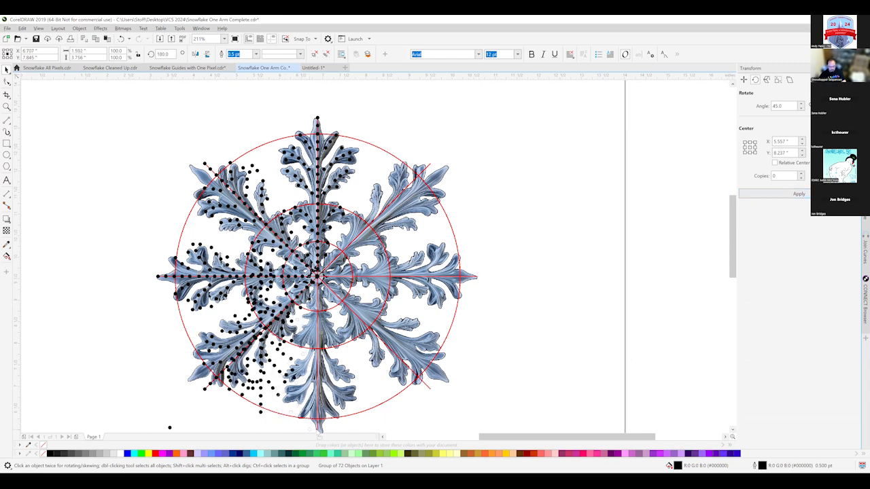
pyautogui.scroll(-2, 319, 435)
pyautogui.moveTo(323, 395); pyautogui.dragTo(318, 387)
pyautogui.click(381, 372)
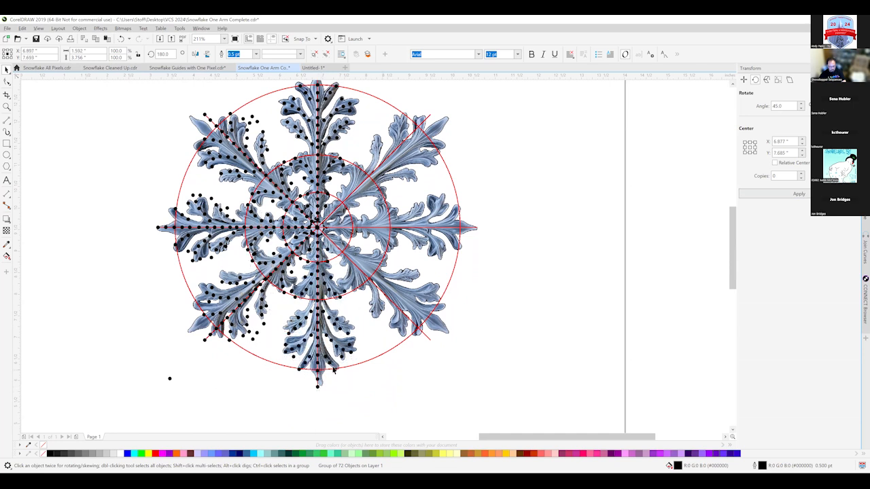
# Copy the lower arm's pixel group with a 45-degree rotation and align it along the snowflake's lower-right diagonal guide.
pyautogui.click(219, 338)
pyautogui.click(318, 325)
pyautogui.click(785, 195)
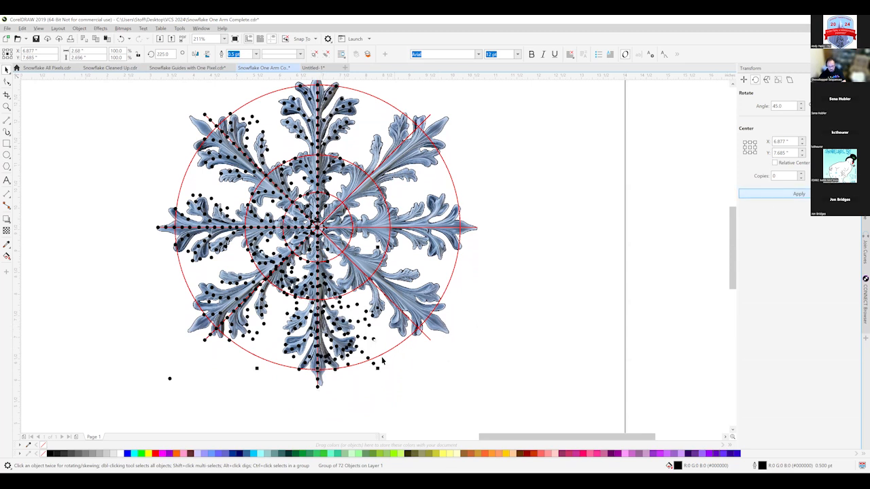
pyautogui.moveTo(373, 362); pyautogui.dragTo(430, 339)
pyautogui.click(526, 257)
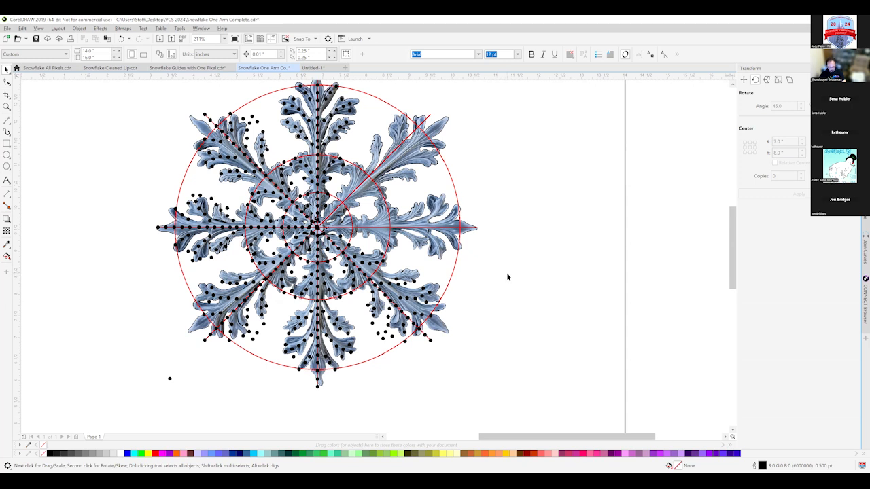
# Rotate the lower-right arm's pixel group another 45 degrees and align it along the snowflake's right horizontal arm.
pyautogui.hotkey('ctrl', 'v')
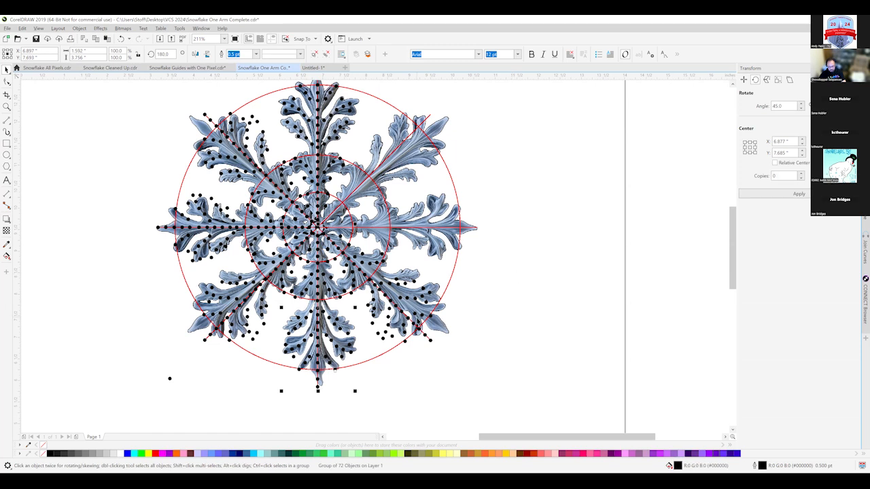
pyautogui.press('Escape')
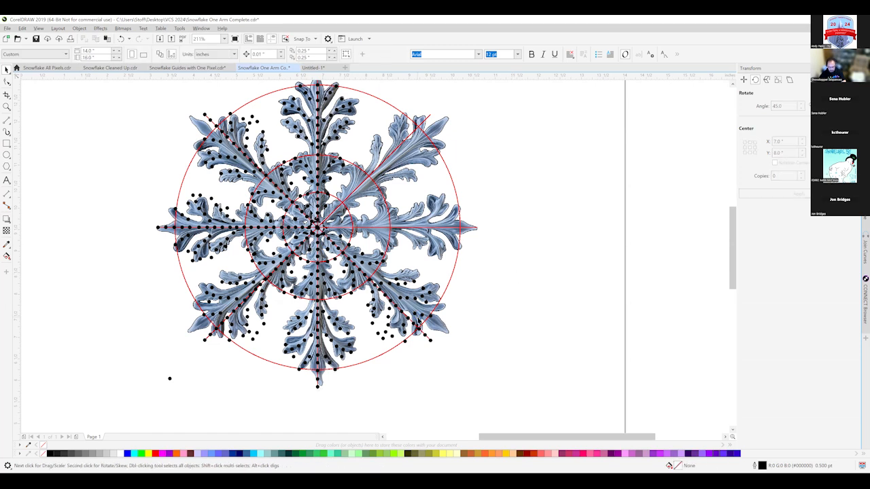
pyautogui.click(404, 314)
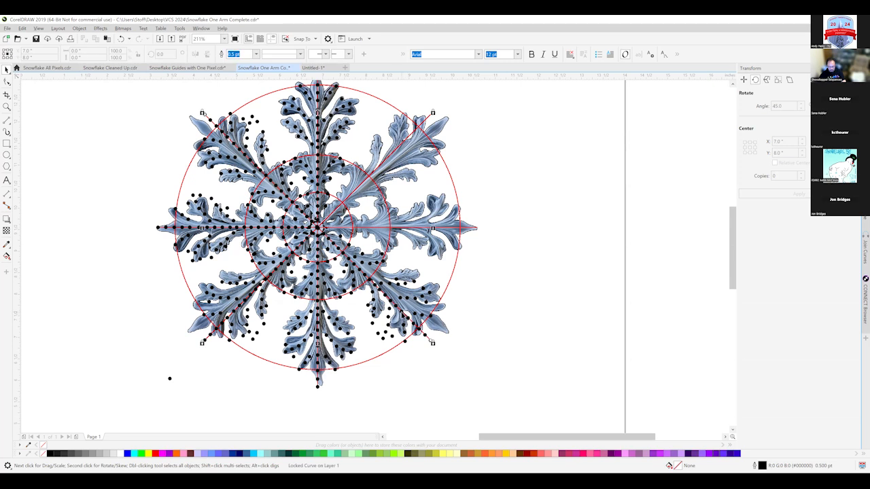
pyautogui.click(411, 314)
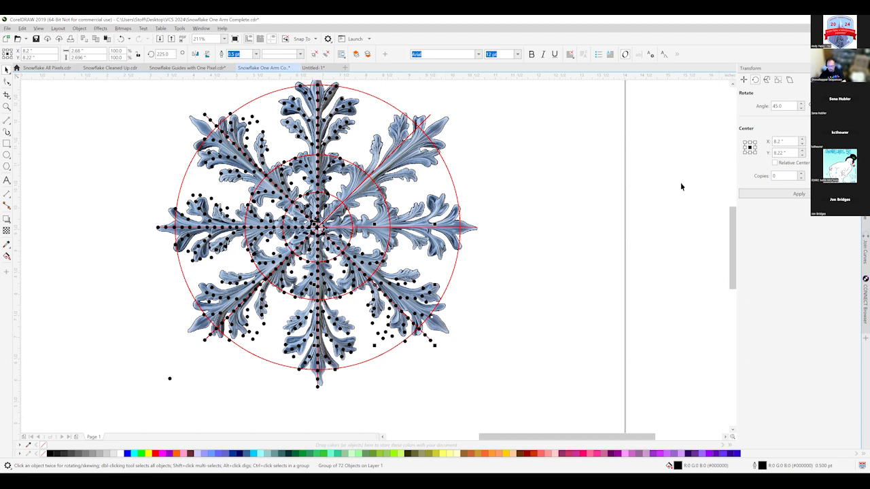
pyautogui.click(793, 194)
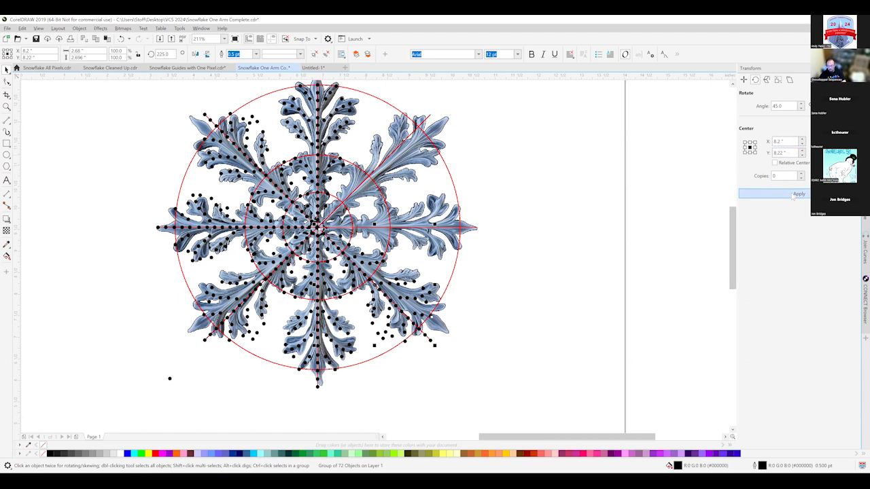
pyautogui.moveTo(455, 285); pyautogui.dragTo(476, 227)
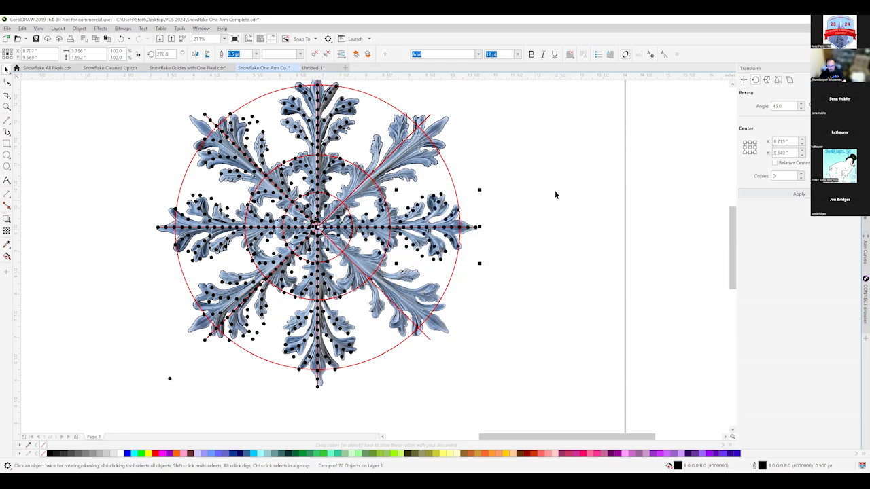
pyautogui.click(555, 190)
# Paste a copy of the lower arm's pixel group, rotate it 45 degrees, and align it along the lower-right diagonal guide.
pyautogui.hotkey('ctrl', 'v')
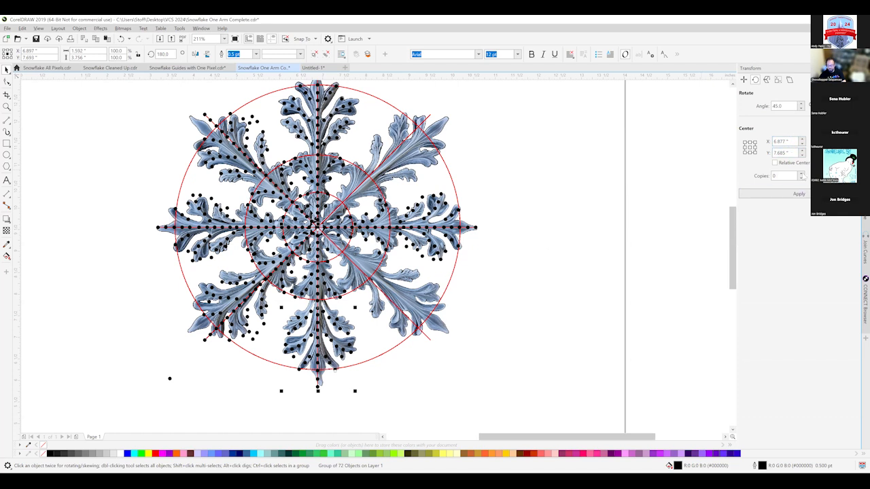
pyautogui.click(794, 195)
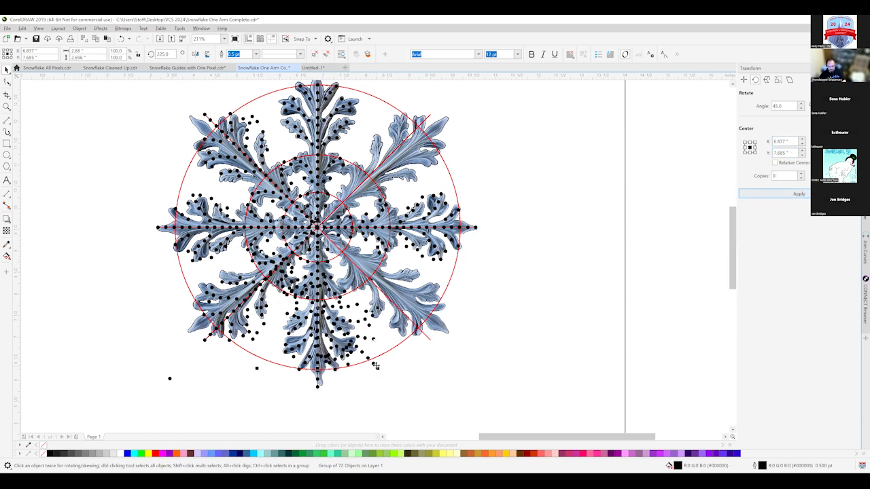
pyautogui.moveTo(375, 366); pyautogui.dragTo(431, 340)
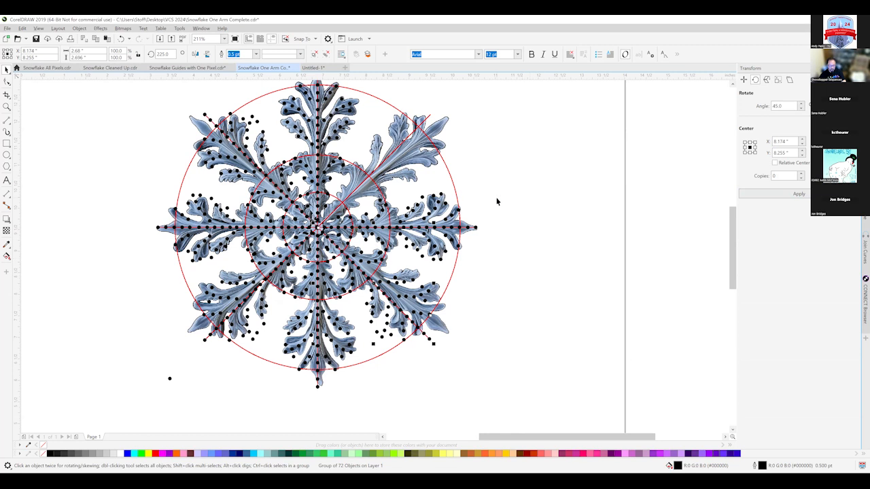
# Add a pixel group copy rotated 45 degrees from the right arm, to 315 degrees, and align it along the upper-right diagonal guide.
pyautogui.click(318, 316)
pyautogui.click(447, 230)
pyautogui.click(775, 195)
pyautogui.moveTo(453, 171); pyautogui.dragTo(430, 114)
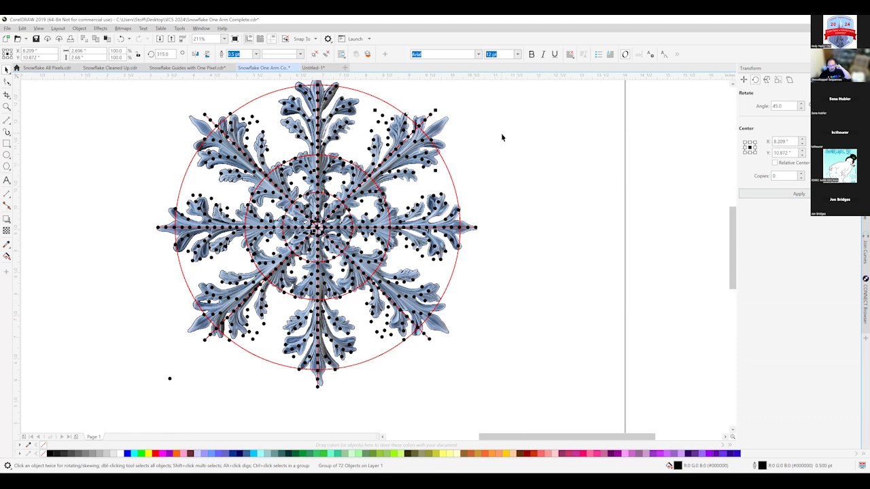
pyautogui.click(558, 178)
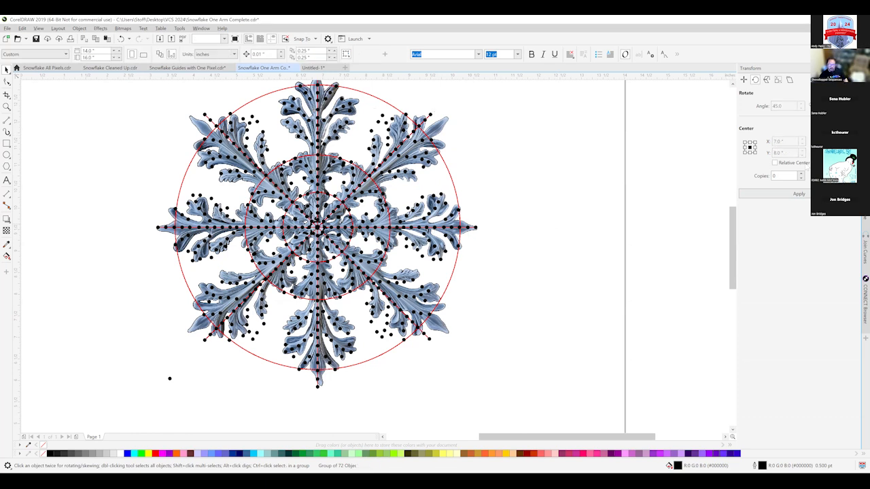
pyautogui.click(371, 94)
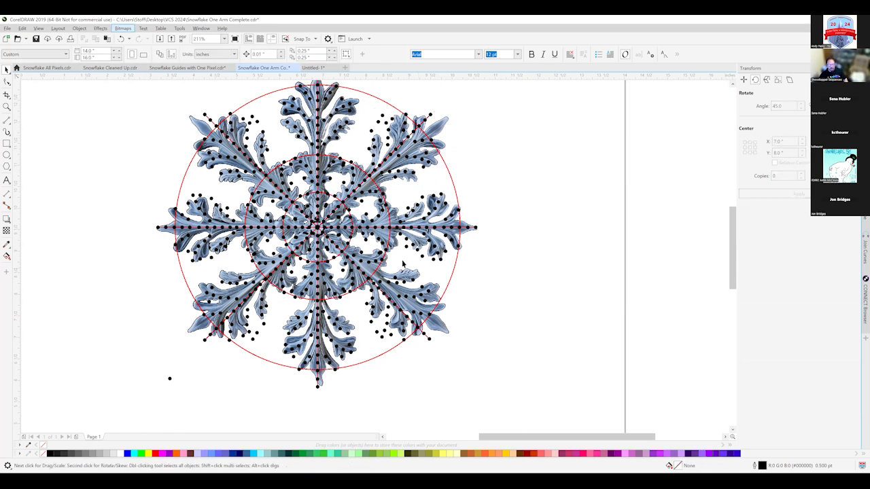
# Delete the duplicate 72-object pixel groups stacked on the snowflake's lower vertical arm and lower-left diagonal arm.
pyautogui.moveTo(499, 193); pyautogui.dragTo(492, 242)
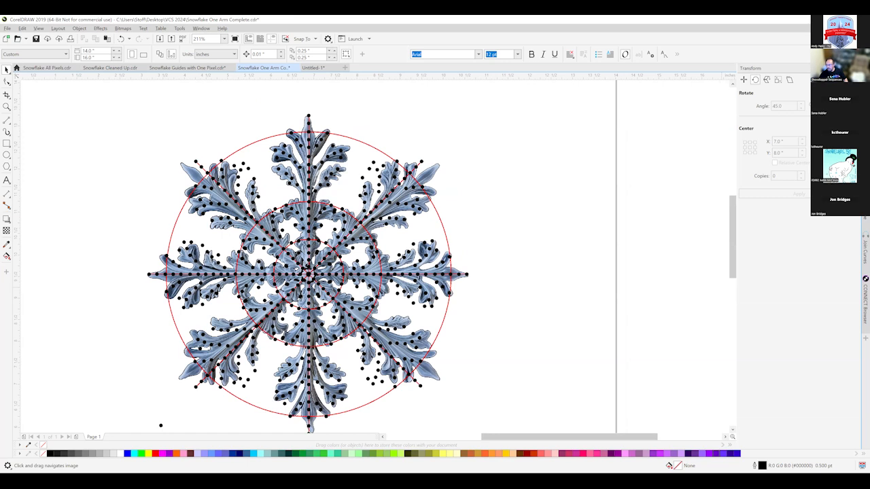
pyautogui.click(865, 115)
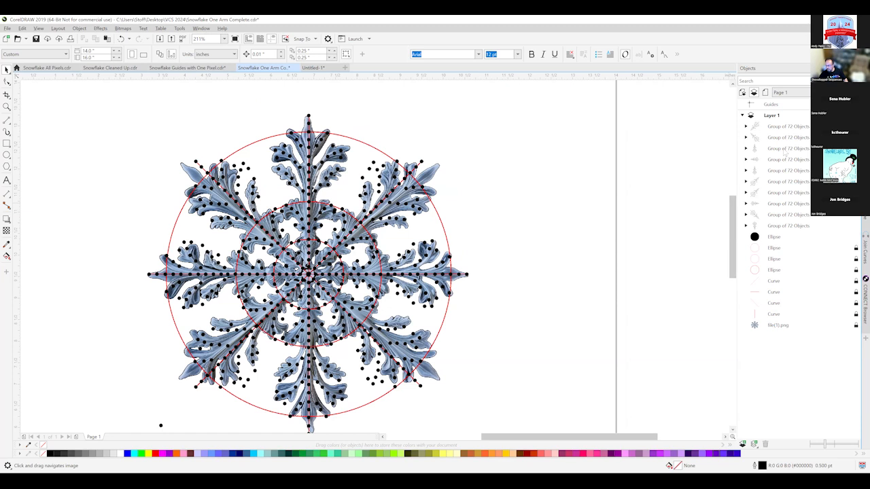
pyautogui.click(785, 150)
pyautogui.press('Delete')
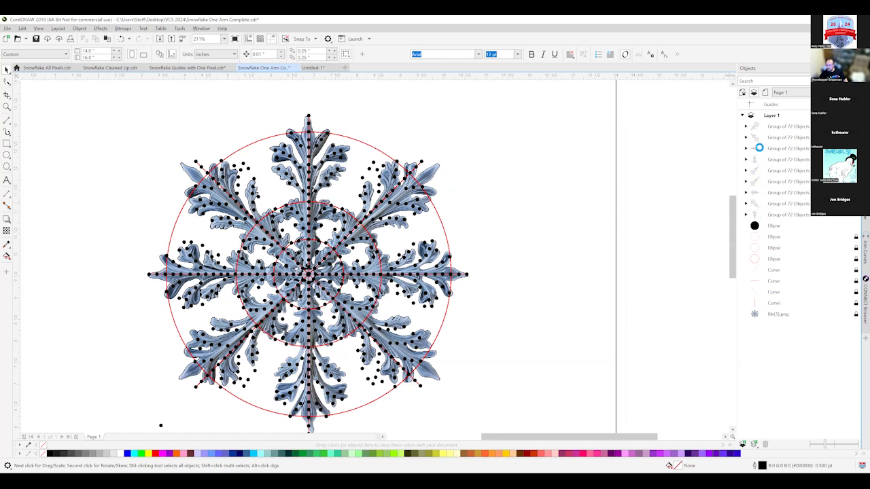
pyautogui.click(777, 182)
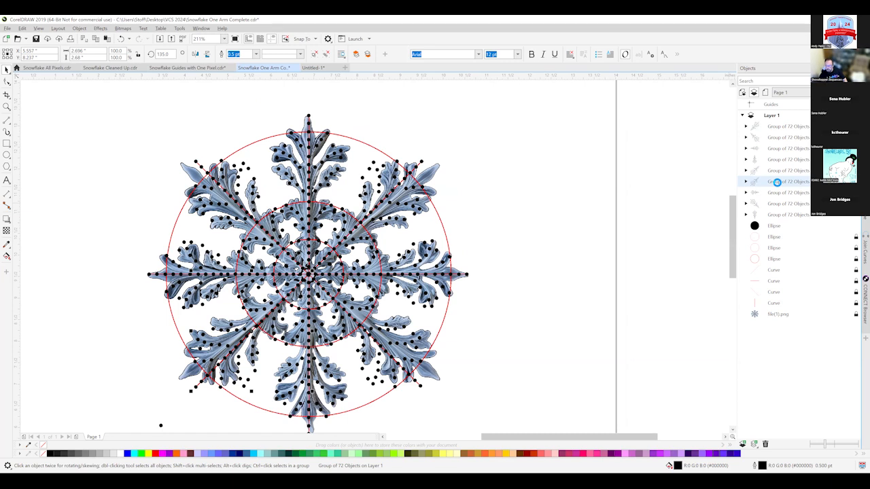
pyautogui.press('Delete')
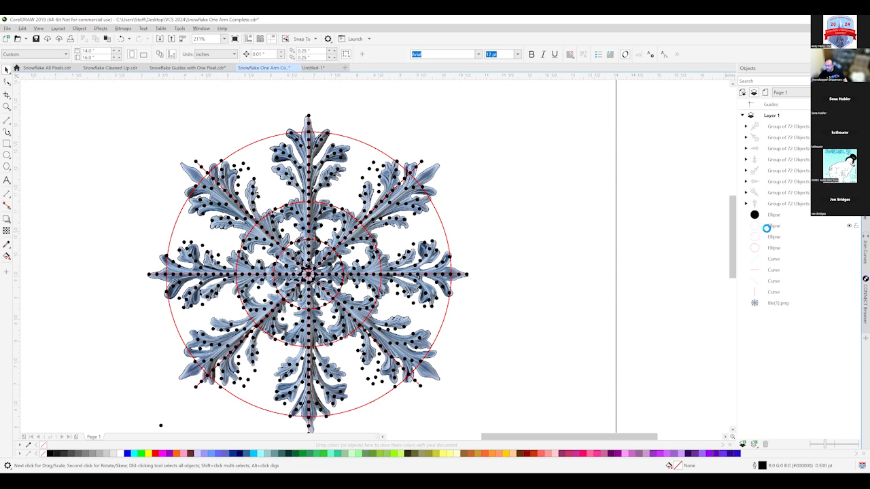
# Delete the red guide circles and lines with the file(1).png background image, and remove the single leftover pixel circle outside the snowflake.
pyautogui.click(758, 226)
pyautogui.moveTo(758, 246); pyautogui.dragTo(758, 238)
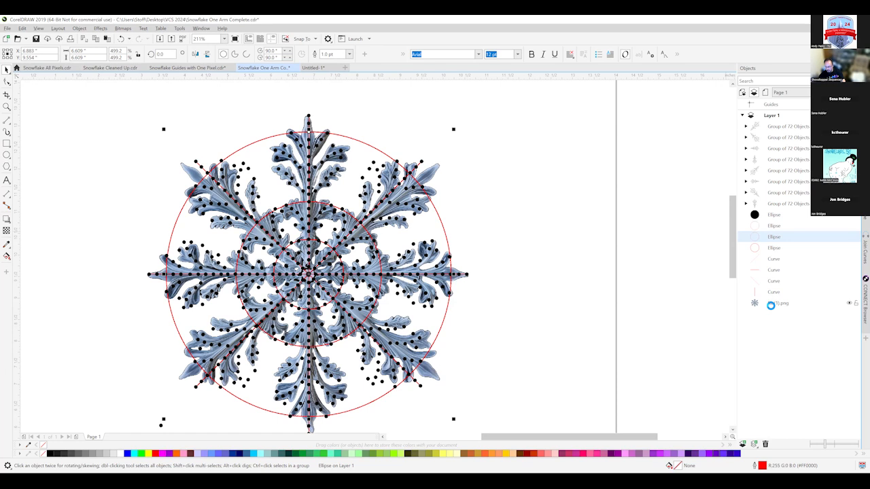
pyautogui.keyDown('shift'); pyautogui.click(770, 304); pyautogui.keyUp('shift')
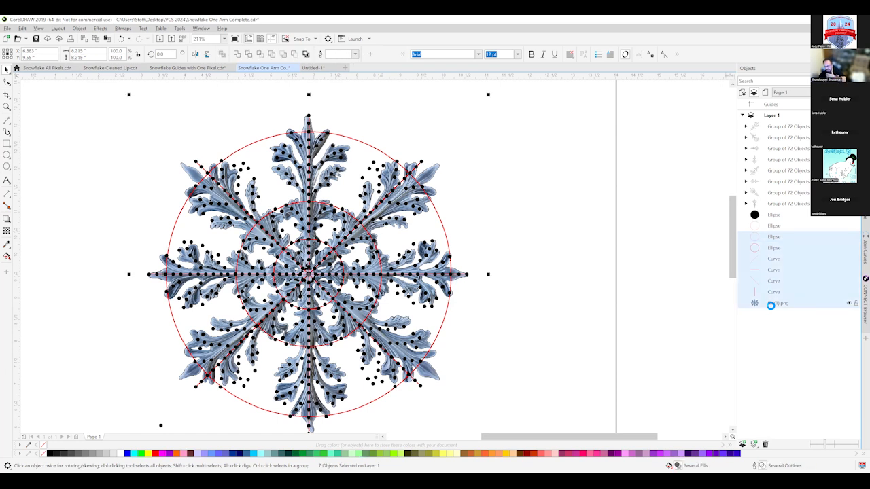
pyautogui.press('Delete')
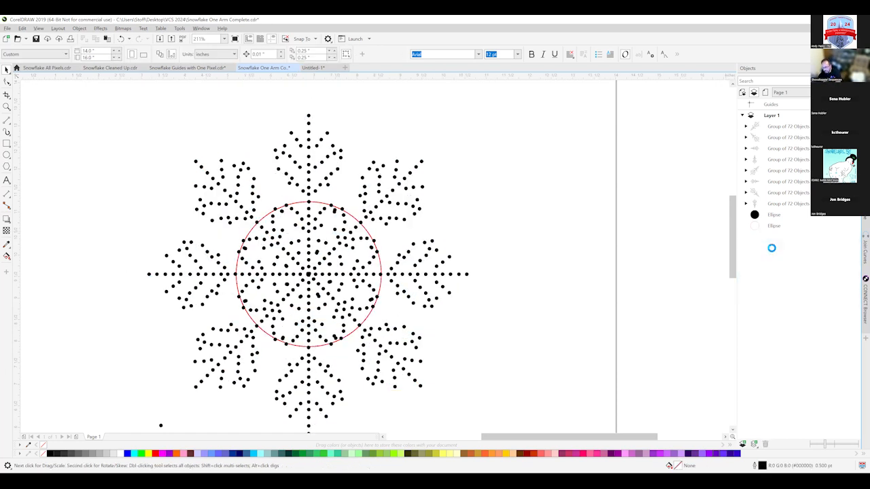
pyautogui.click(775, 227)
pyautogui.press('Delete')
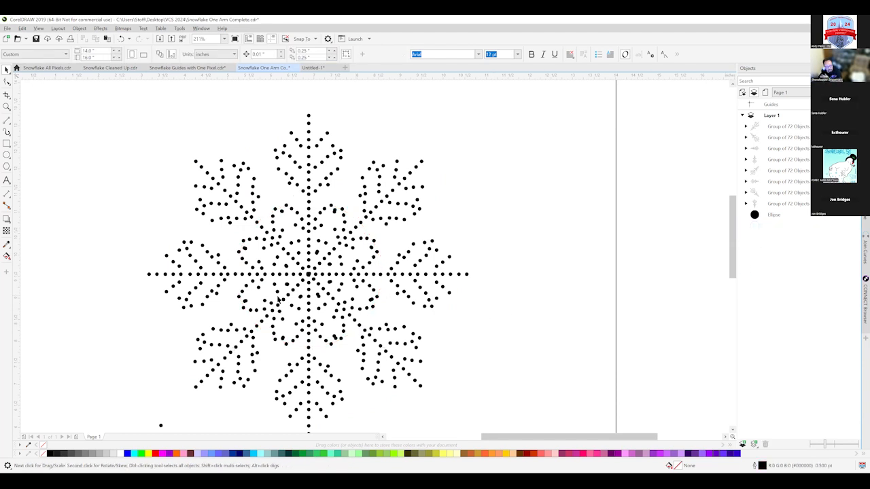
pyautogui.click(160, 426)
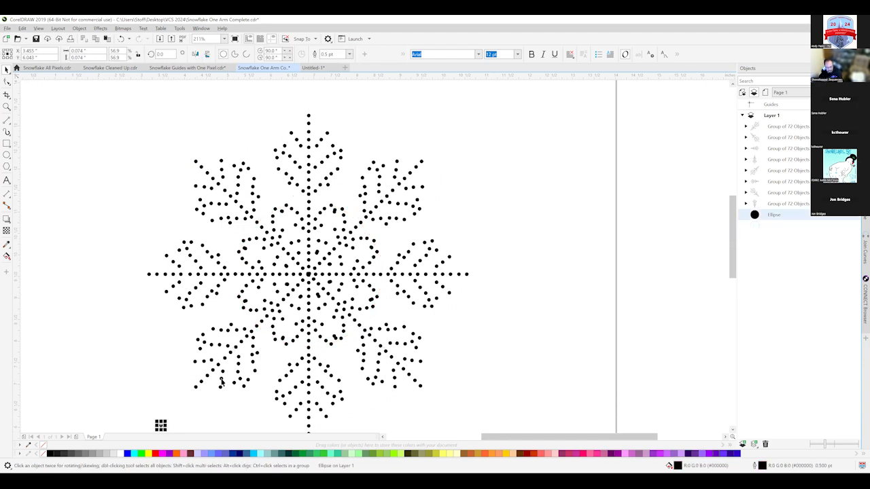
pyautogui.press('Delete')
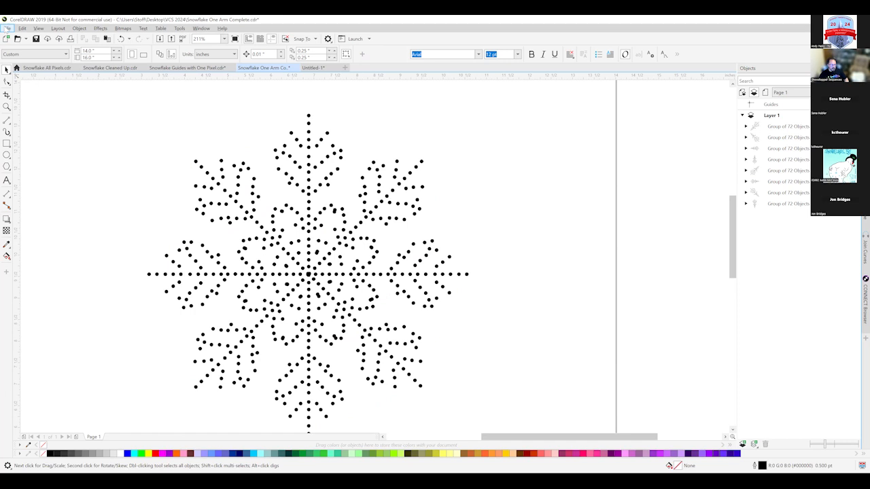
# Start exporting the drawing as a PNG and browse to the VCS 2024 folder on the Desktop.
pyautogui.click(7, 29)
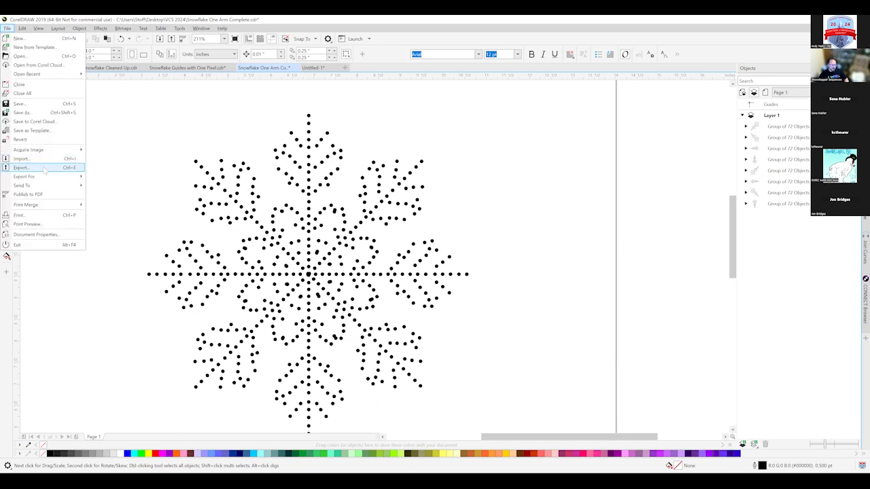
pyautogui.click(44, 170)
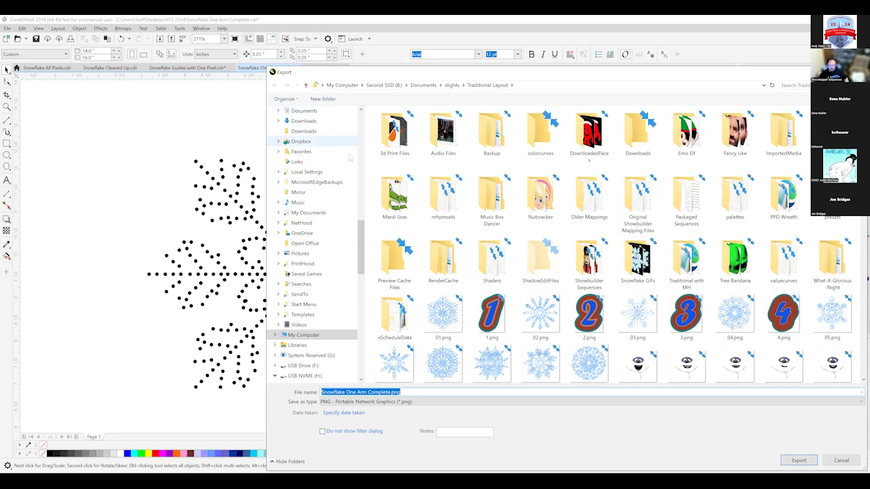
pyautogui.moveTo(360, 231); pyautogui.dragTo(358, 110)
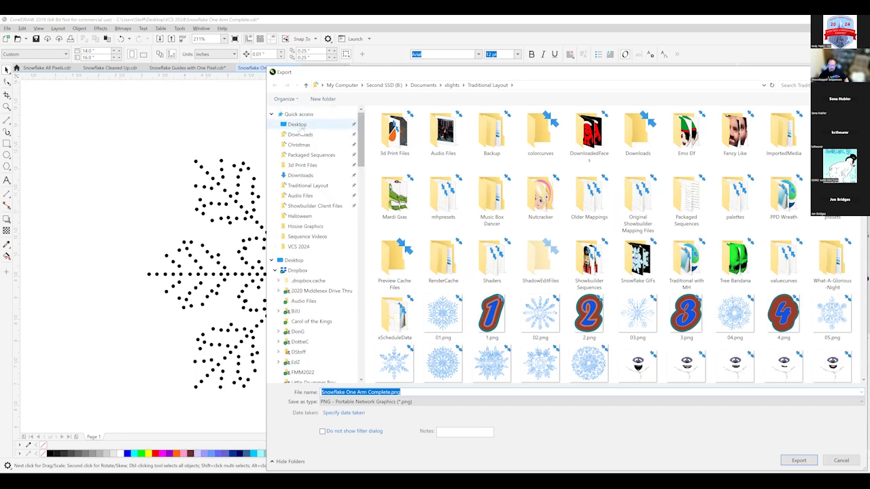
pyautogui.click(298, 127)
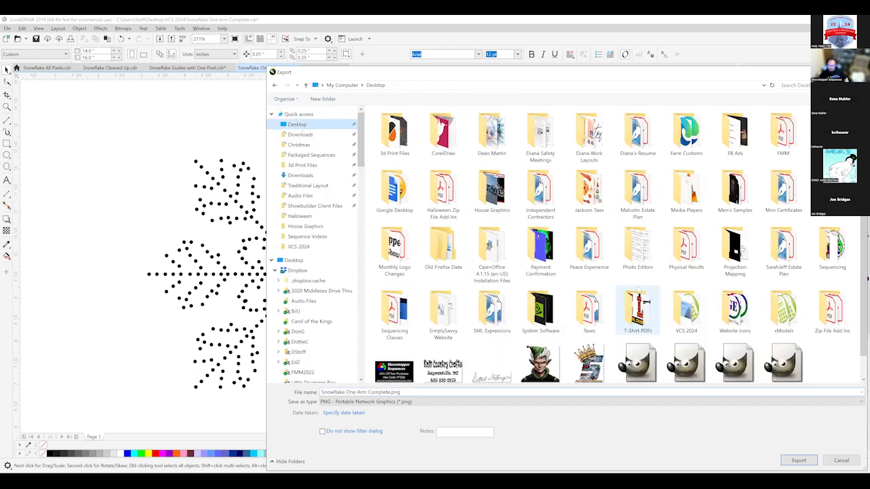
pyautogui.scroll(-1, 765, 293)
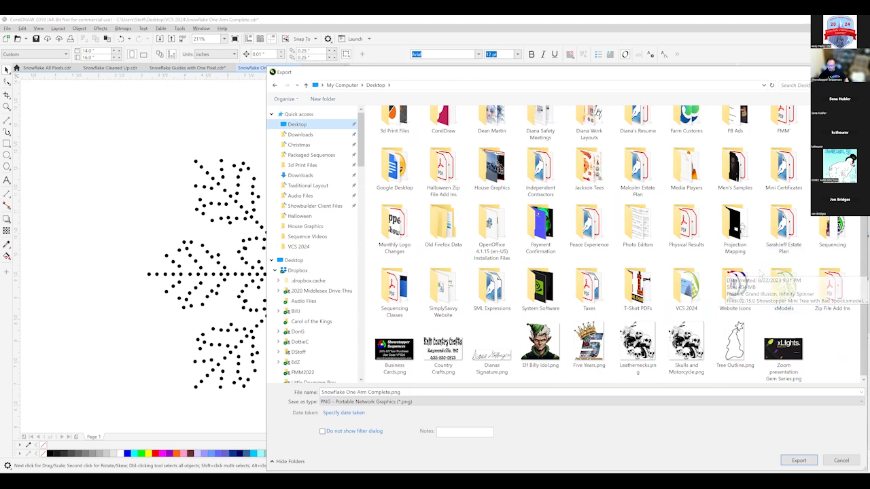
pyautogui.click(693, 278)
pyautogui.doubleClick(690, 274)
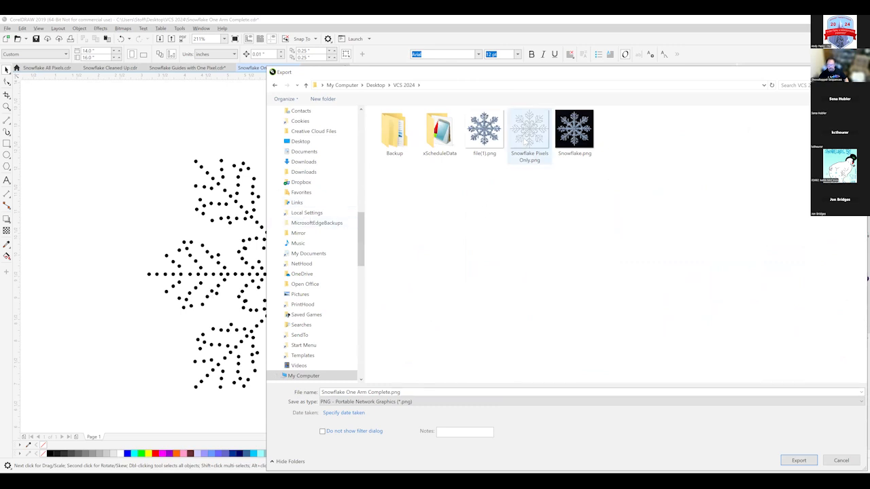
# Open the existing Snowflake Pixels Only.png in GIMP, examine its pixel layout and transparent background, and close the image.
pyautogui.click(527, 142)
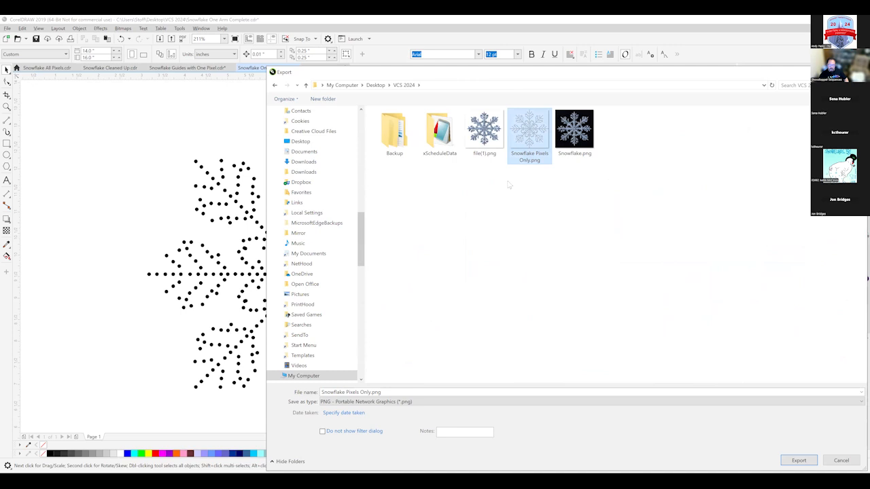
pyautogui.rightClick(526, 136)
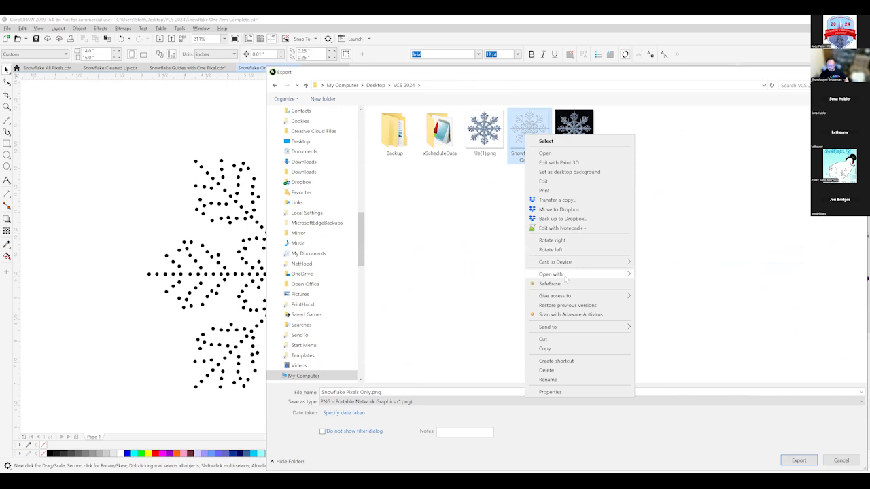
pyautogui.moveTo(573, 276)
pyautogui.click(645, 295)
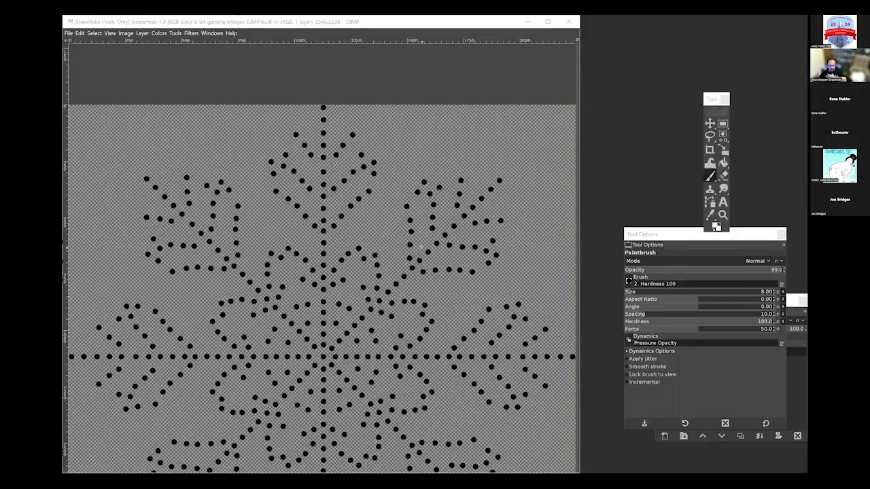
pyautogui.moveTo(420, 248); pyautogui.dragTo(425, 153)
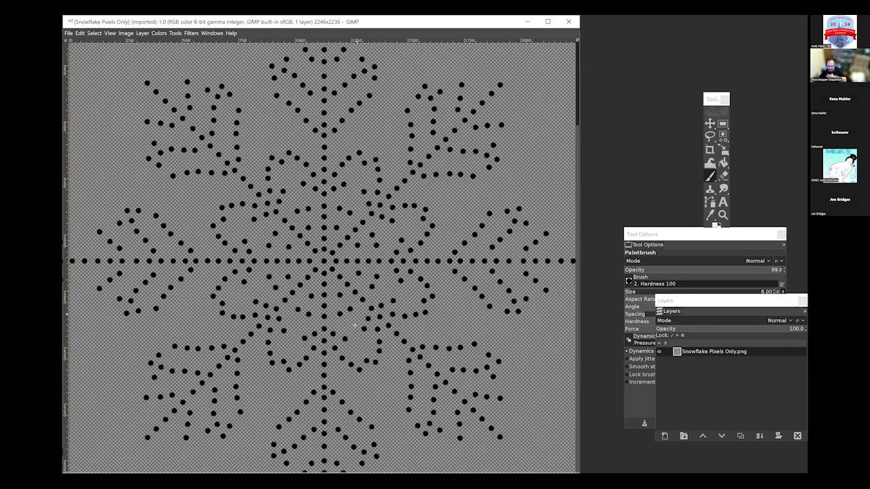
pyautogui.moveTo(353, 327); pyautogui.dragTo(346, 346)
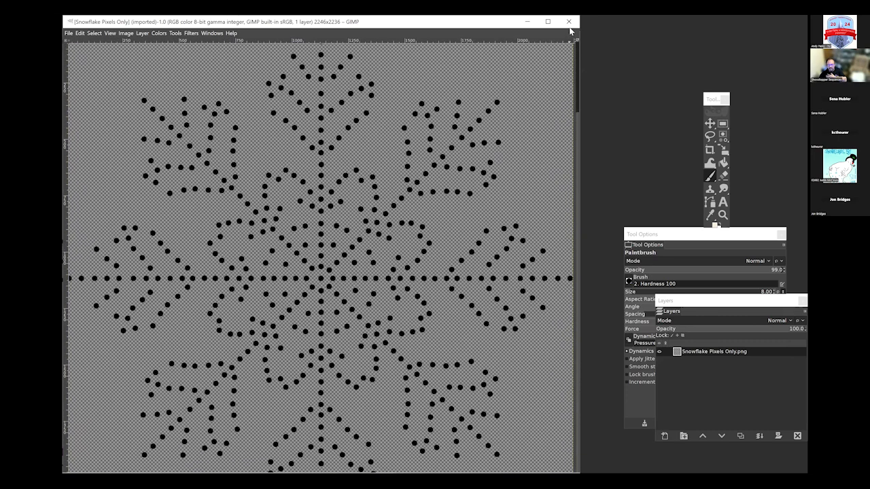
pyautogui.hotkey('ctrl', 'w')
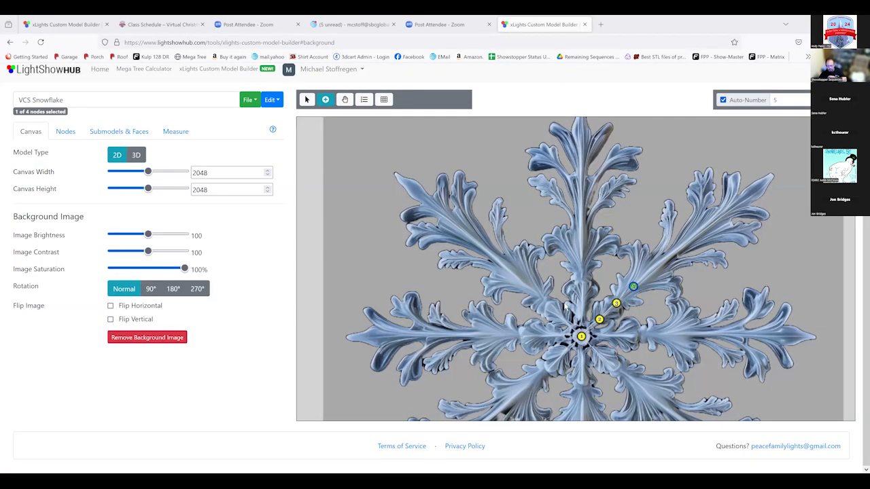
# Remove the background image from the VCS Snowflake model in the Custom Model Builder and delete all its existing nodes.
pyautogui.click(162, 338)
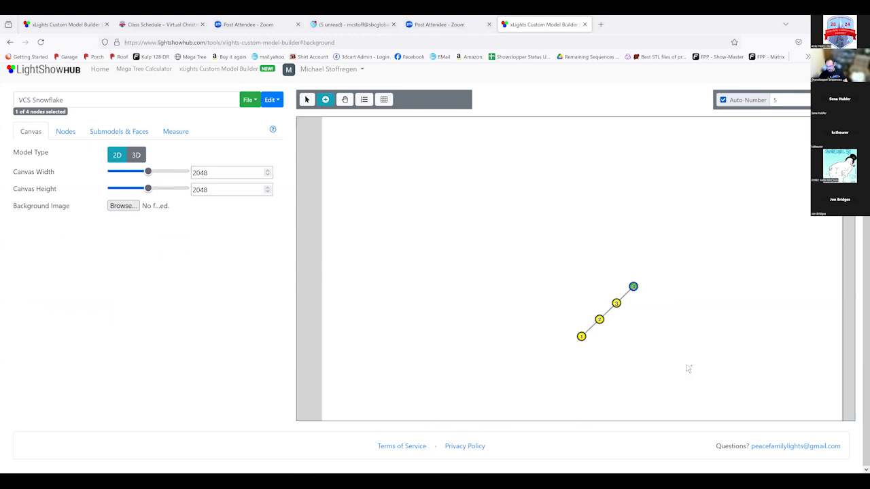
pyautogui.hotkey('ctrl', 'a')
pyautogui.press('Delete')
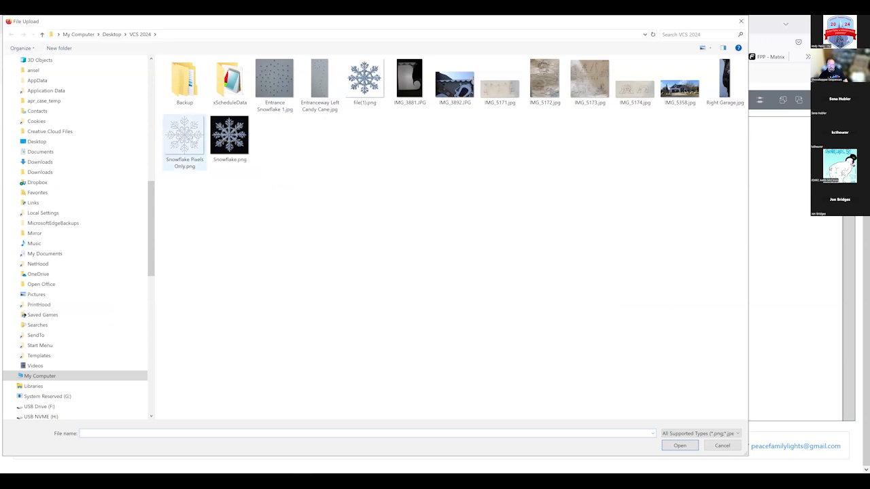
# Load Snowflake Pixels Only.png as the canvas background and add a node on the snowflake's centre pixel.
pyautogui.click(184, 140)
pyautogui.click(681, 446)
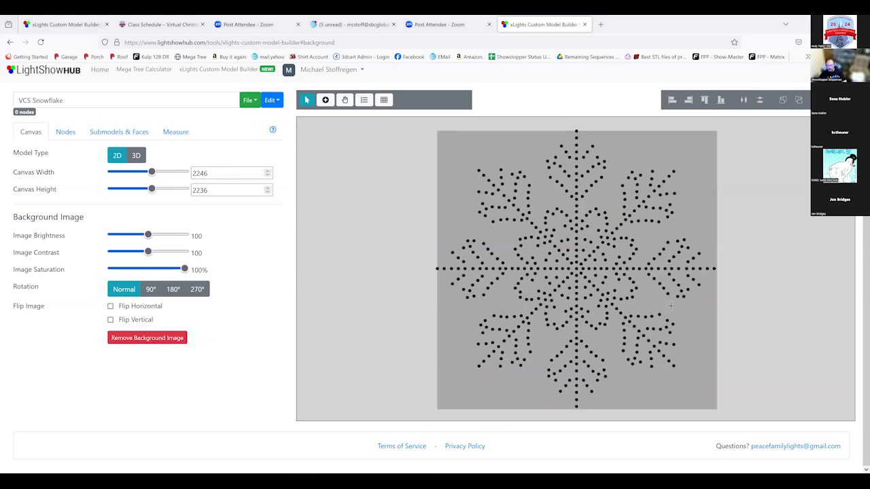
pyautogui.scroll(3, 670, 306)
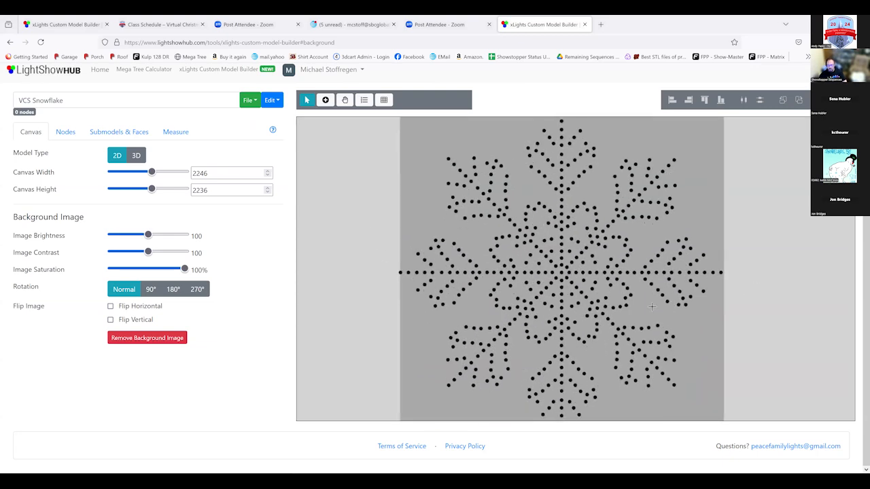
pyautogui.click(325, 100)
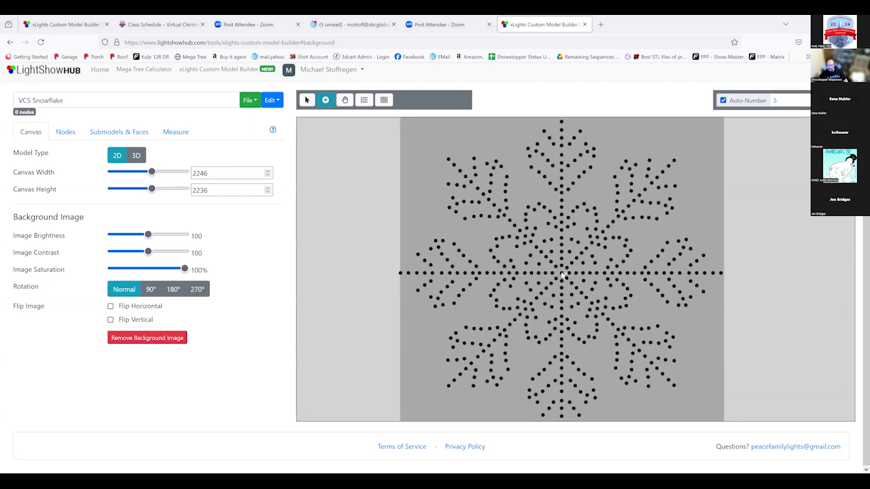
pyautogui.click(561, 273)
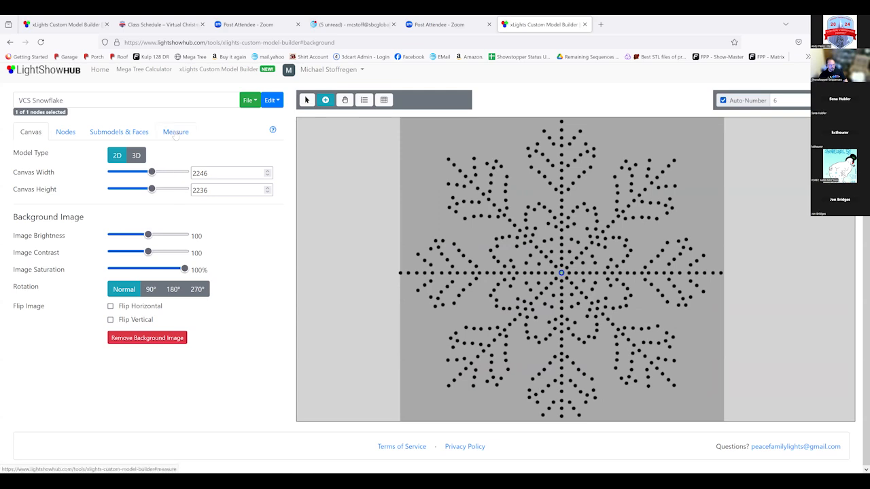
# Check the instructions for measuring node distances, and clear the canvas of the background image and the centre node.
pyautogui.click(176, 134)
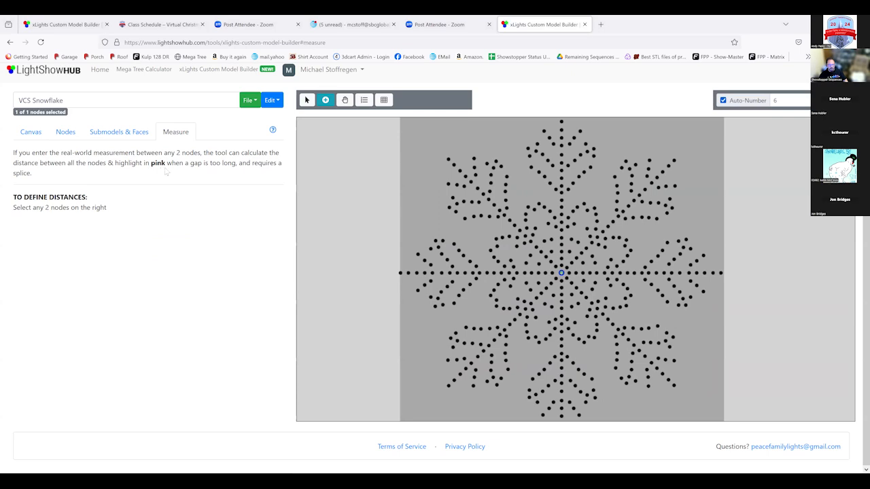
pyautogui.click(34, 134)
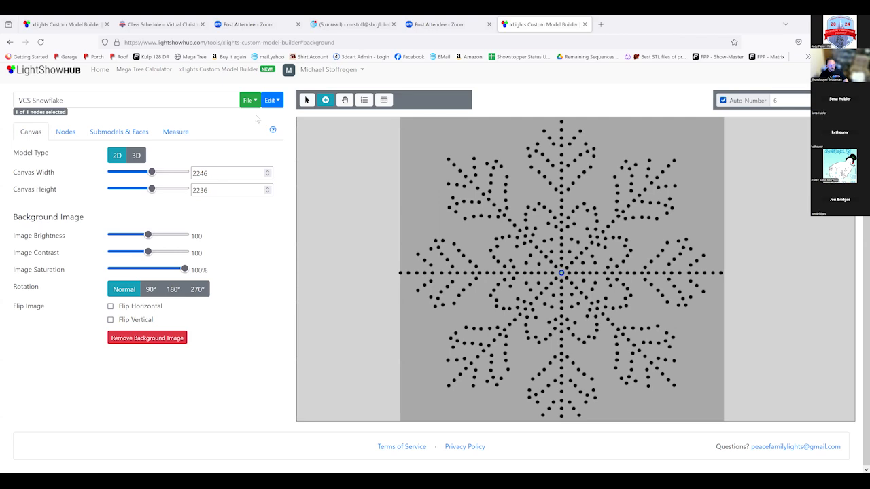
pyautogui.click(151, 338)
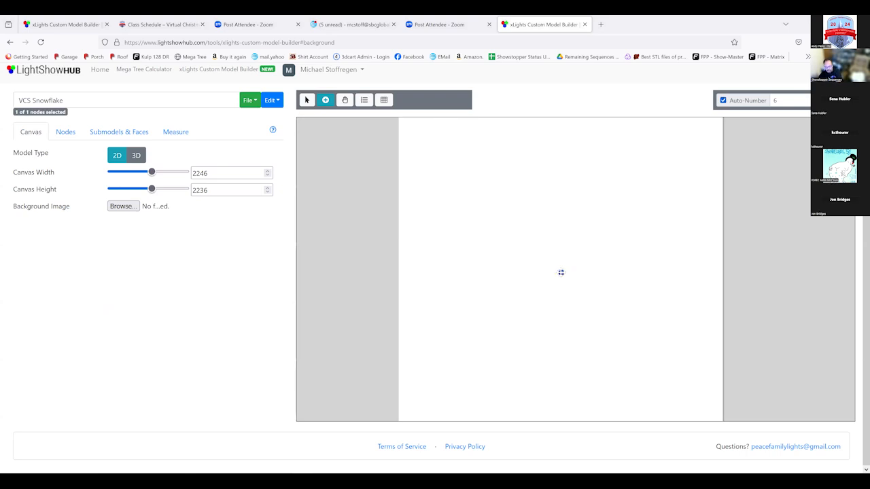
pyautogui.press('Delete')
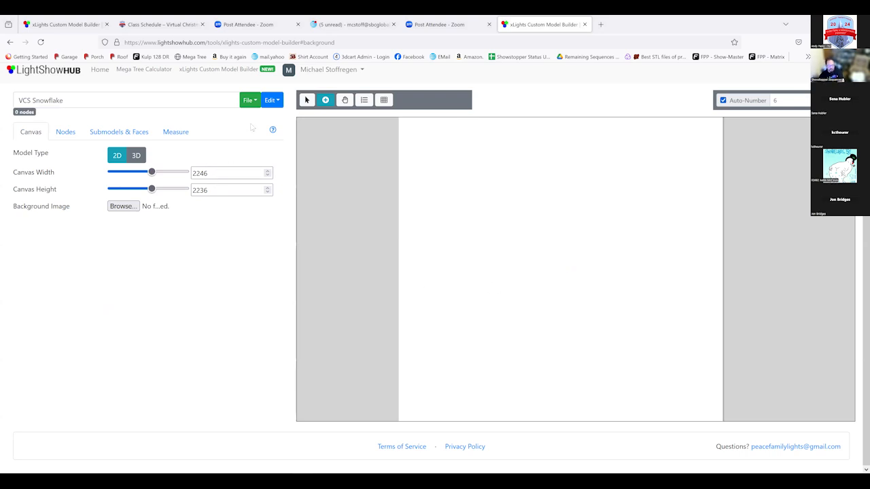
# Import the finished VCS_Snowflake.xmodel from the VCS 2024 folder into the Custom Model Builder.
pyautogui.click(252, 100)
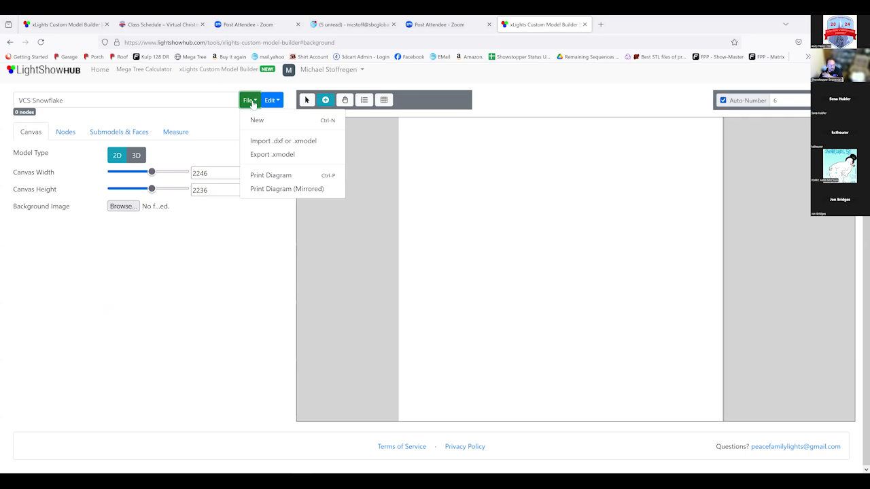
pyautogui.click(271, 141)
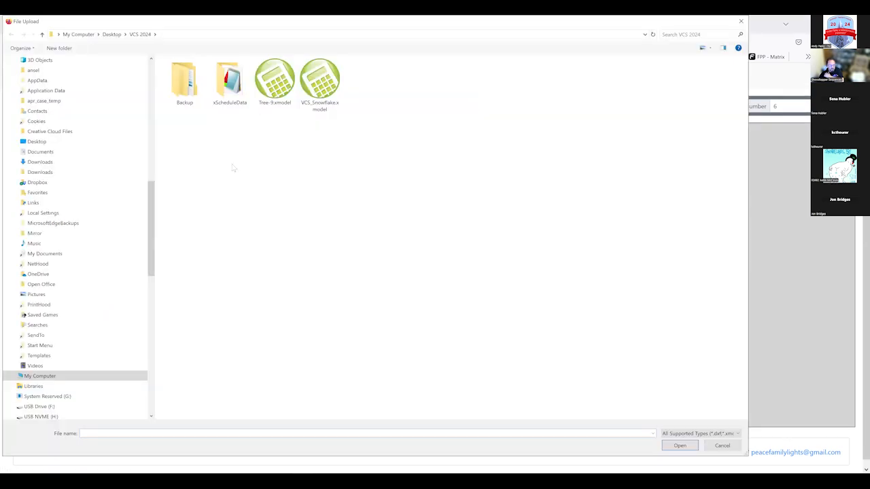
pyautogui.click(319, 85)
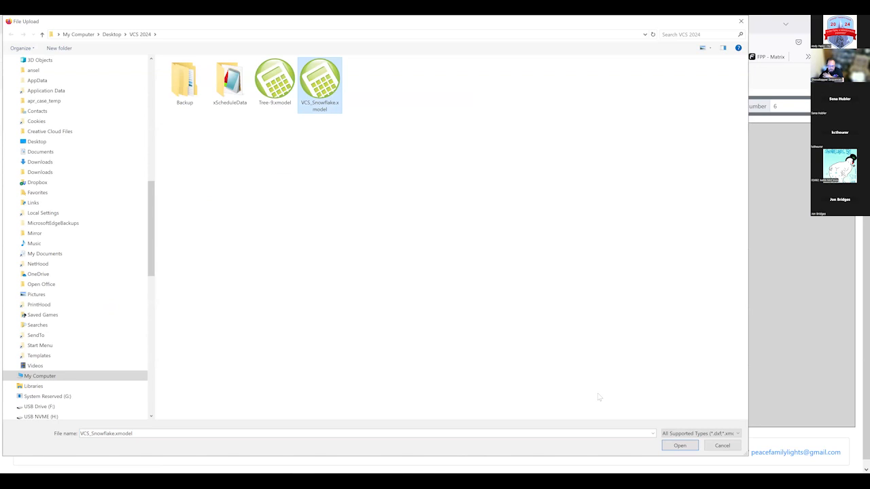
pyautogui.click(673, 445)
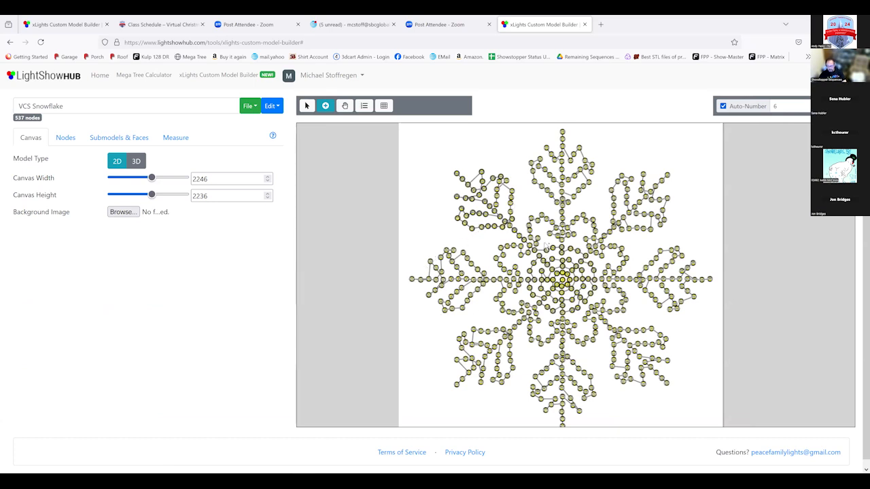
# Examine the imported snowflake's node layout and wiring, and look over the model's import, export and print options.
pyautogui.scroll(1, 545, 252)
pyautogui.scroll(1, 545, 246)
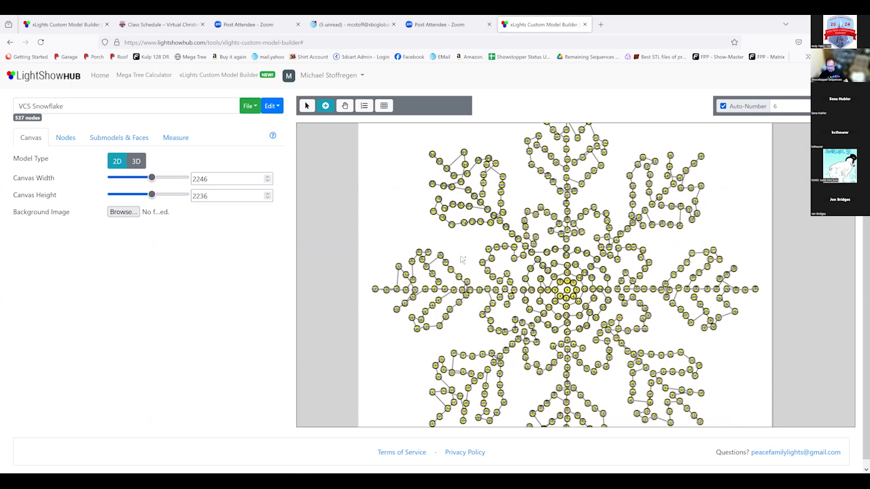
pyautogui.scroll(-3, 457, 258)
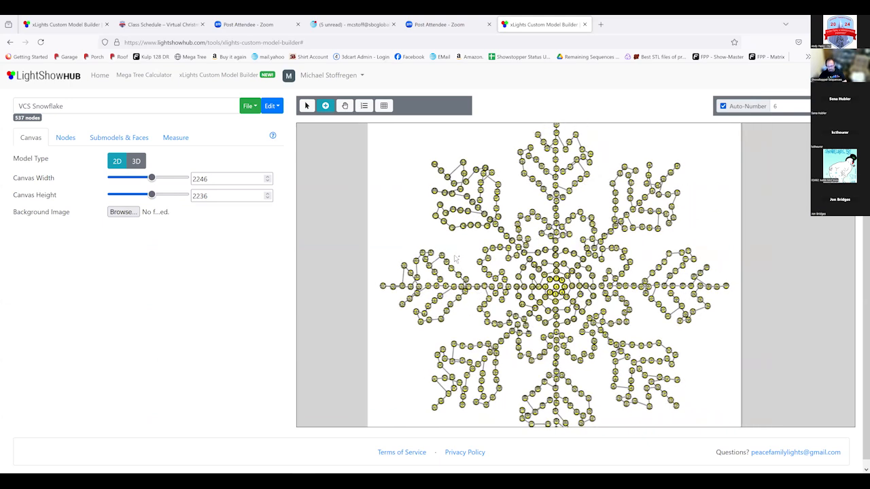
pyautogui.scroll(-1, 457, 257)
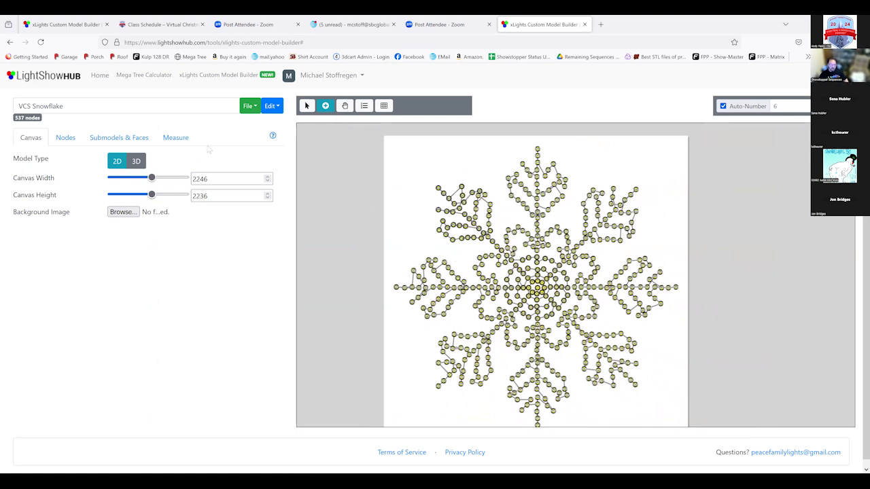
pyautogui.click(250, 107)
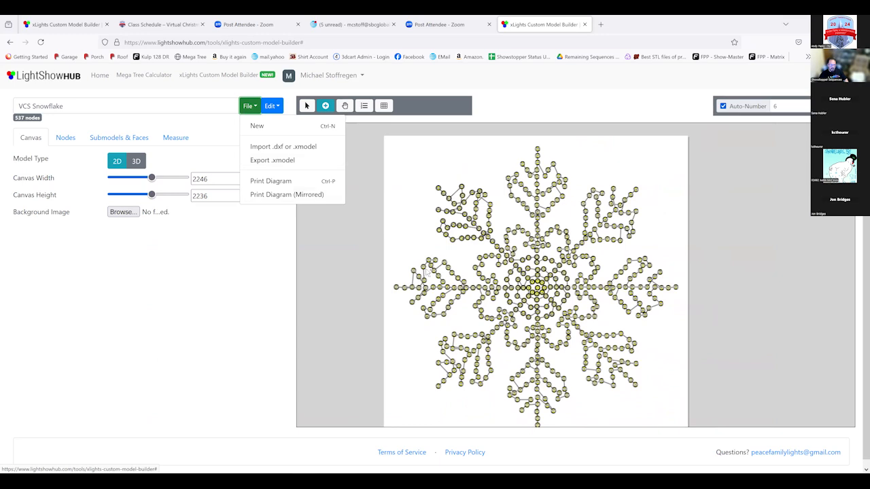
pyautogui.click(323, 307)
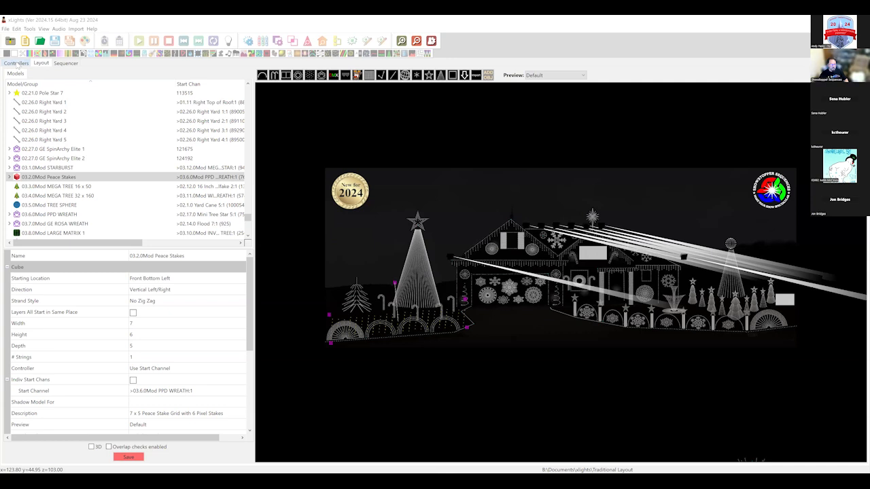
# In xLights, permanently change the show directory to the VCS 2024 folder on the Desktop, saving the pending model and preset changes.
pyautogui.click(17, 63)
pyautogui.click(56, 81)
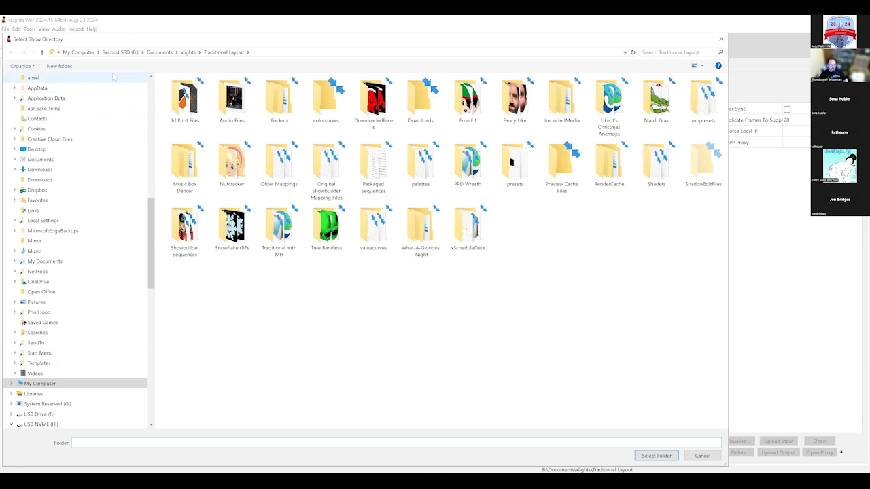
pyautogui.moveTo(151, 210); pyautogui.dragTo(151, 90)
pyautogui.click(42, 93)
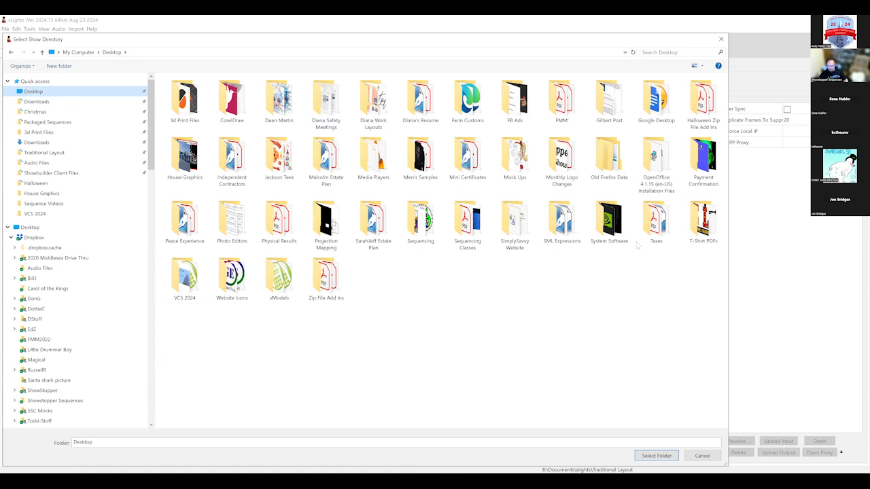
pyautogui.click(195, 282)
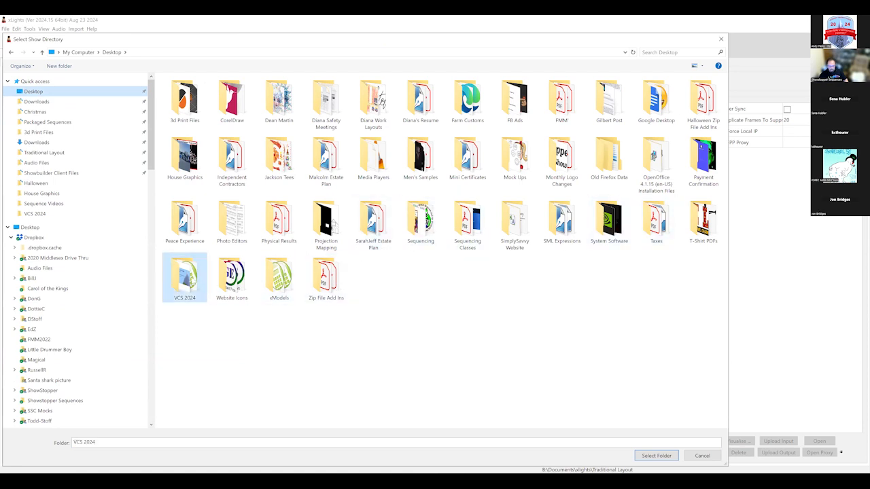
pyautogui.click(649, 459)
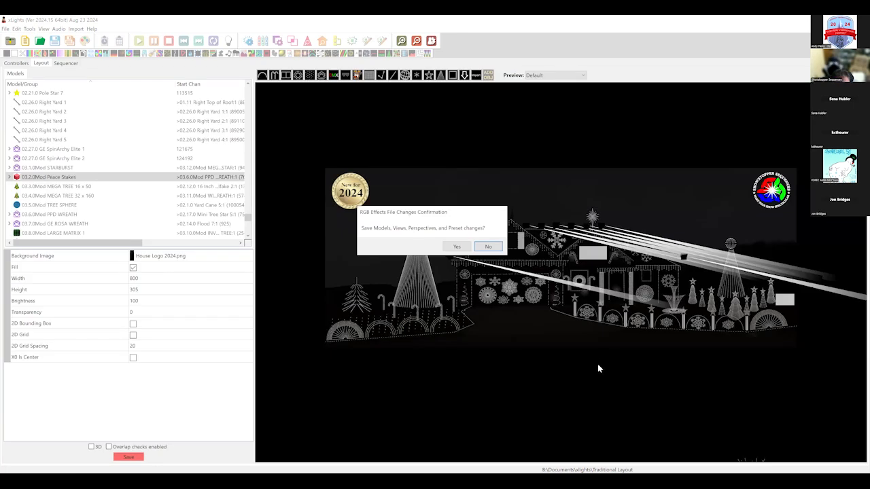
pyautogui.click(459, 247)
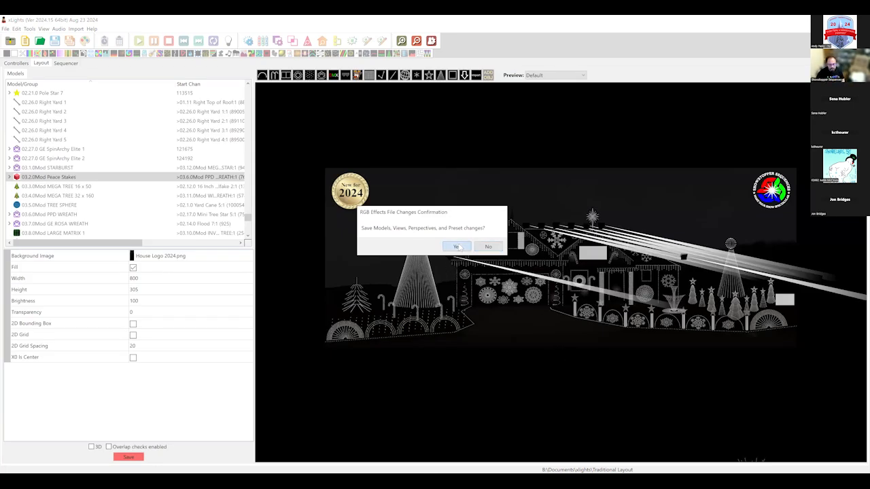
pyautogui.click(460, 247)
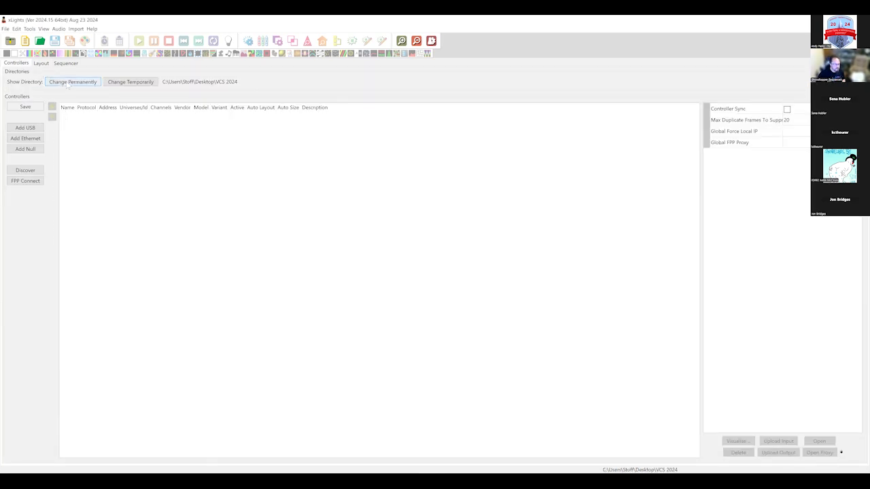
# Reposition the VCS_Snowflake model in the layout preview, enlarge it from its lower-right corner, and save the layout.
pyautogui.click(42, 63)
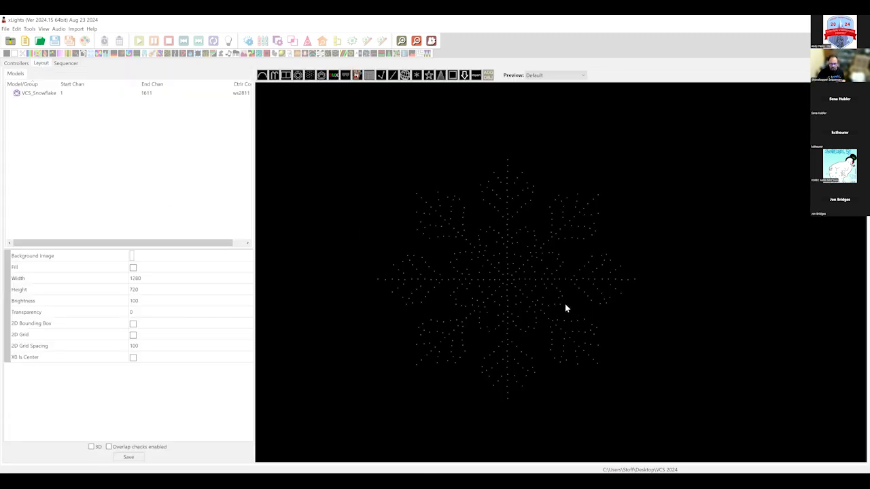
pyautogui.moveTo(541, 277); pyautogui.dragTo(516, 250)
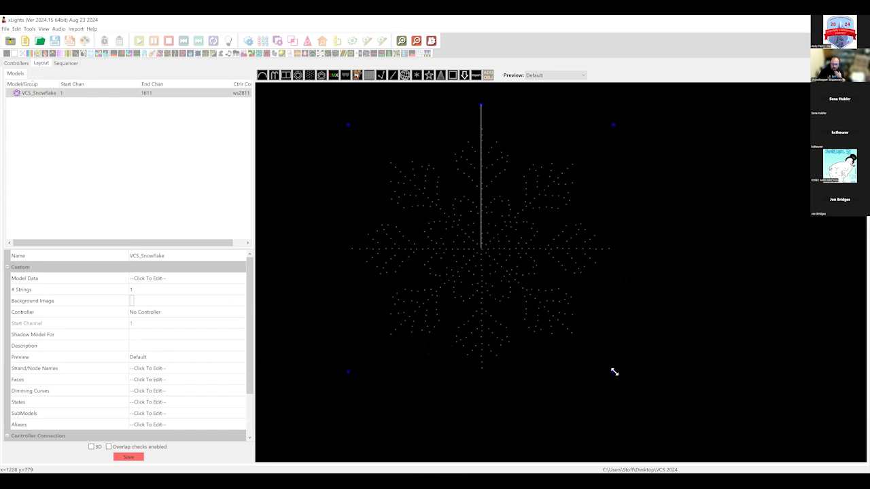
pyautogui.moveTo(614, 372); pyautogui.dragTo(646, 401)
pyautogui.click(707, 352)
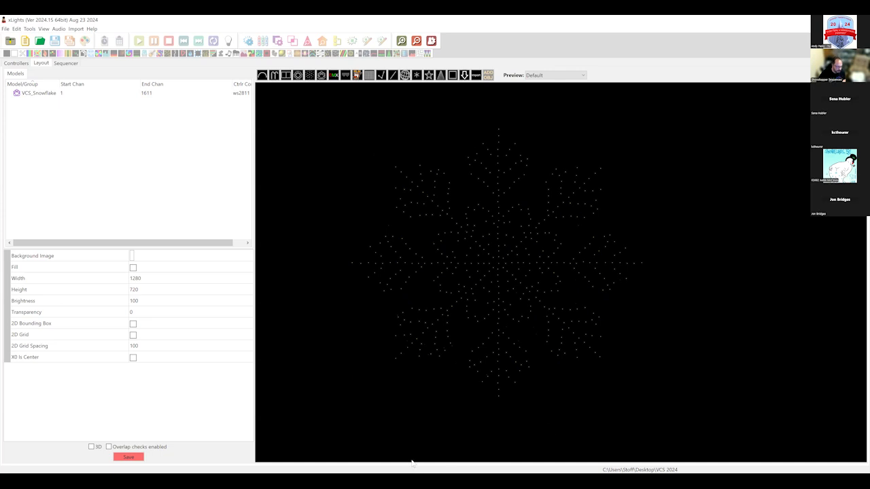
pyautogui.click(136, 459)
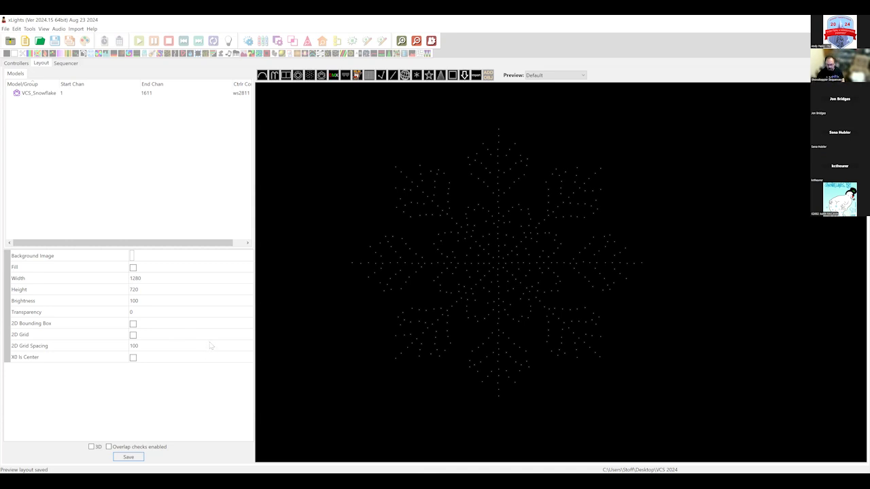
# Open the wiring view of the VCS_Snowflake model, enlarge its window to examine the node numbering, and close it.
pyautogui.rightClick(469, 249)
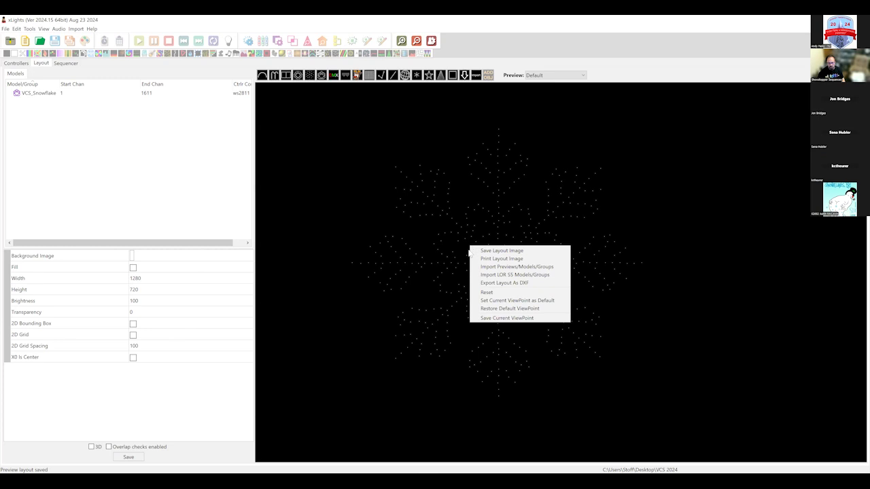
pyautogui.click(429, 258)
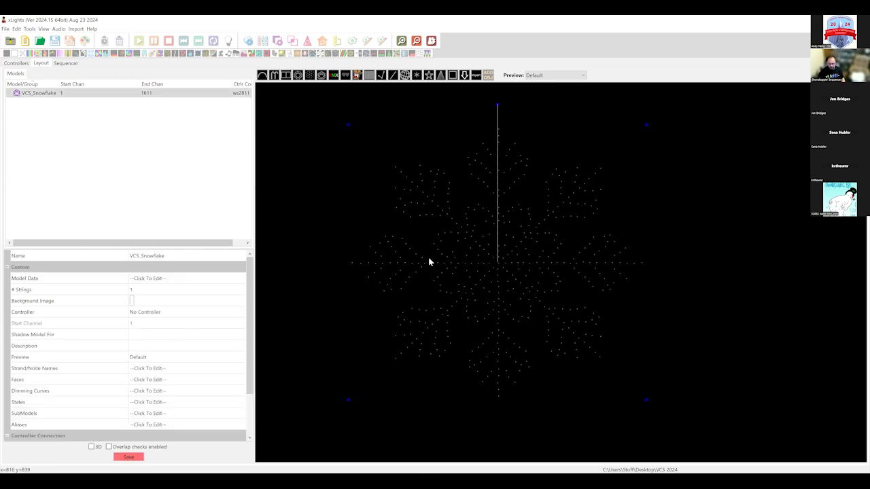
pyautogui.rightClick(460, 240)
pyautogui.click(481, 279)
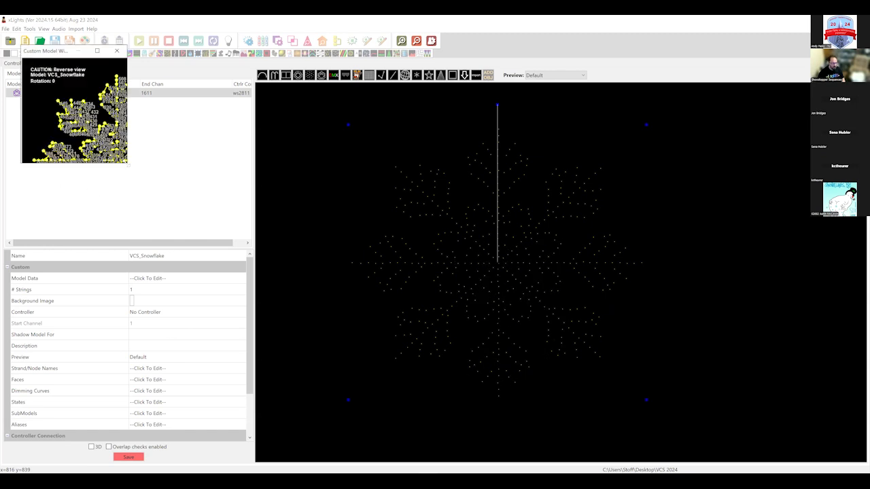
pyautogui.moveTo(127, 164); pyautogui.dragTo(255, 290)
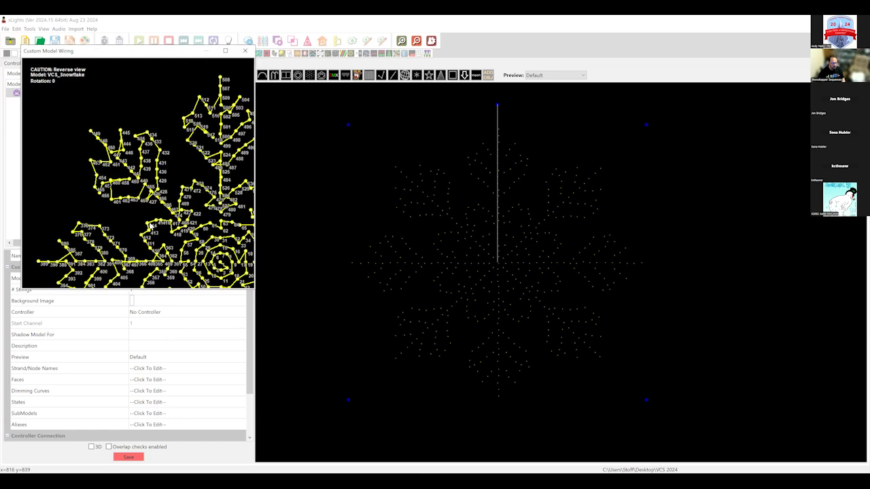
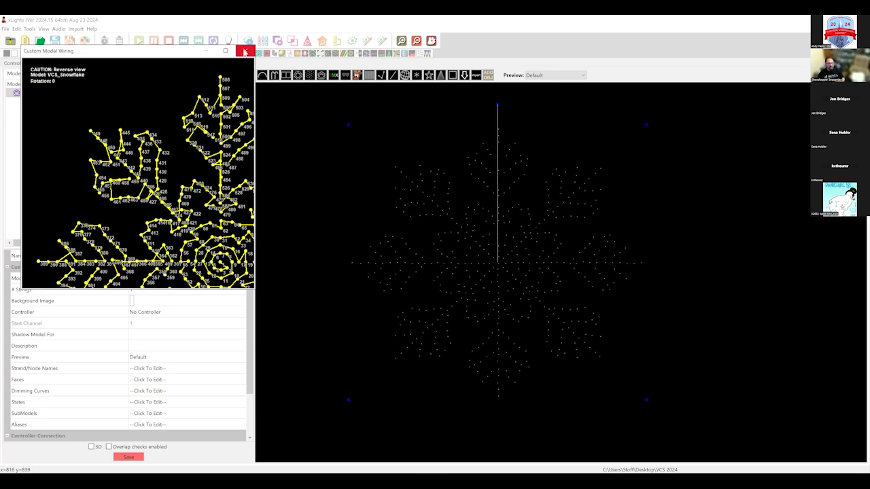
pyautogui.click(246, 51)
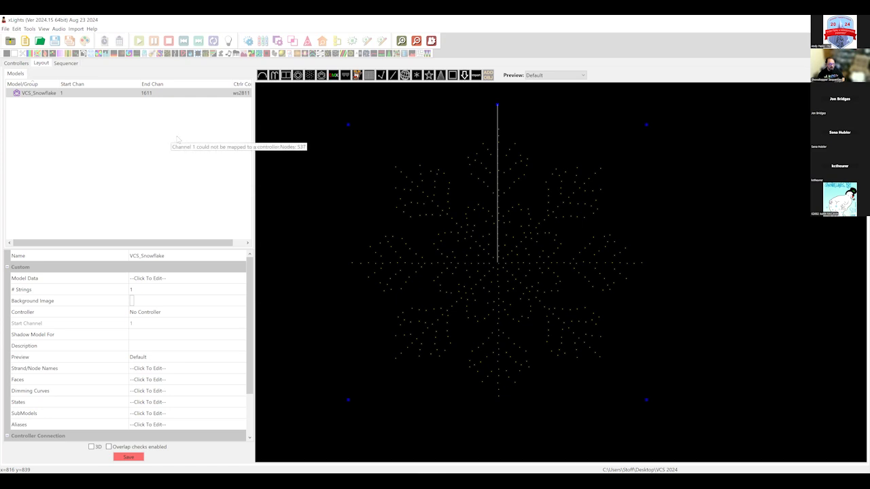
# Save the layout and open the submodel editor for the VCS_Snowflake model.
pyautogui.click(129, 457)
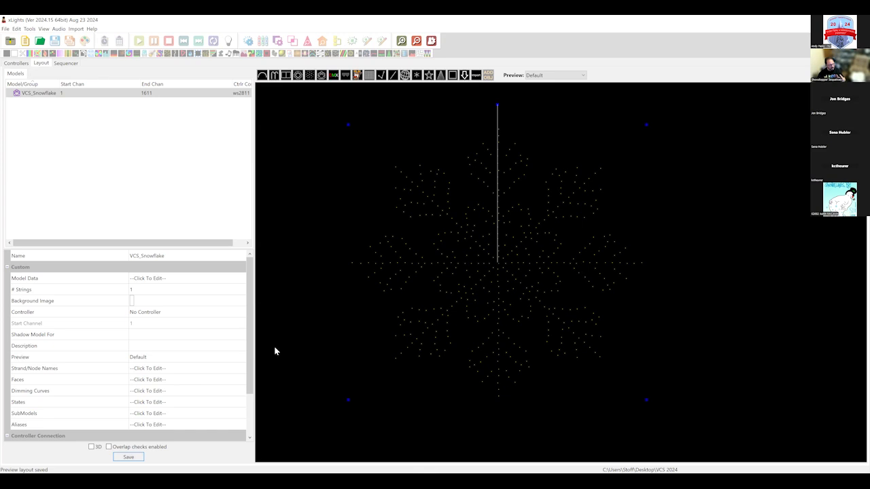
pyautogui.click(207, 415)
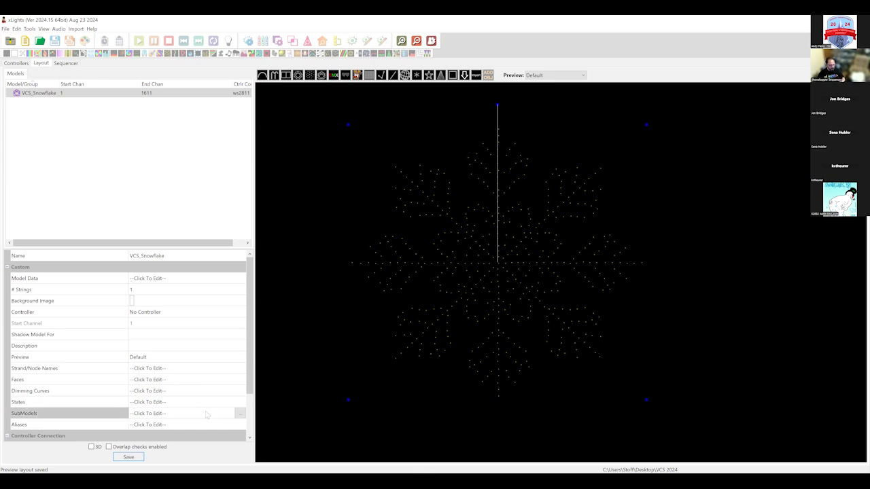
pyautogui.click(241, 415)
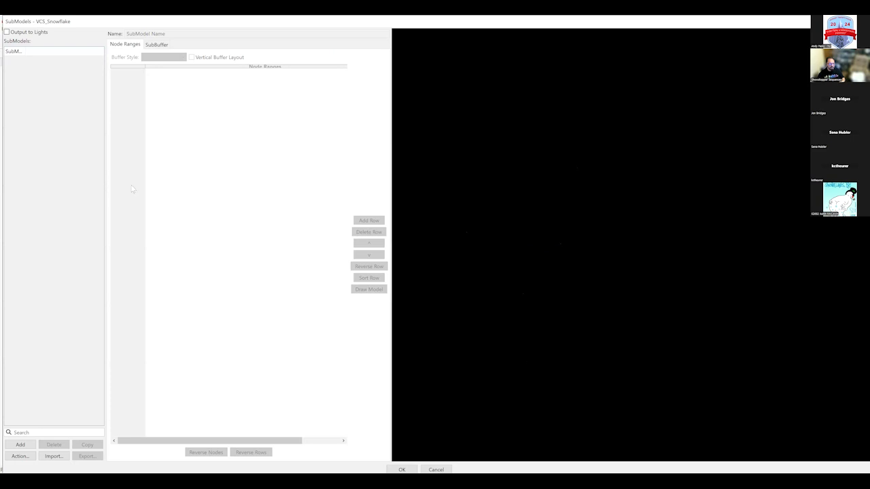
# Add a submodel from the innermost ring of nodes, 2-9, around the snowflake's centre and name it Small Circle.
pyautogui.click(21, 444)
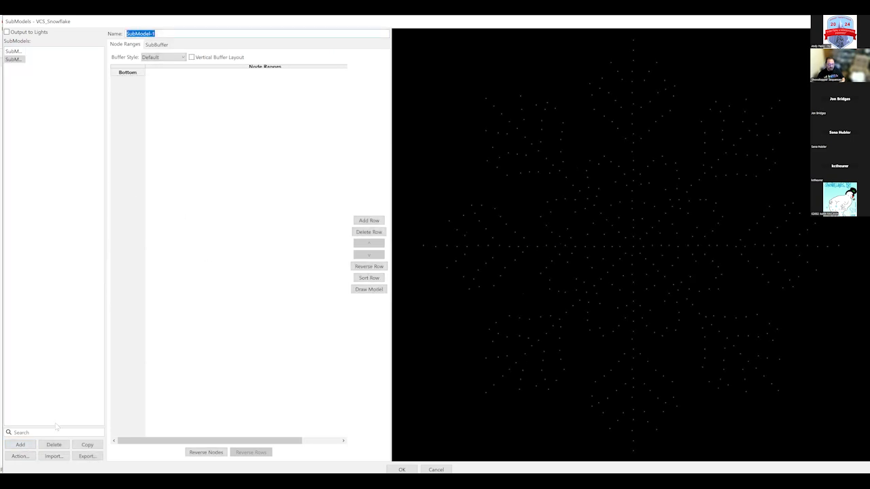
pyautogui.click(627, 254)
pyautogui.moveTo(641, 244); pyautogui.dragTo(643, 249)
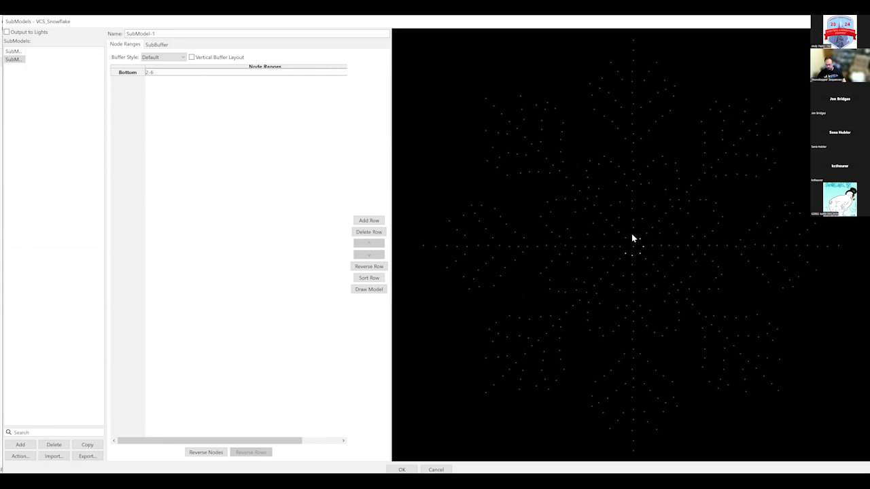
pyautogui.moveTo(622, 235); pyautogui.dragTo(623, 249)
pyautogui.moveTo(165, 34); pyautogui.dragTo(102, 33)
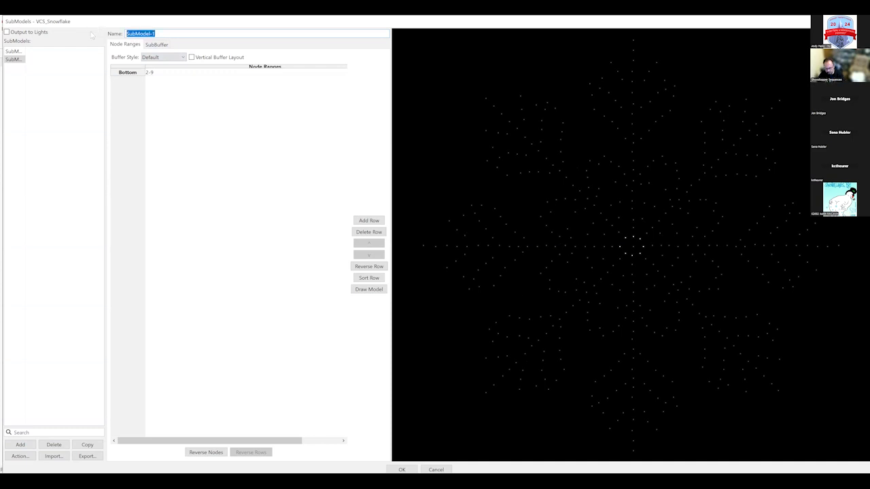
pyautogui.write('Small Circle')
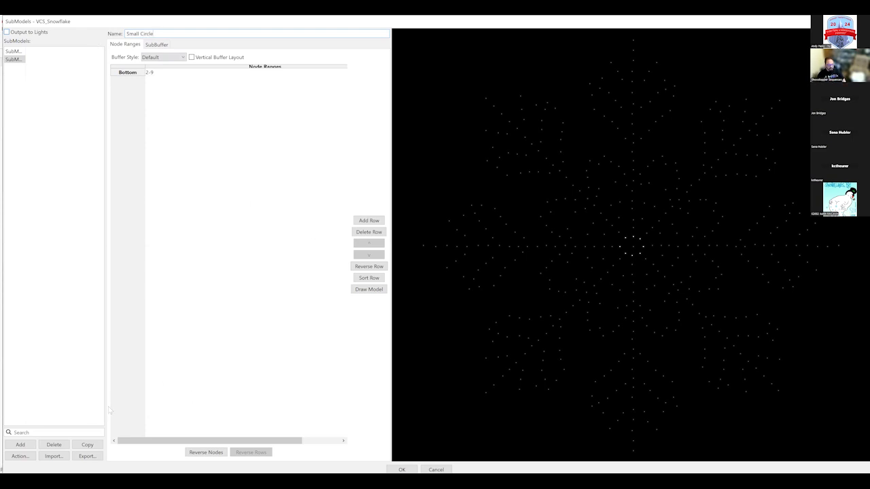
# Add another submodel and assign it the nodes of the larger ring around the centre, three per group from 35-37 through 63-65.
pyautogui.click(26, 446)
pyautogui.click(26, 446)
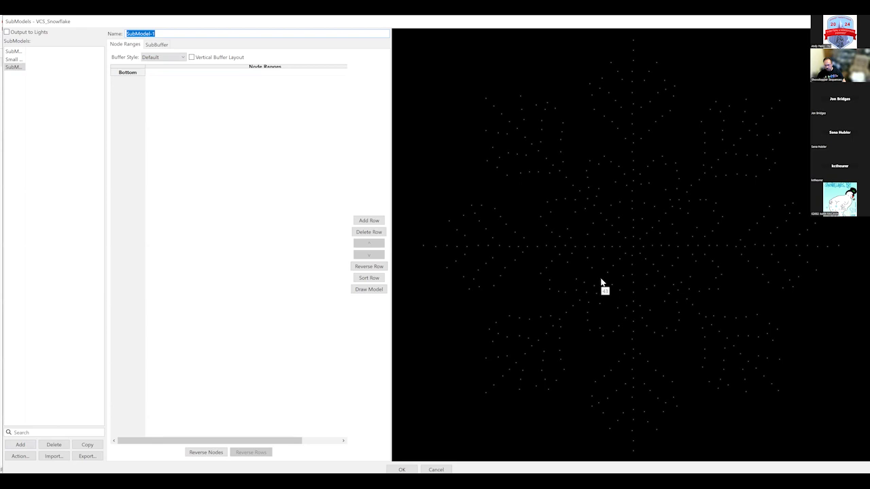
pyautogui.click(635, 295)
pyautogui.click(649, 288)
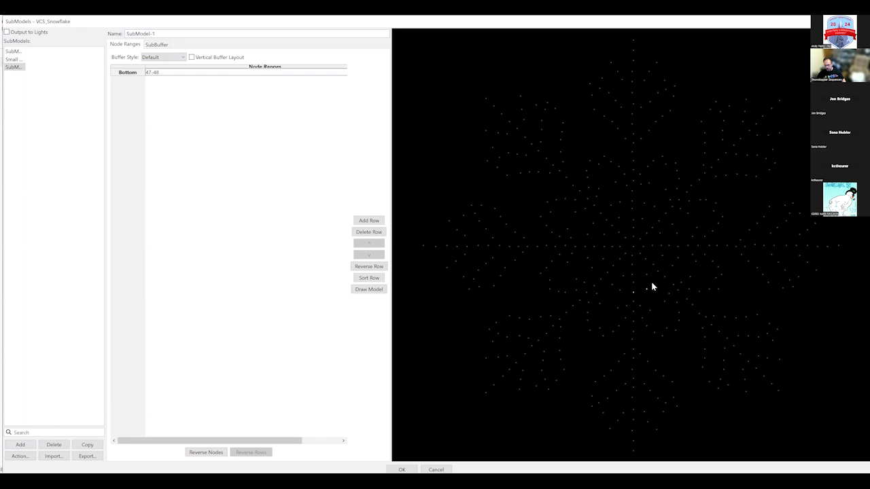
pyautogui.click(675, 266)
pyautogui.click(676, 233)
pyautogui.click(676, 233)
pyautogui.click(664, 214)
pyautogui.click(655, 205)
pyautogui.click(632, 202)
pyautogui.click(619, 203)
pyautogui.click(600, 213)
pyautogui.click(593, 224)
pyautogui.click(584, 248)
pyautogui.click(588, 258)
pyautogui.click(605, 282)
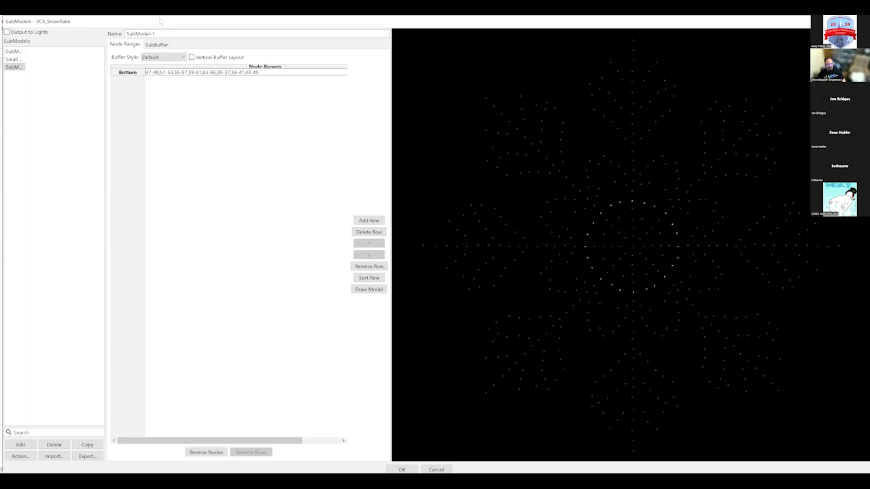
# Name the new larger-ring submodel Medium Circle.
pyautogui.moveTo(163, 34); pyautogui.dragTo(89, 33)
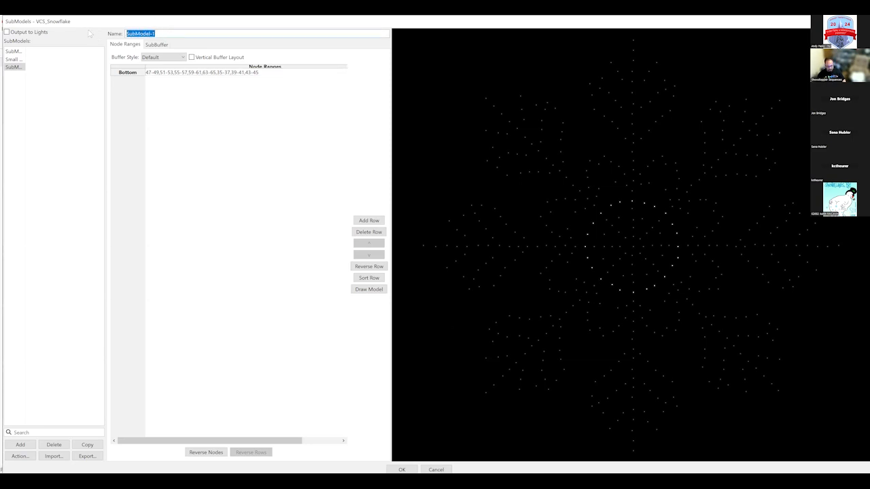
pyautogui.write('Medium')
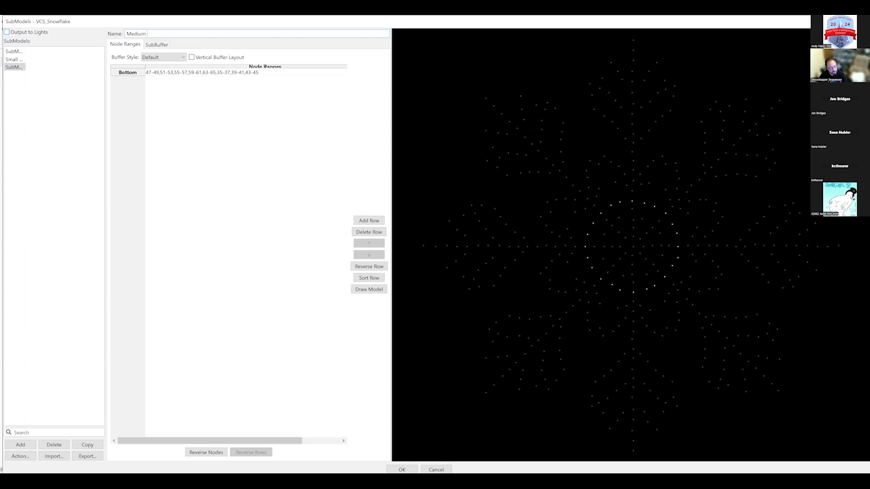
pyautogui.write(' Circle')
# Widen the submodel list's column to fit full names and sort Medium Circle's node range in ascending order.
pyautogui.click(64, 41)
pyautogui.moveTo(26, 51); pyautogui.dragTo(57, 52)
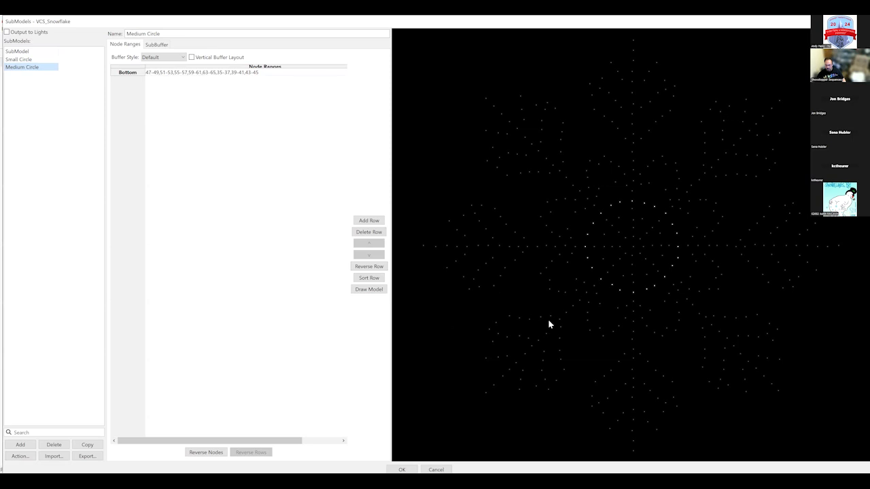
pyautogui.doubleClick(207, 73)
pyautogui.click(369, 278)
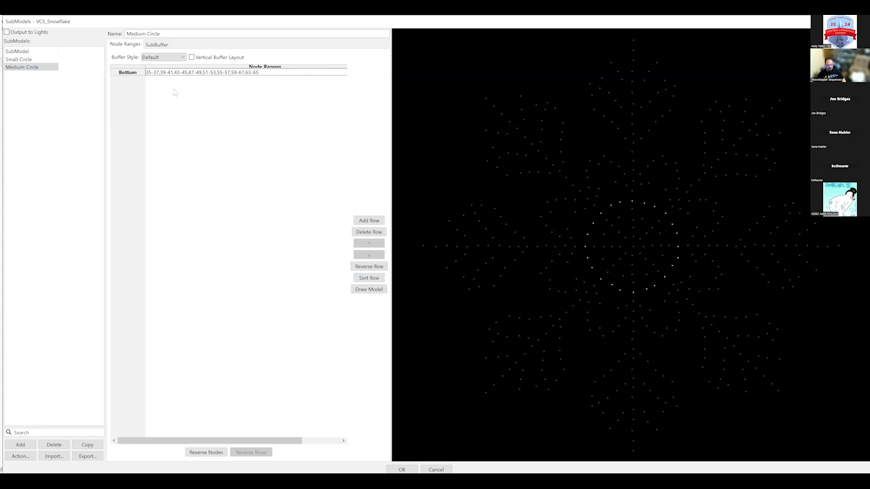
# Add a submodel and assign it the nodes tracing the petal-shaped outline around the snowflake's centre.
pyautogui.click(21, 445)
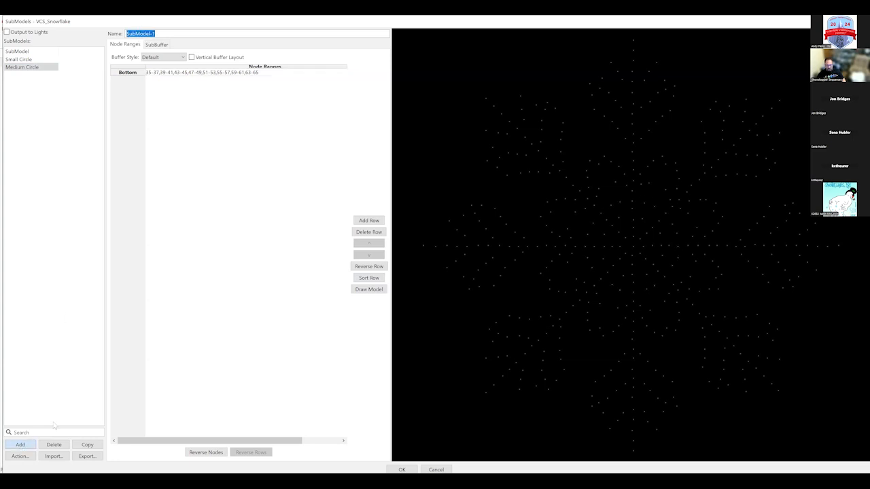
pyautogui.click(585, 291)
pyautogui.click(586, 303)
pyautogui.moveTo(591, 315); pyautogui.dragTo(590, 325)
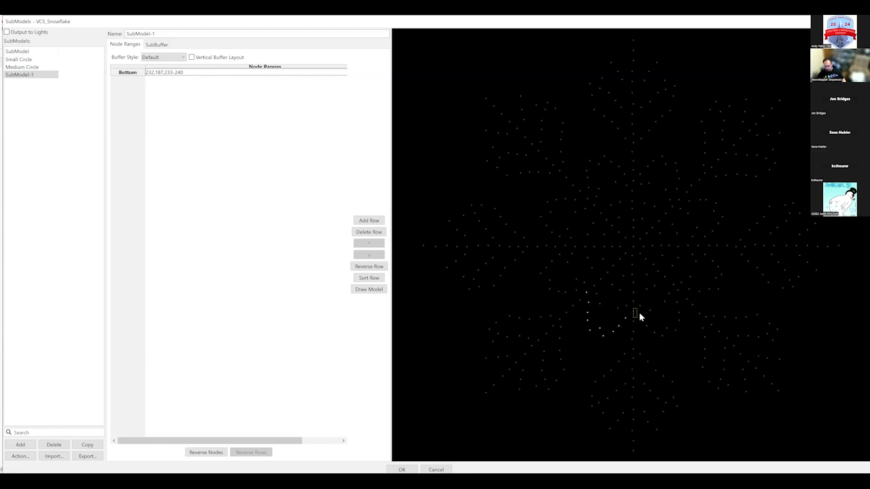
pyautogui.moveTo(636, 319); pyautogui.dragTo(637, 318)
pyautogui.moveTo(640, 315); pyautogui.dragTo(657, 339)
pyautogui.click(679, 315)
pyautogui.click(677, 290)
pyautogui.click(688, 286)
pyautogui.click(677, 300)
pyautogui.click(688, 289)
pyautogui.click(718, 290)
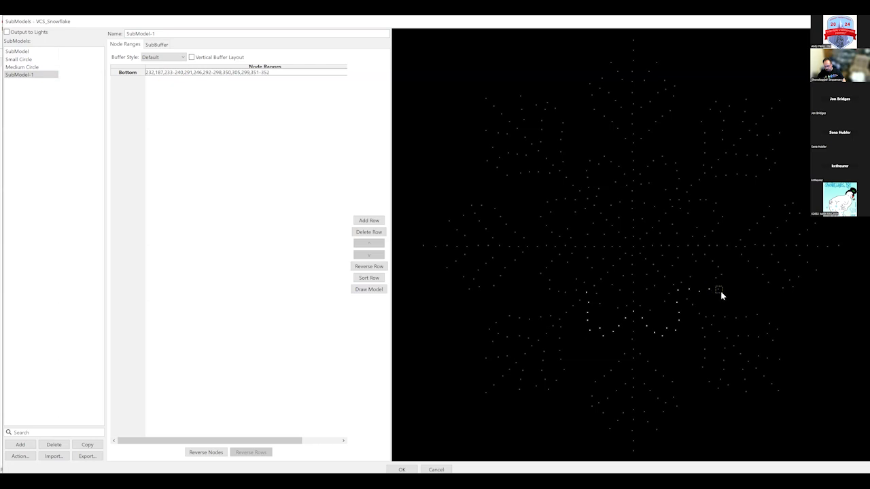
pyautogui.click(702, 242)
pyautogui.click(724, 216)
pyautogui.click(709, 235)
pyautogui.click(717, 204)
pyautogui.click(705, 197)
pyautogui.click(701, 200)
pyautogui.click(682, 201)
pyautogui.click(677, 182)
pyautogui.moveTo(543, 265); pyautogui.dragTo(549, 270)
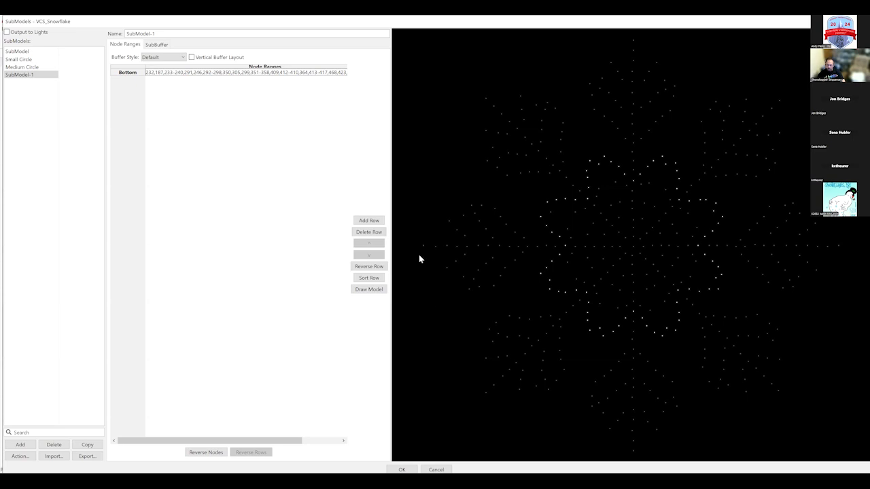
# Name the petal-outline submodel Flower and sort its node range in ascending order.
pyautogui.moveTo(168, 33); pyautogui.dragTo(110, 35)
pyautogui.write('Flower')
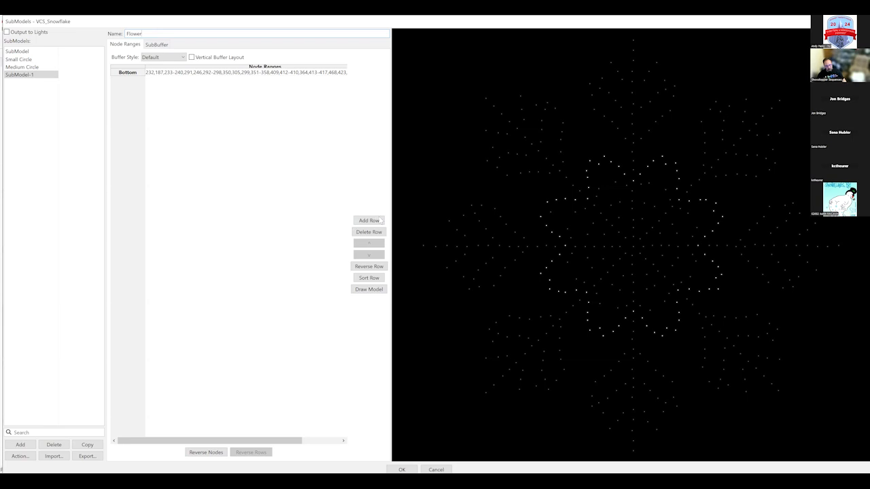
pyautogui.click(263, 72)
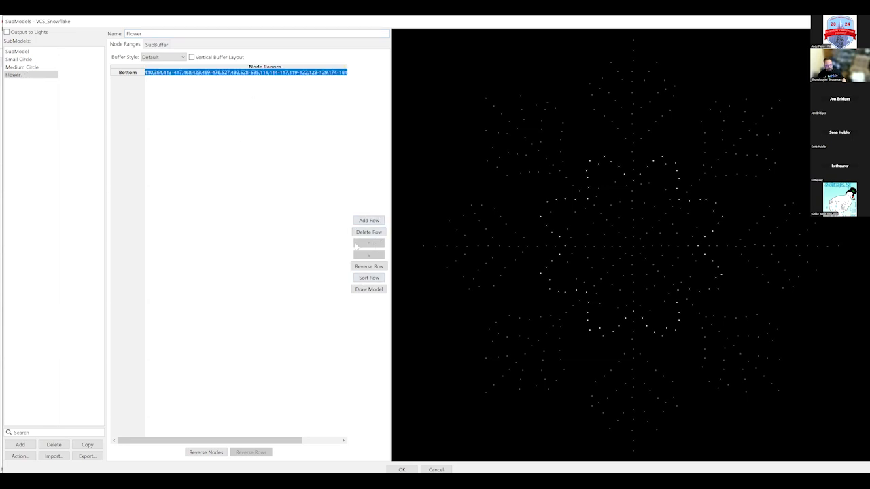
pyautogui.click(364, 280)
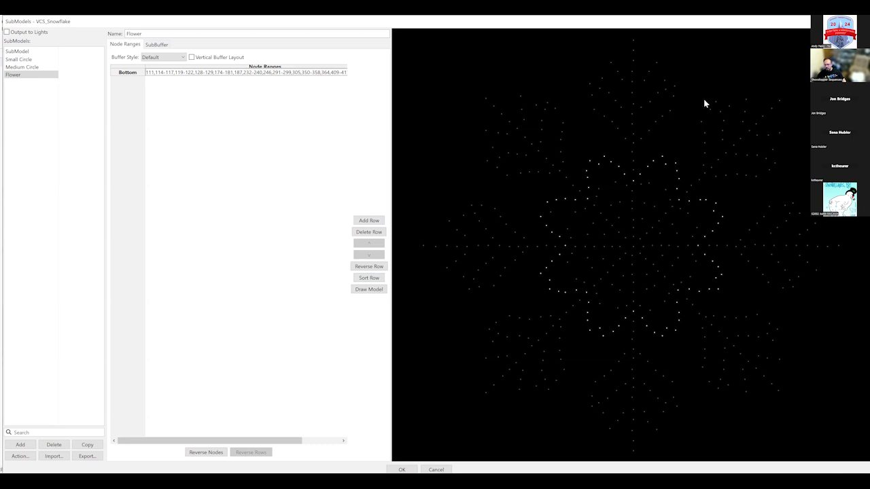
# Add a submodel containing the snowflake's whole top arm tip, nodes 485-524, and the outer tip nodes of the upper-right arm.
pyautogui.click(22, 446)
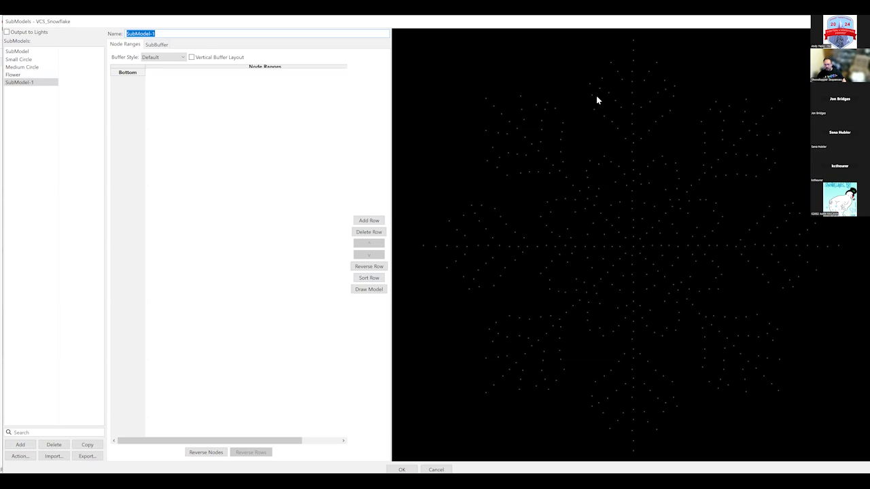
pyautogui.moveTo(575, 29); pyautogui.dragTo(689, 142)
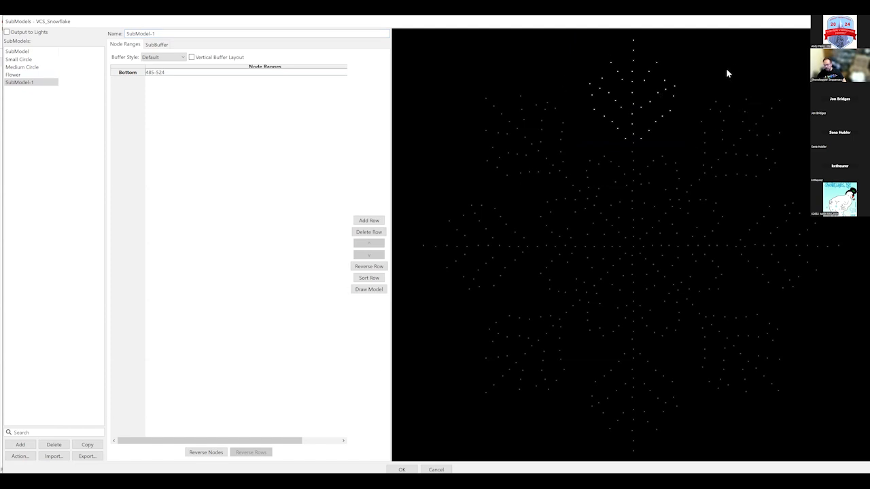
pyautogui.moveTo(745, 79); pyautogui.dragTo(796, 143)
pyautogui.moveTo(748, 123); pyautogui.dragTo(749, 123)
# Extend the unnamed submodel with node groups from the lower-right arm and the small cluster above the snowflake's centre.
pyautogui.click(678, 291)
pyautogui.moveTo(704, 299); pyautogui.dragTo(718, 287)
pyautogui.click(677, 302)
pyautogui.click(677, 313)
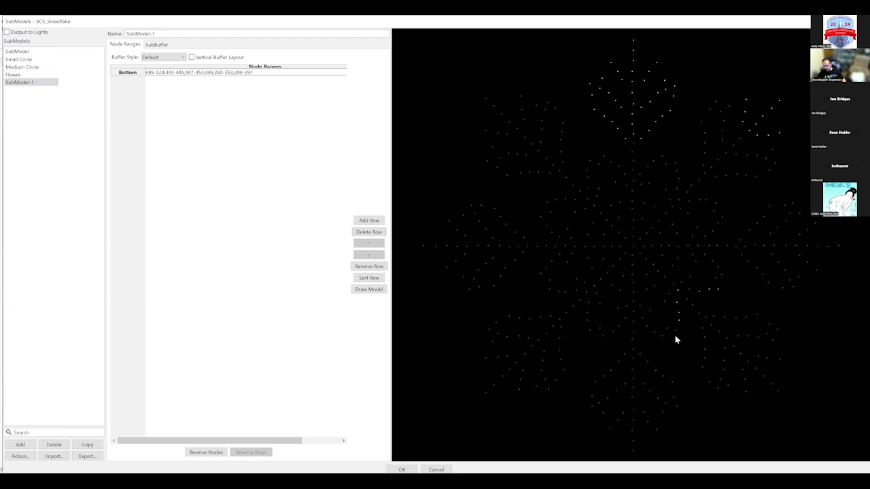
pyautogui.click(698, 291)
pyautogui.moveTo(687, 345); pyautogui.dragTo(688, 345)
pyautogui.click(712, 316)
pyautogui.moveTo(712, 311); pyautogui.dragTo(755, 322)
pyautogui.moveTo(700, 324); pyautogui.dragTo(709, 372)
pyautogui.click(727, 340)
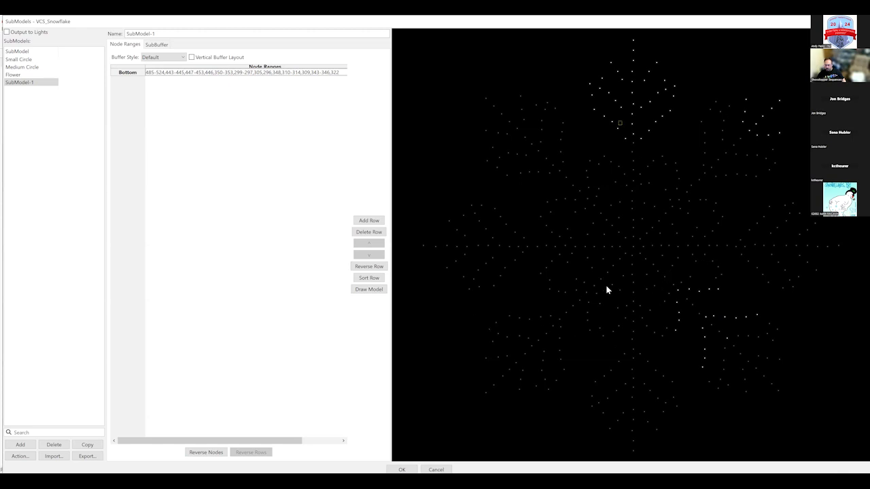
pyautogui.moveTo(633, 173)
pyautogui.click(622, 170)
pyautogui.moveTo(611, 180); pyautogui.dragTo(626, 189)
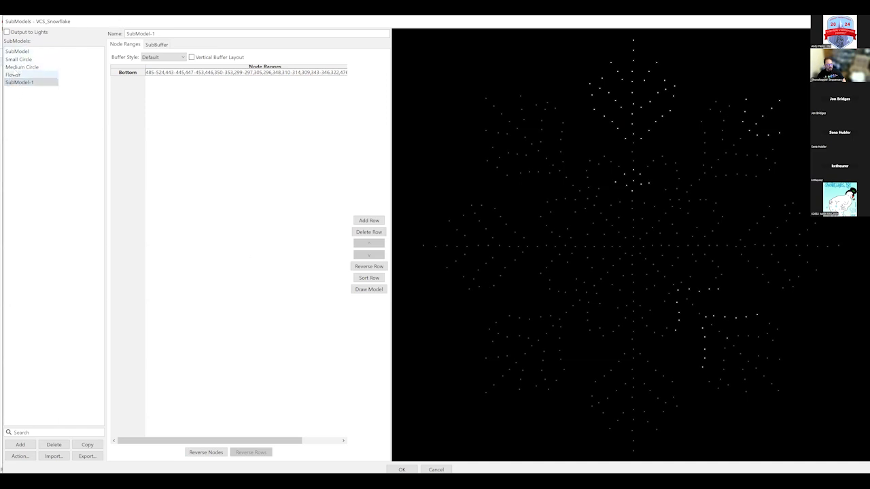
# Compare the highlighted nodes of the Small Circle, Medium Circle, Flower and SubModel-1 submodels in the preview.
pyautogui.click(18, 59)
pyautogui.click(20, 67)
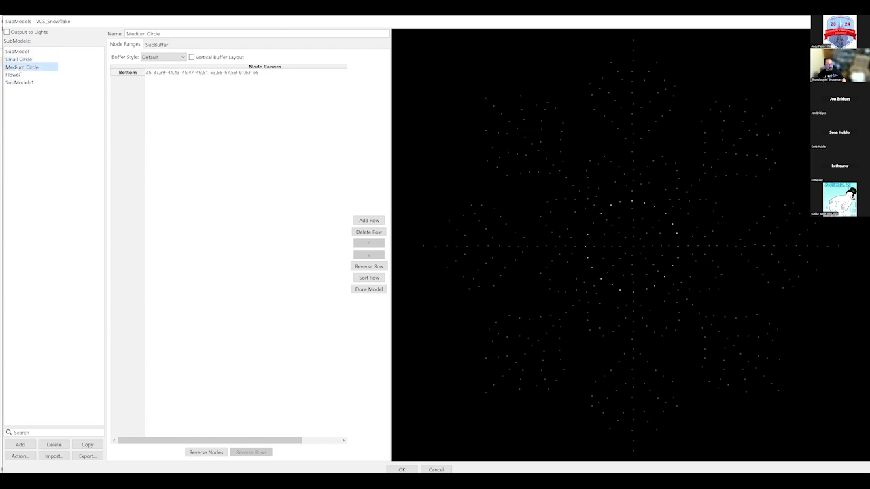
pyautogui.click(14, 75)
pyautogui.click(19, 83)
pyautogui.click(20, 75)
pyautogui.click(23, 68)
pyautogui.click(24, 60)
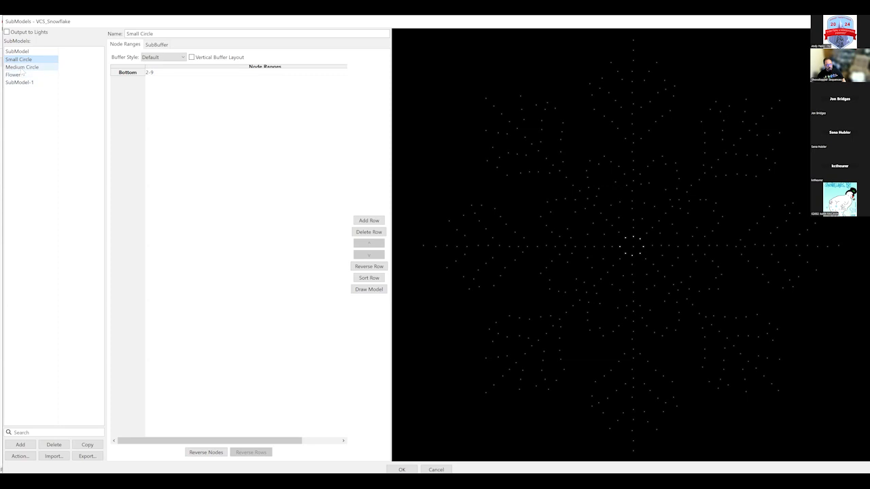
pyautogui.click(23, 67)
pyautogui.click(24, 60)
pyautogui.click(23, 67)
pyautogui.click(19, 77)
pyautogui.click(19, 94)
pyautogui.click(21, 82)
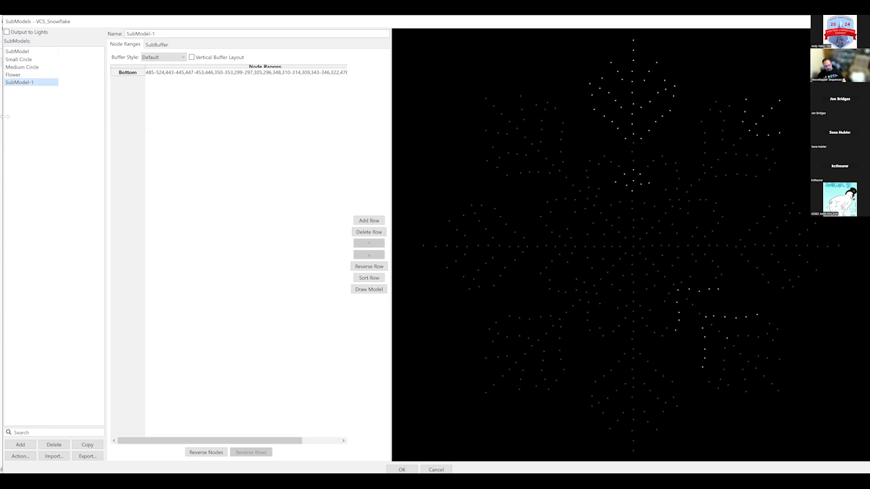
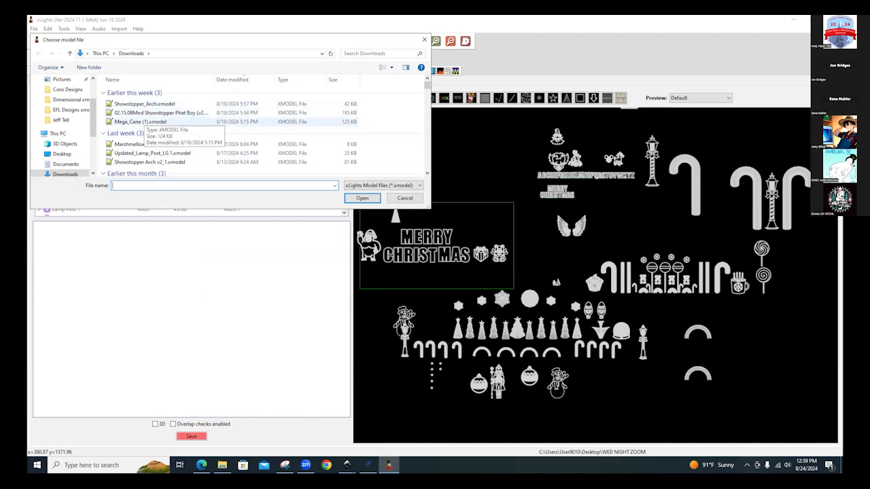
# Import the Mega_Cane (1).xmodel file into the WED NIGHT ZOOM layout with its base model's aliases, and show the new model's dimensions.
pyautogui.doubleClick(139, 123)
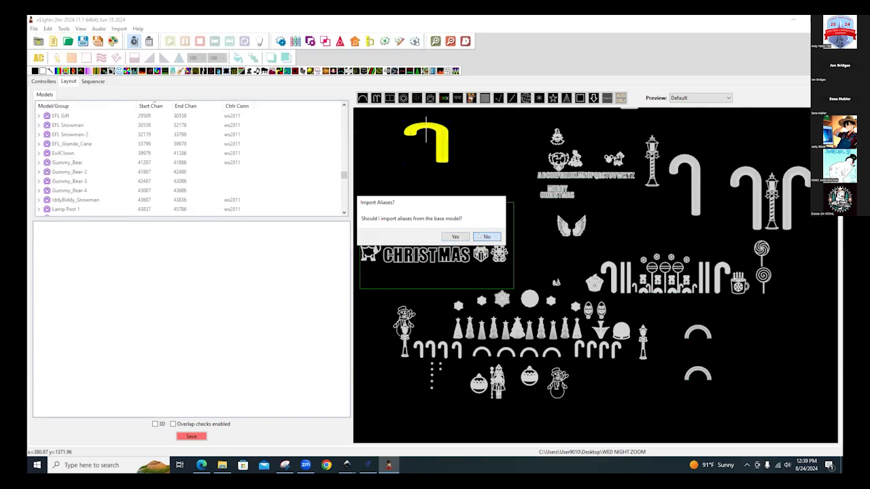
pyautogui.click(454, 237)
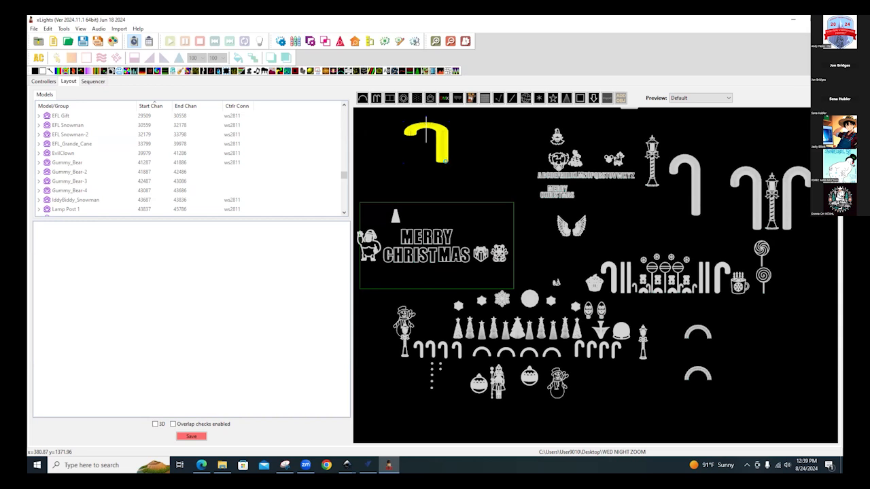
pyautogui.click(437, 168)
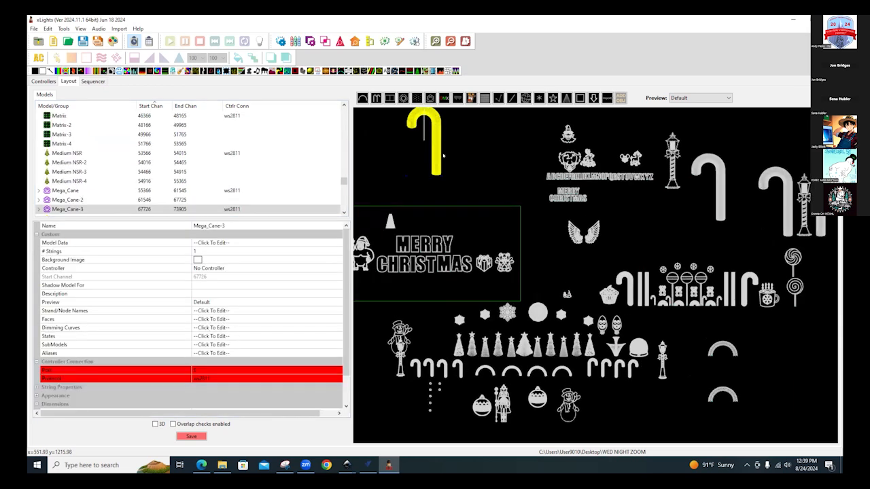
pyautogui.scroll(1, 437, 215)
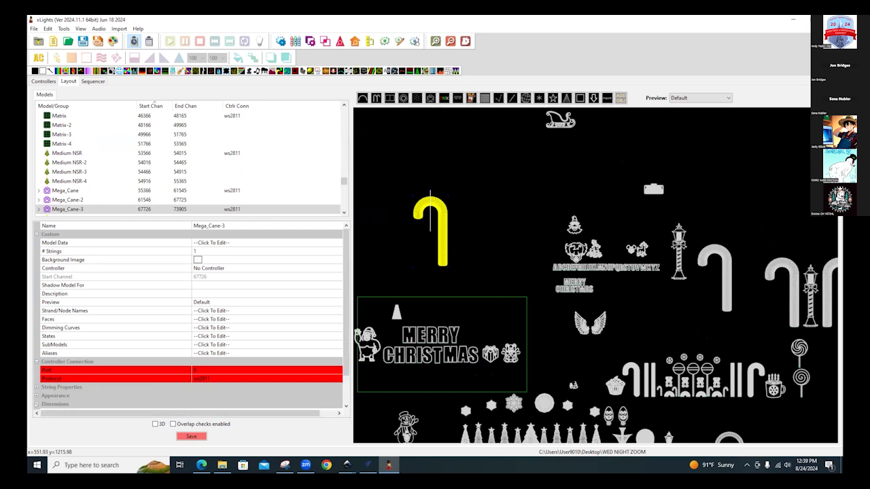
pyautogui.scroll(-1, 103, 385)
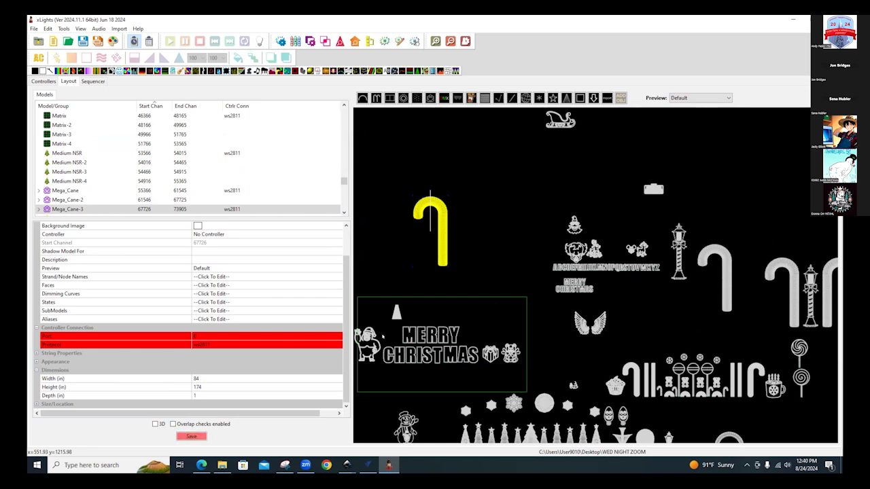
# Select the sleigh model in the layout and show its dimensions.
pyautogui.rightClick(444, 230)
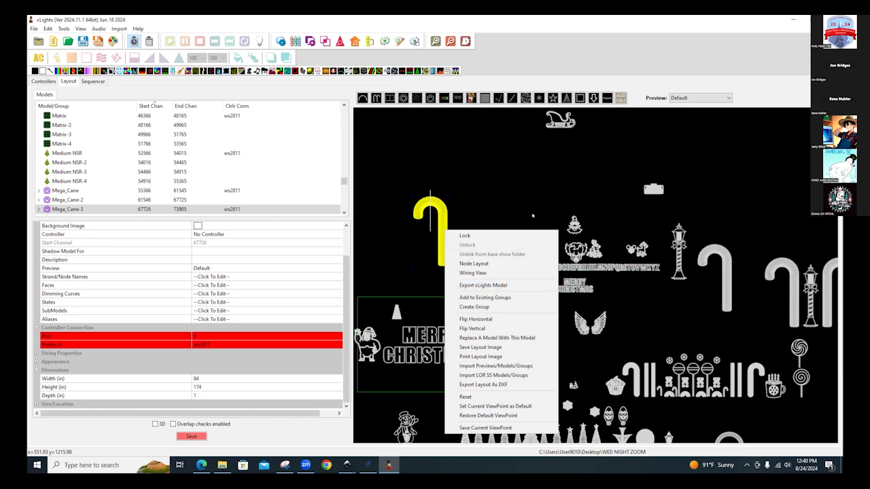
pyautogui.click(553, 166)
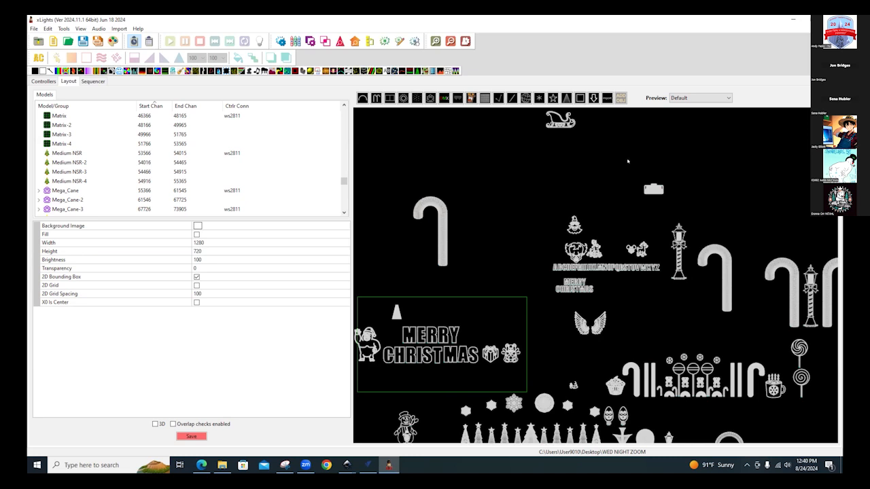
pyautogui.scroll(5, 545, 194)
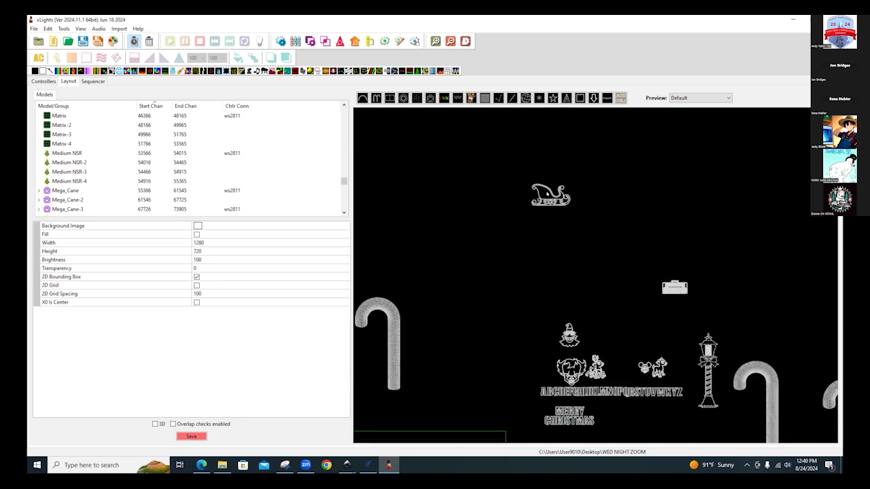
pyautogui.scroll(2, 545, 194)
pyautogui.click(546, 196)
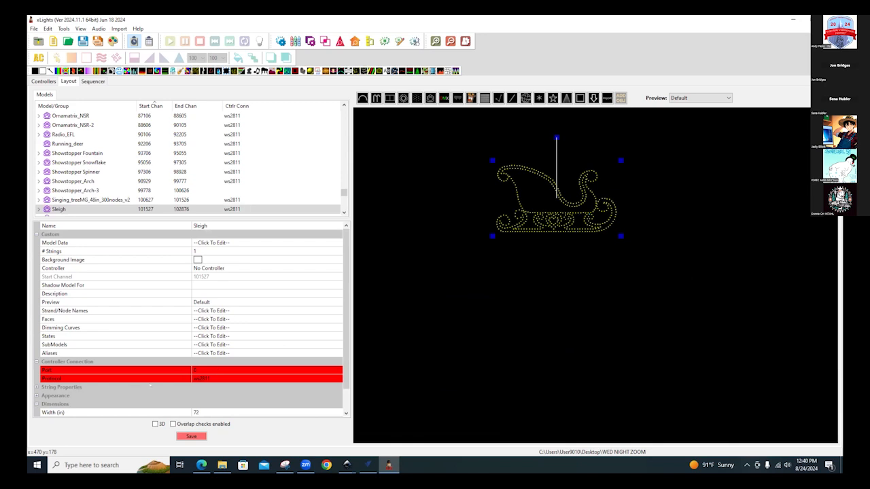
pyautogui.scroll(-1, 190, 319)
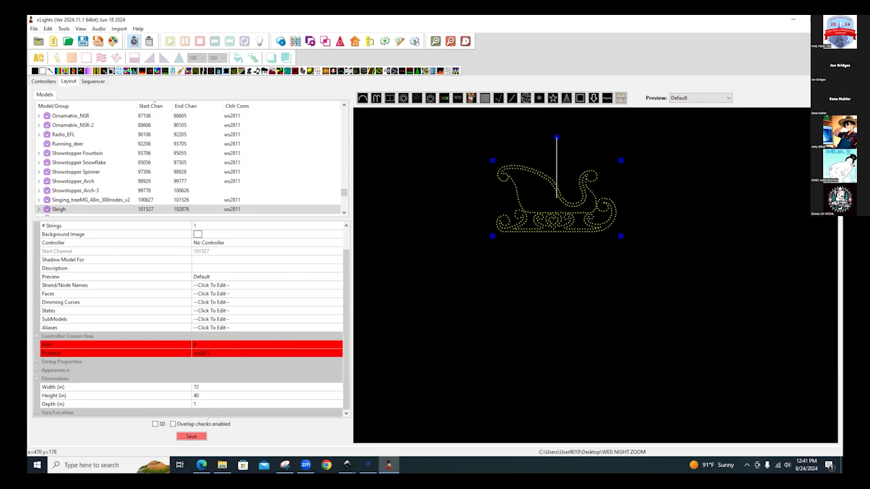
# Switch the layout preview to 3D and bring the whole display into view.
pyautogui.click(155, 423)
pyautogui.moveTo(588, 357); pyautogui.dragTo(580, 325)
pyautogui.scroll(-3, 581, 325)
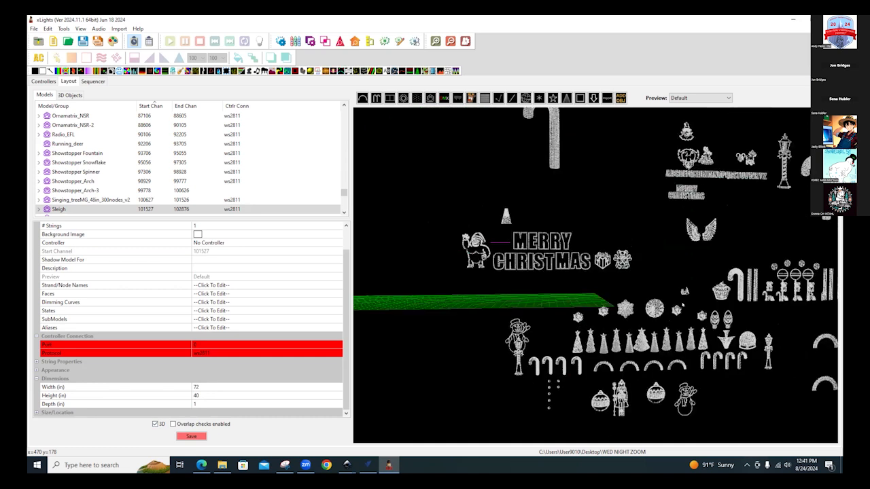
pyautogui.scroll(-2, 683, 305)
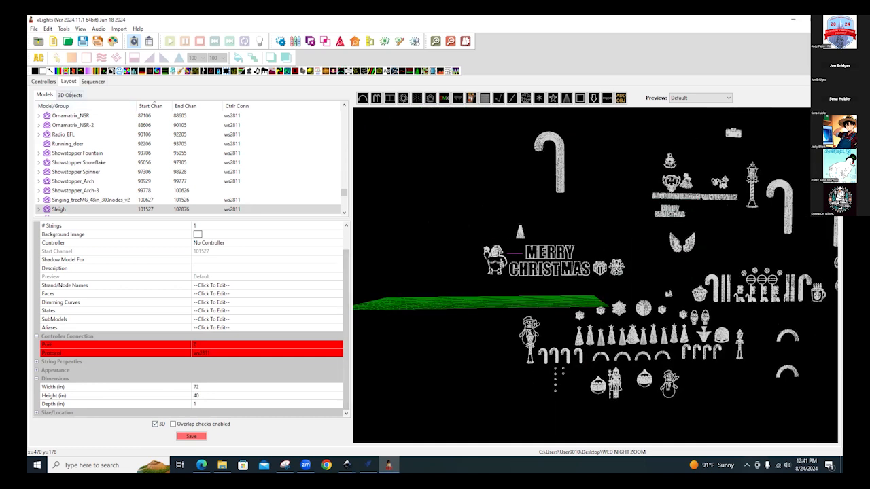
# Open the Ruler among the layout's 3D objects and set its units to inches.
pyautogui.click(70, 95)
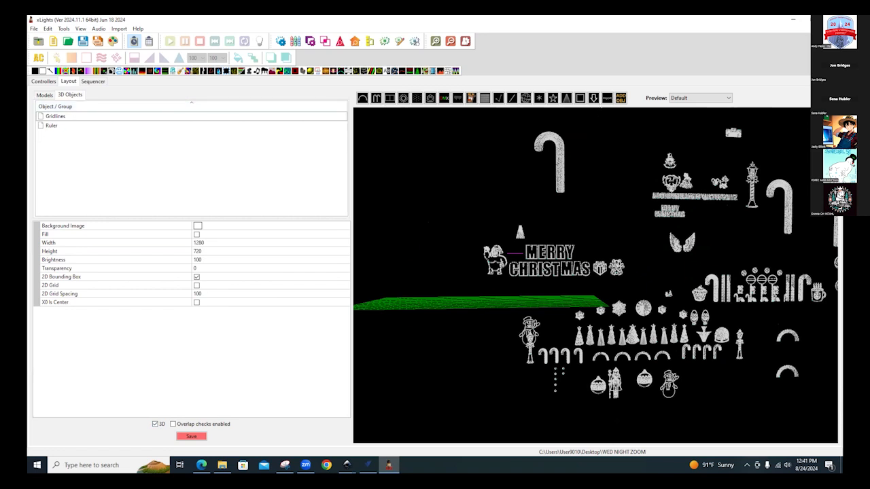
pyautogui.click(621, 98)
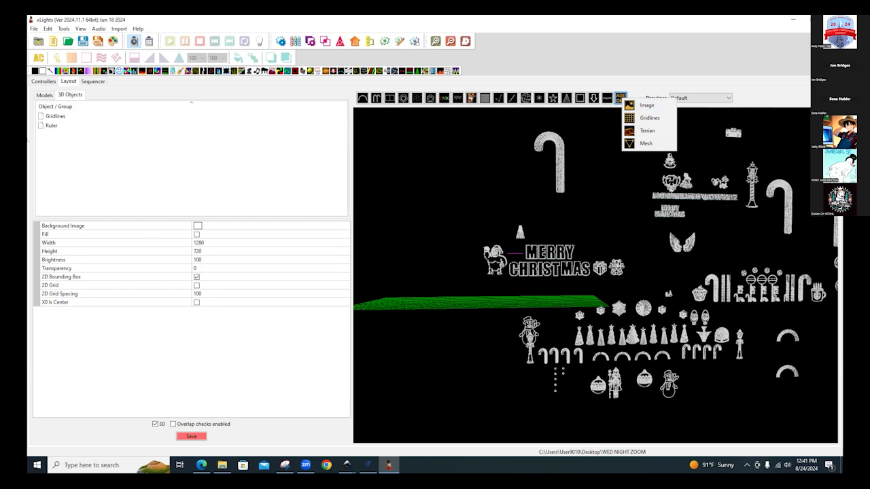
pyautogui.click(48, 126)
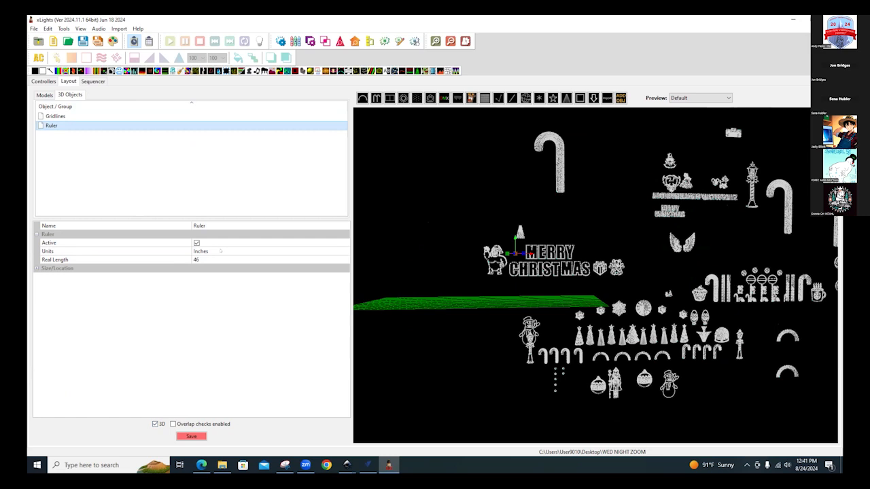
pyautogui.click(225, 251)
pyautogui.click(224, 251)
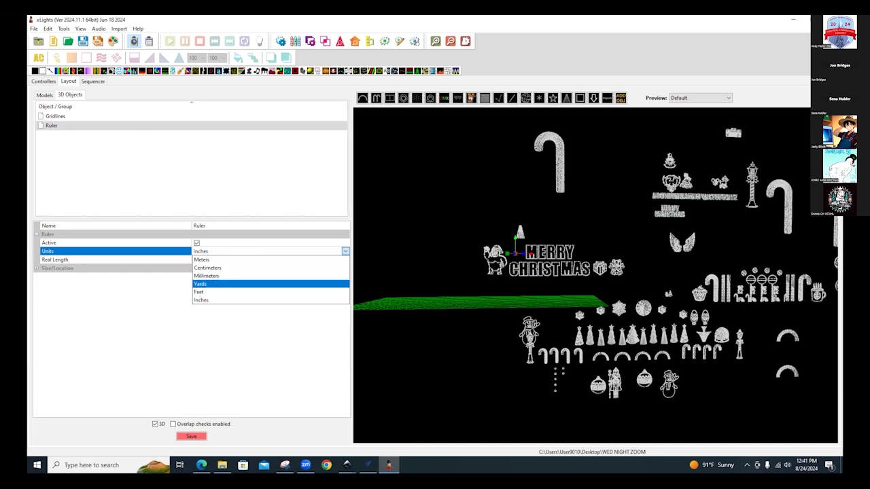
pyautogui.click(200, 300)
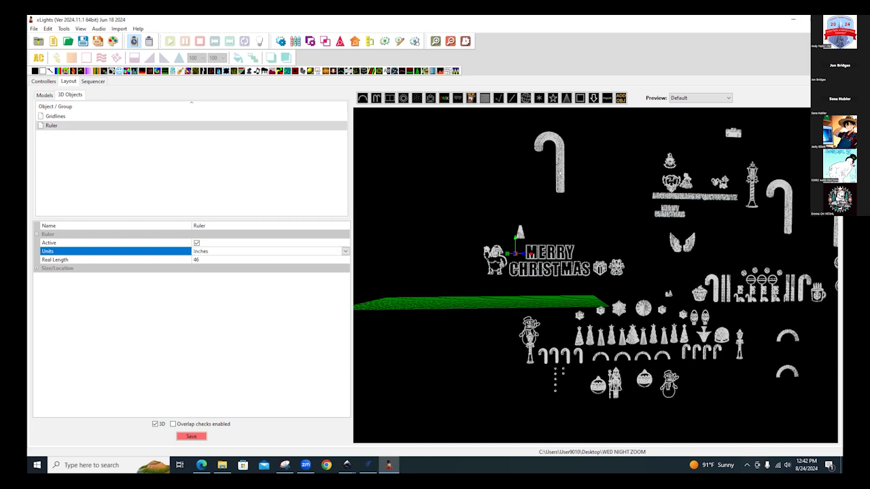
# Return to the models, select the Mega_Cane-3 model and show its dimensions.
pyautogui.click(560, 174)
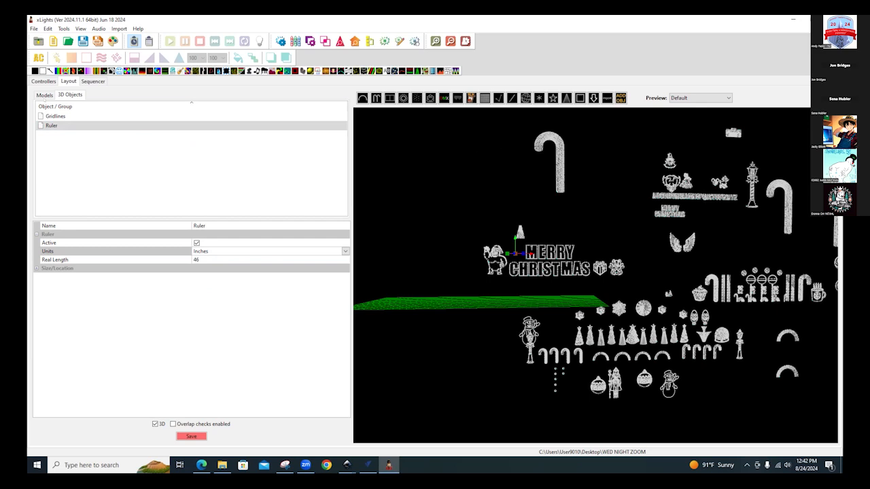
pyautogui.click(48, 95)
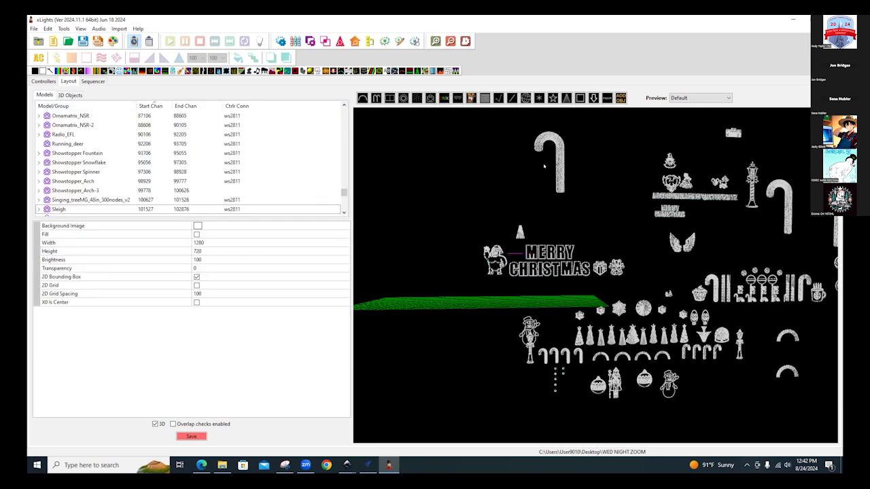
pyautogui.click(547, 166)
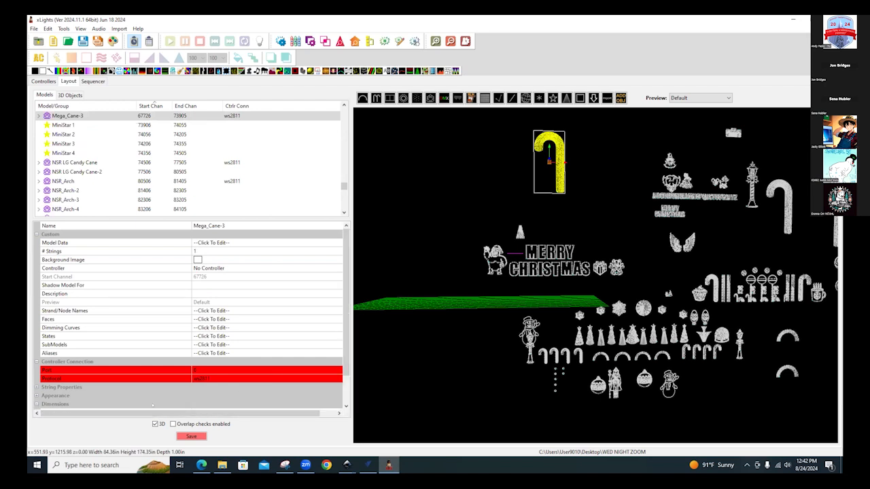
pyautogui.scroll(-2, 238, 392)
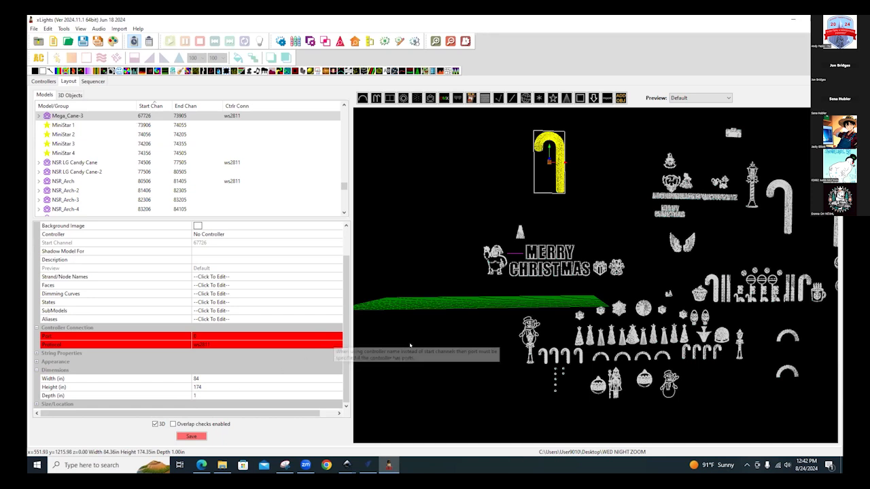
# Export the selected cane as the xLights model file Mega_Cane-3.xmodel in the Downloads folder.
pyautogui.rightClick(561, 179)
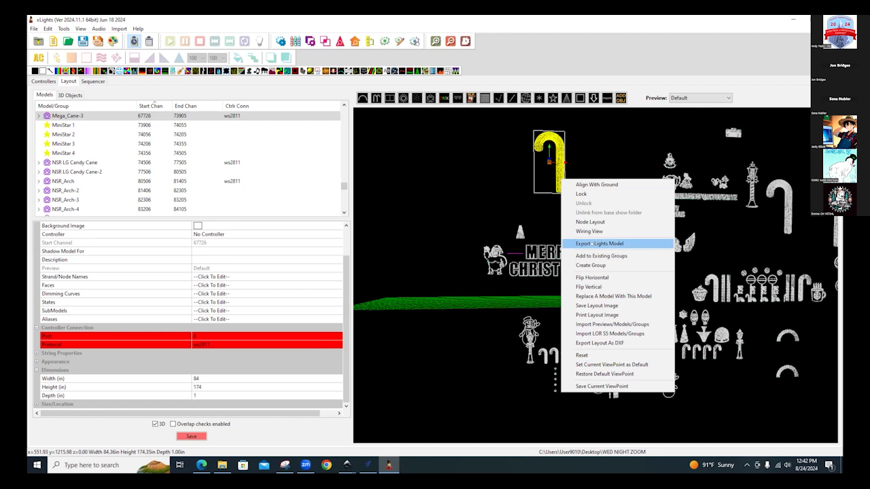
pyautogui.click(593, 243)
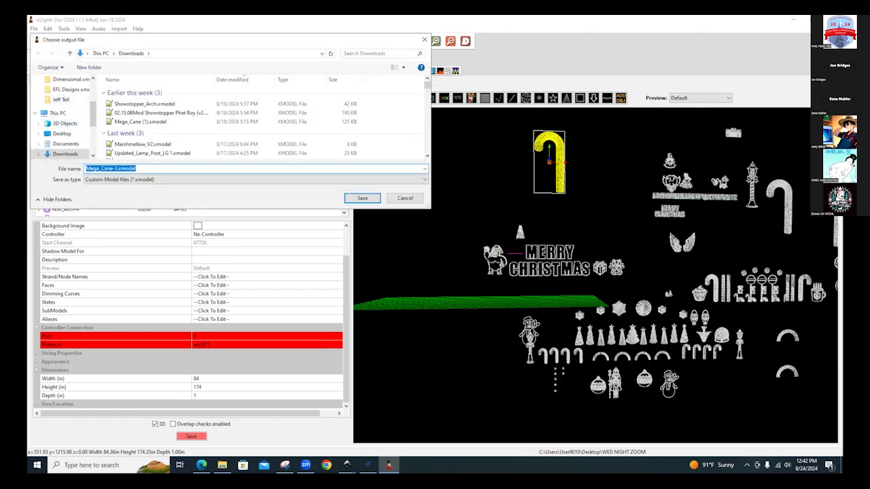
pyautogui.press('Return')
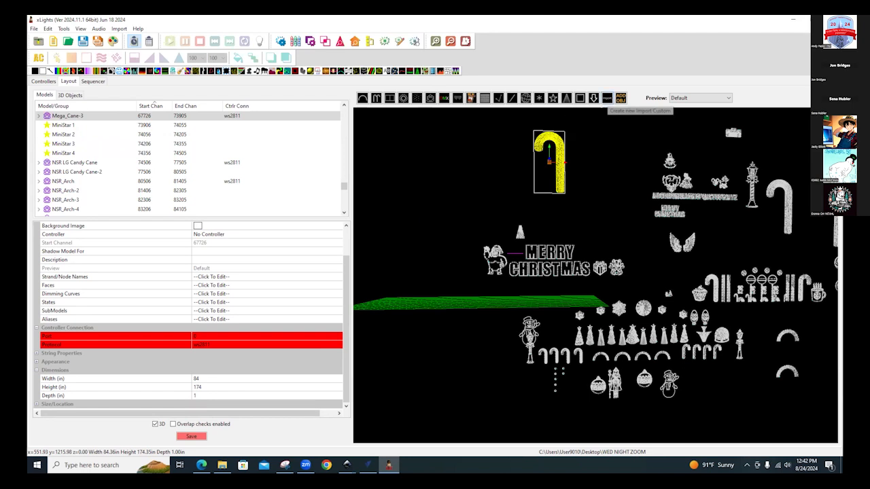
# Import Mega_Cane-3.xmodel into the empty area beside the existing cane, without importing the base model's aliases.
pyautogui.click(480, 127)
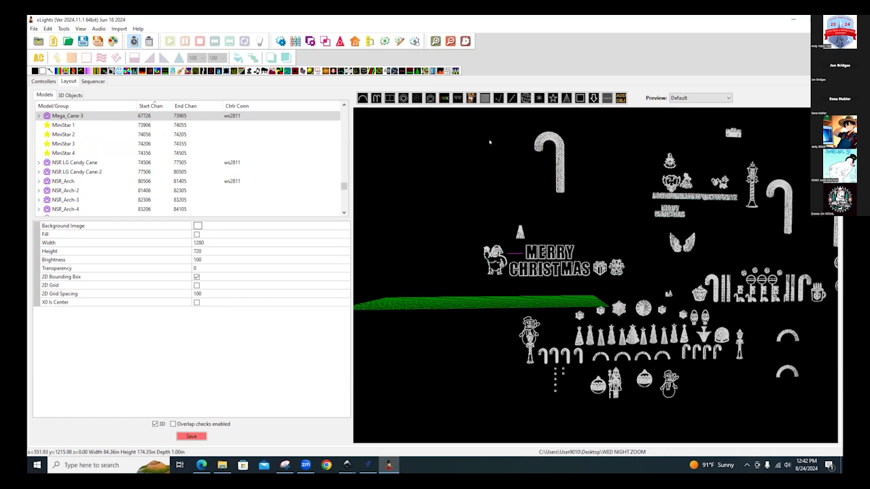
pyautogui.click(489, 143)
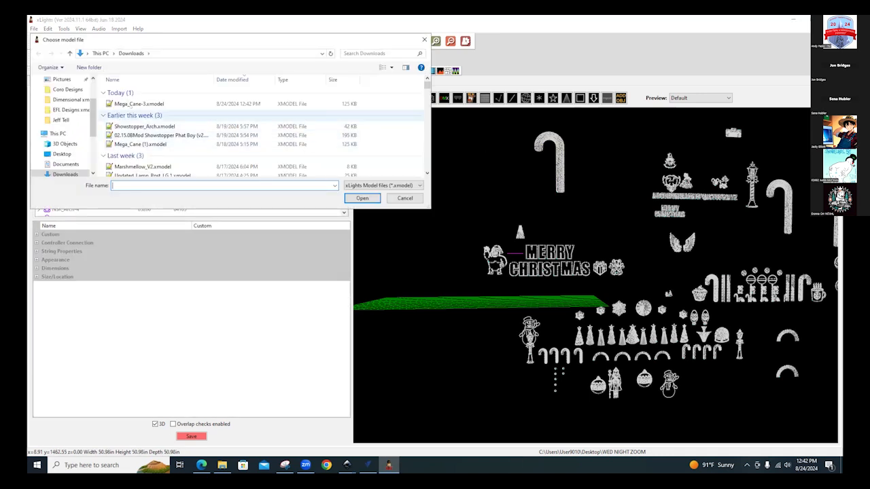
pyautogui.click(131, 104)
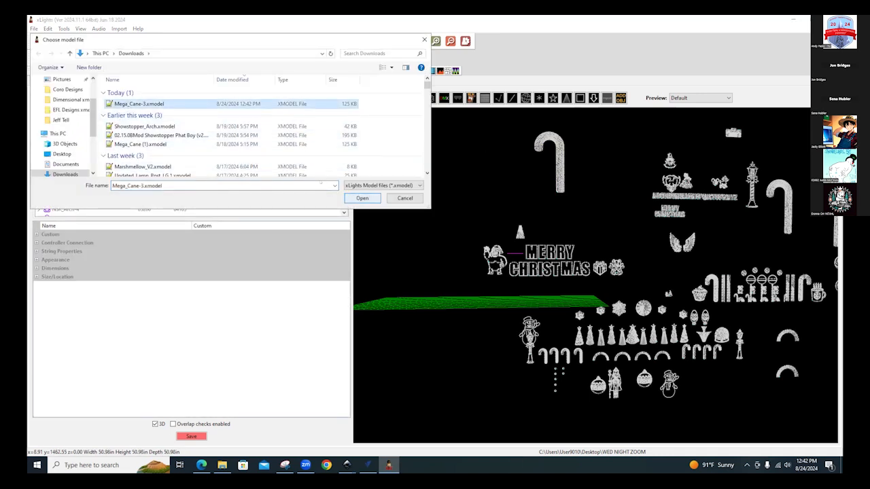
pyautogui.click(363, 198)
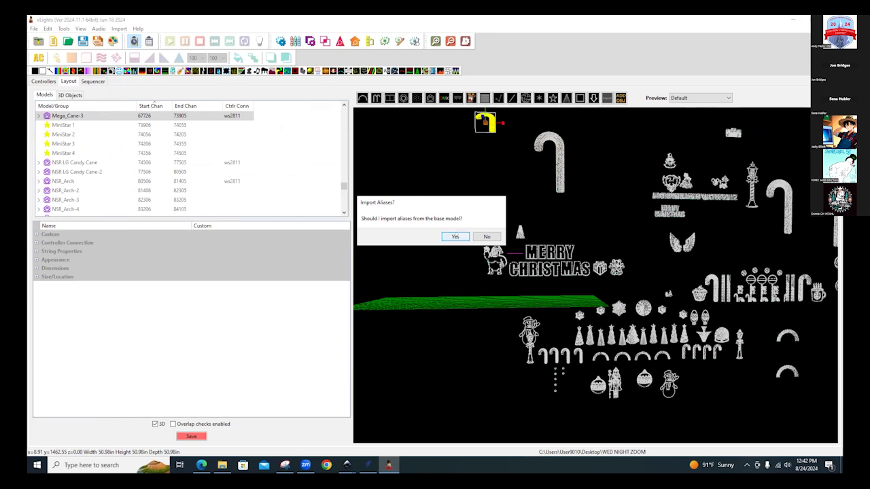
pyautogui.click(486, 237)
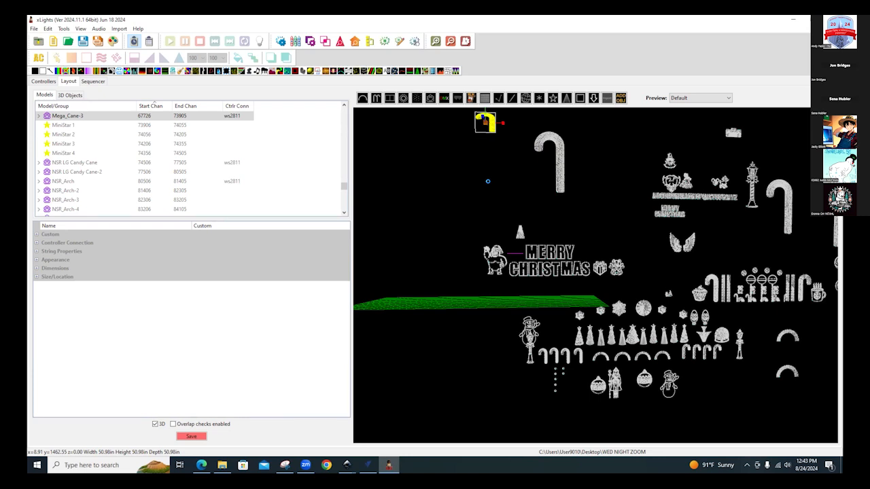
pyautogui.moveTo(523, 145); pyautogui.dragTo(518, 207)
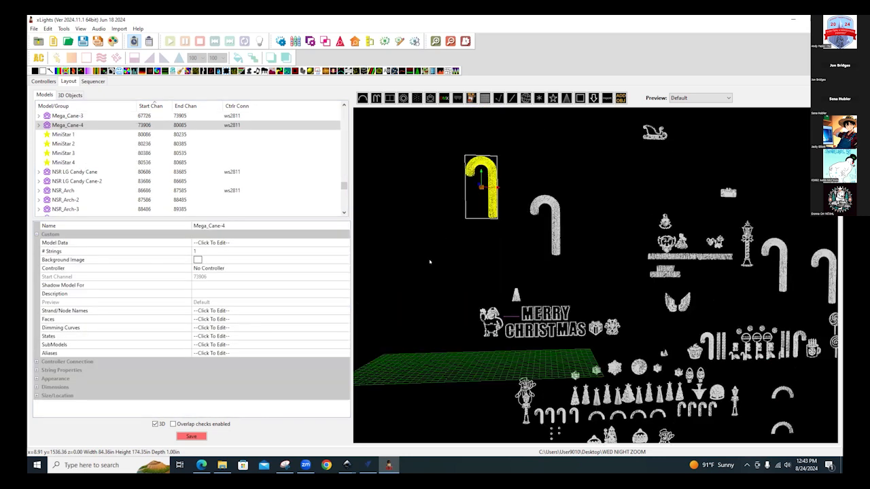
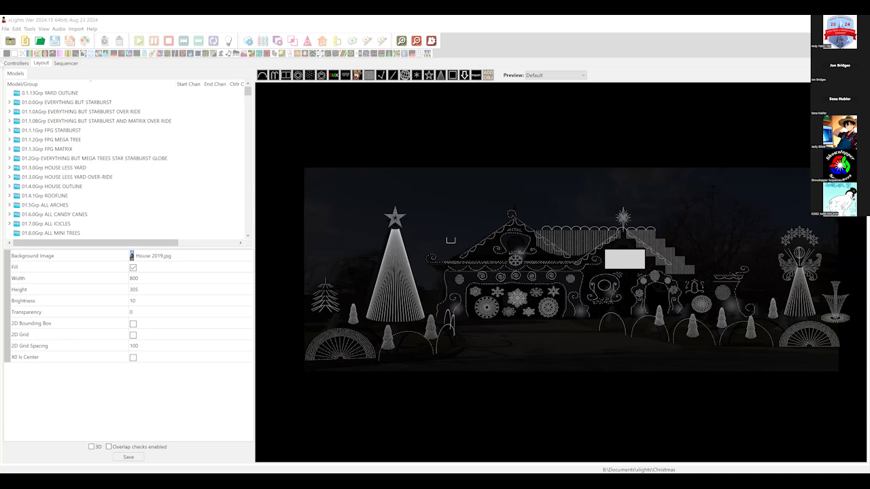
# Change the show directory to the Halloween folder and display its layout.
pyautogui.click(16, 62)
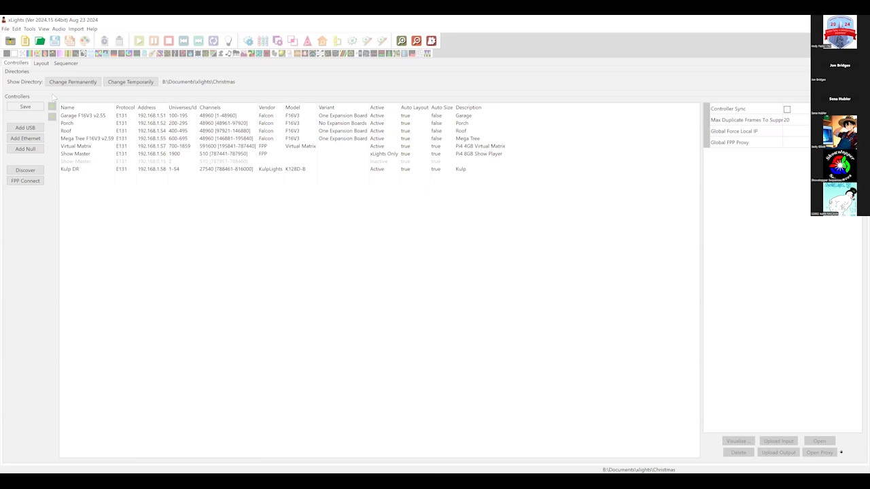
pyautogui.press('F9')
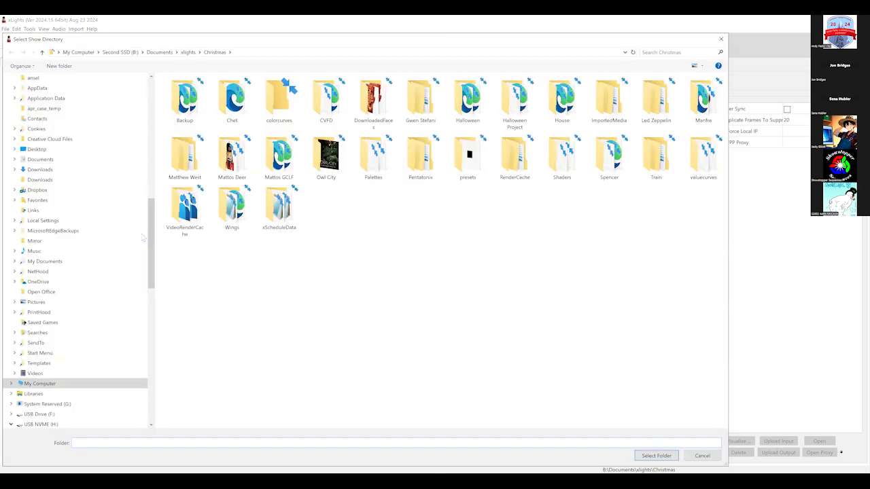
pyautogui.scroll(10, 153, 180)
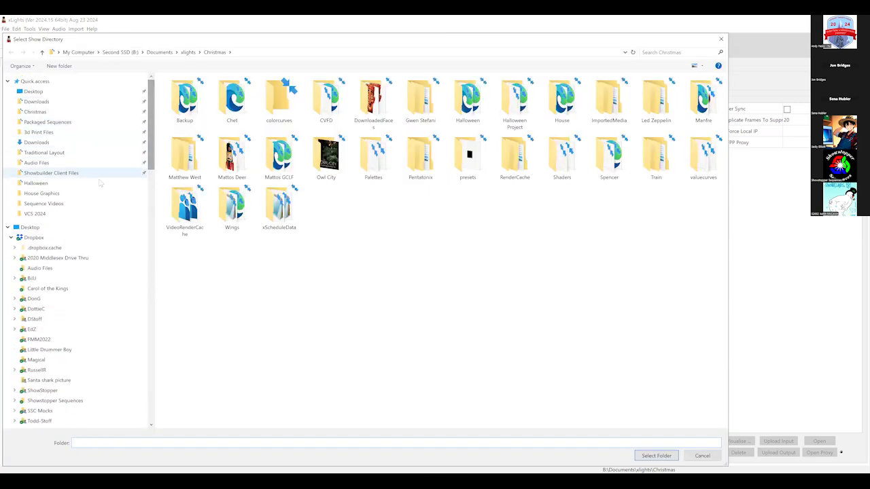
pyautogui.click(38, 183)
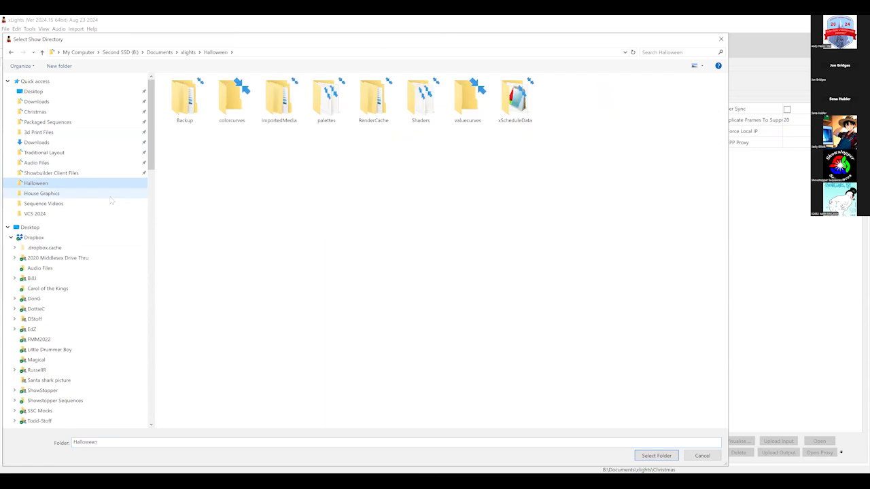
pyautogui.click(656, 455)
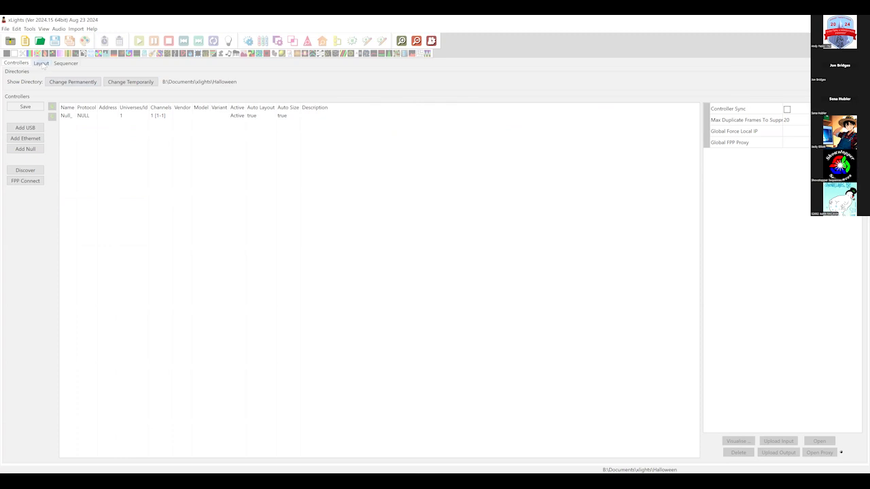
pyautogui.click(42, 64)
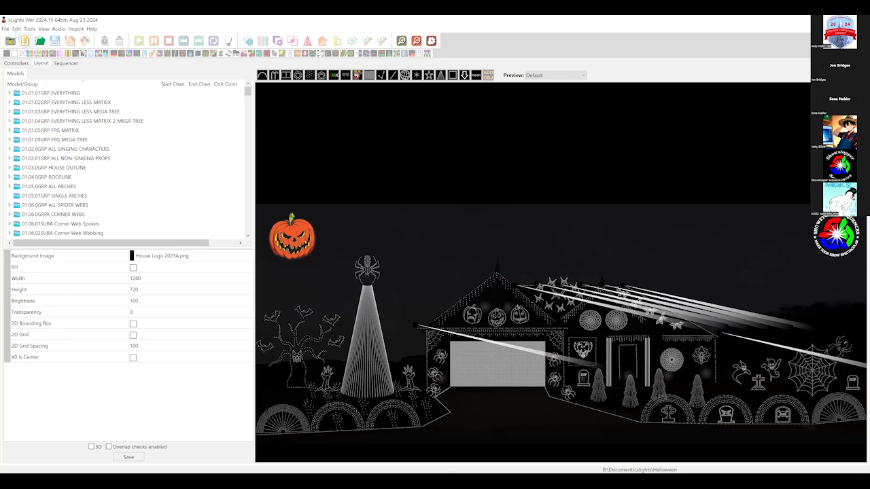
# Open the recent sequence Red.xsq from the Halloween show folder.
pyautogui.click(6, 29)
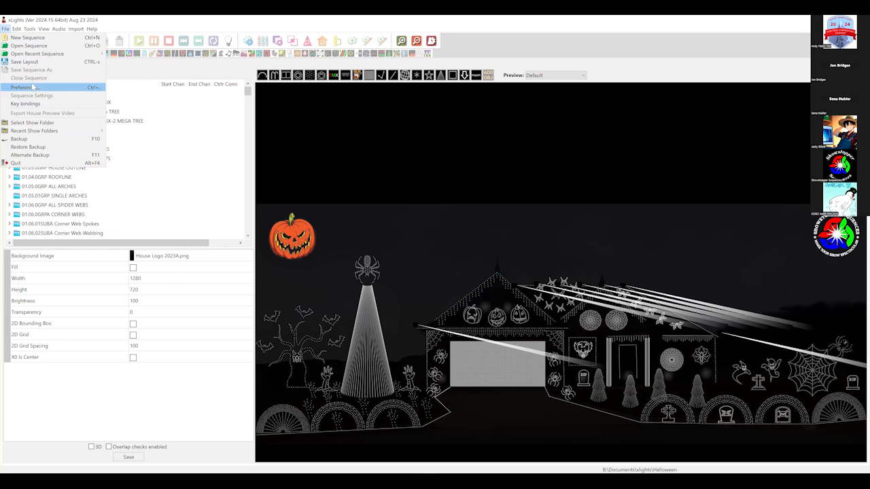
pyautogui.moveTo(52, 53)
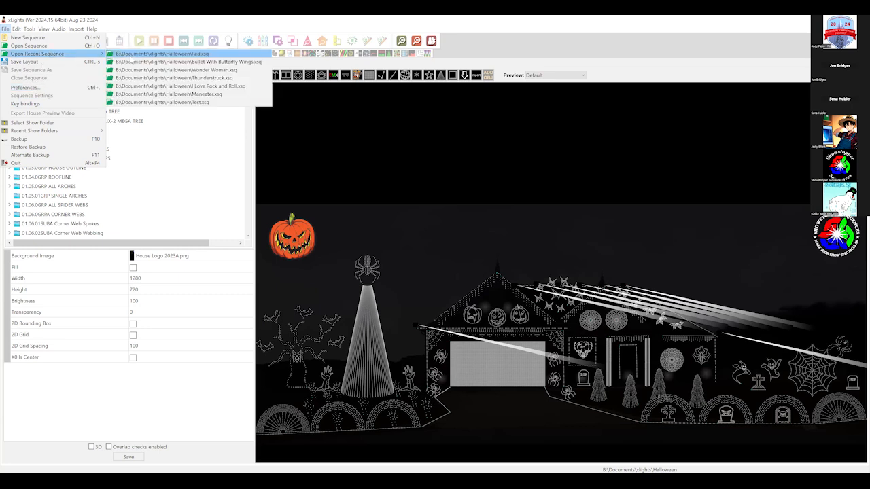
pyautogui.click(150, 54)
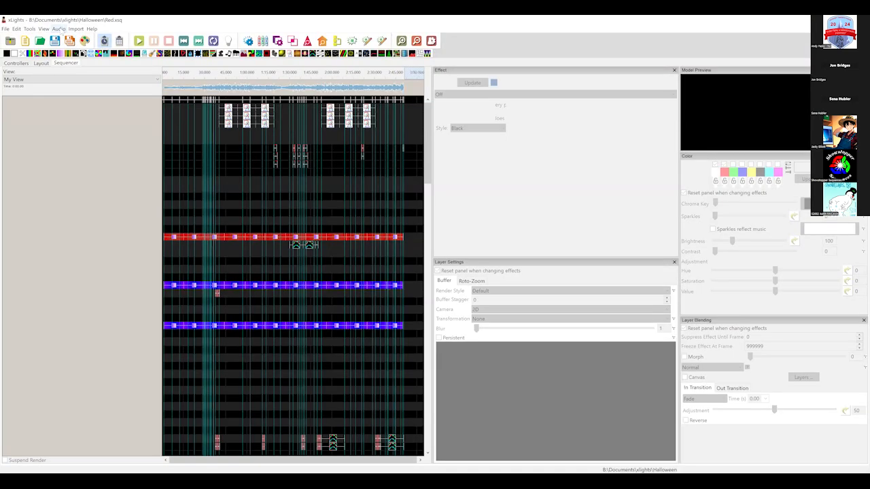
# Set the audio volume to Silent and start playback of the Red.xsq sequence.
pyautogui.click(59, 29)
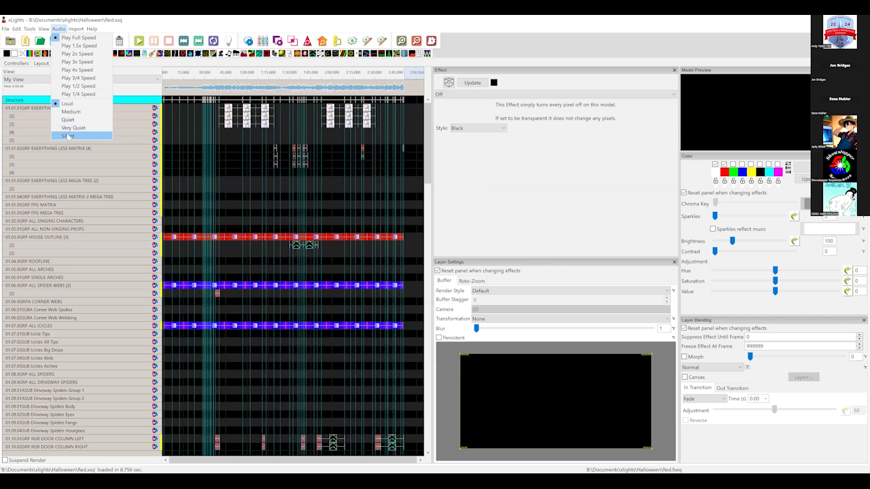
pyautogui.click(68, 136)
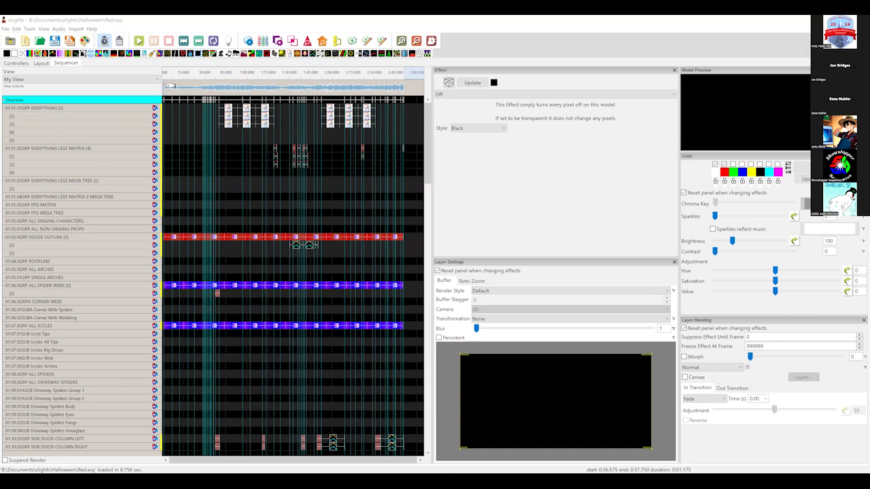
pyautogui.press('space')
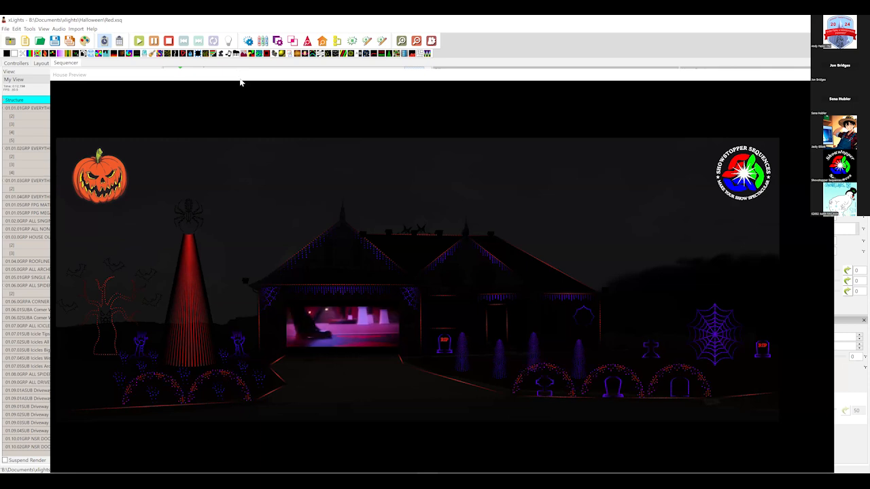
# Reposition the floating House Preview over the sequencer and watch the Halloween sequence play on the whole house.
pyautogui.moveTo(303, 75); pyautogui.dragTo(273, 80)
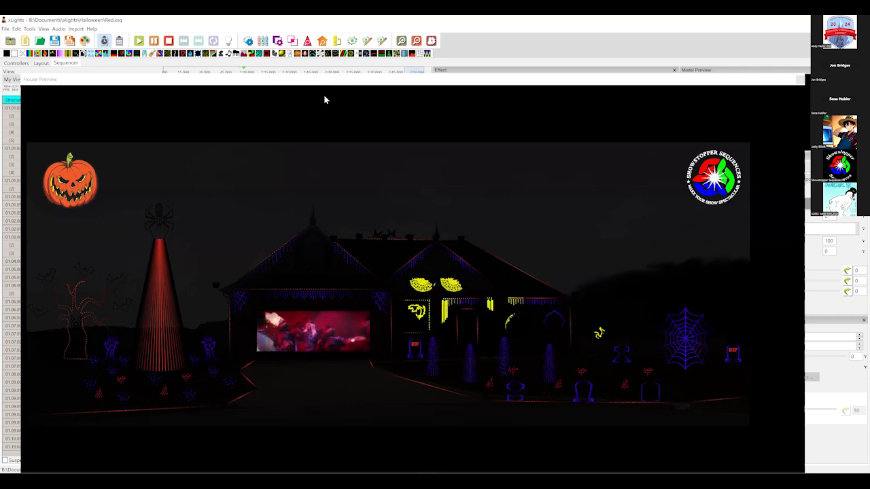
pyautogui.moveTo(375, 79)
pyautogui.mouseDown()
pyautogui.moveTo(401, 96)
pyautogui.moveTo(372, 82)
pyautogui.mouseUp()
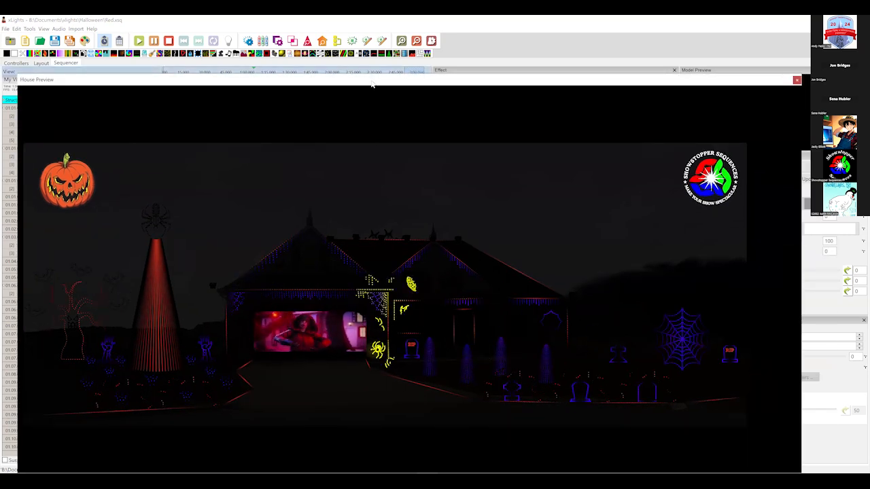
pyautogui.doubleClick(443, 84)
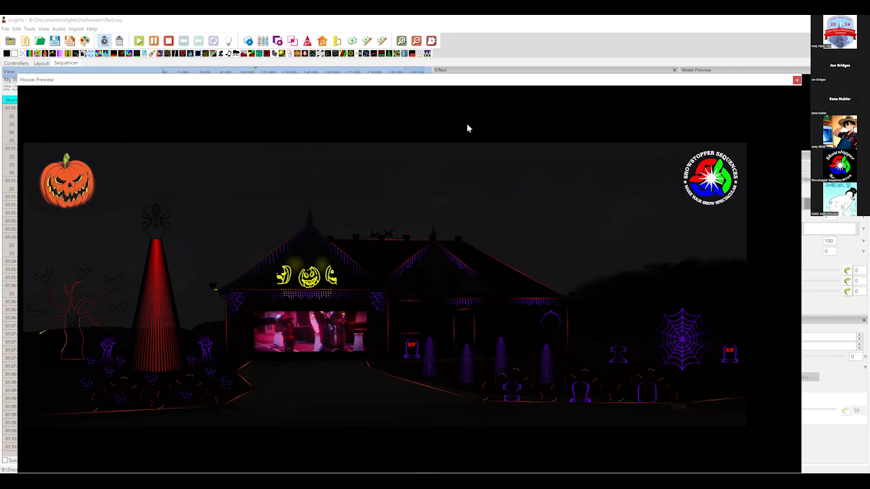